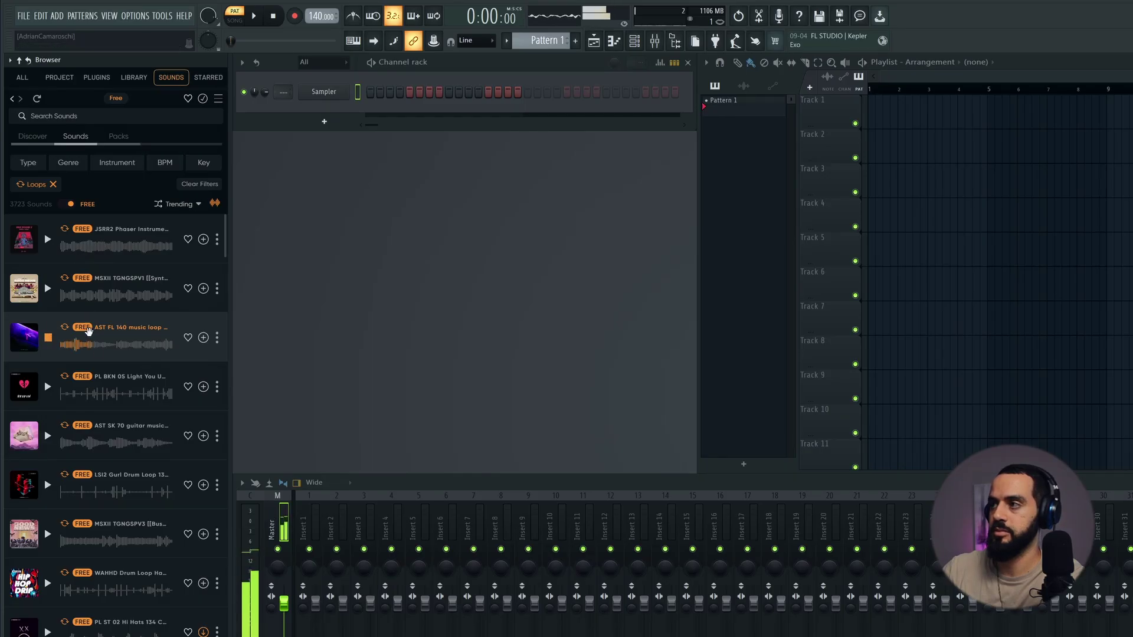
# Step: Place the AST FL 140 serenade intro loop on Track 1 and the JSRR2 Phaser loop on Track 2, both starting at bar 1
pyautogui.moveTo(117, 344); pyautogui.dragTo(951, 132)
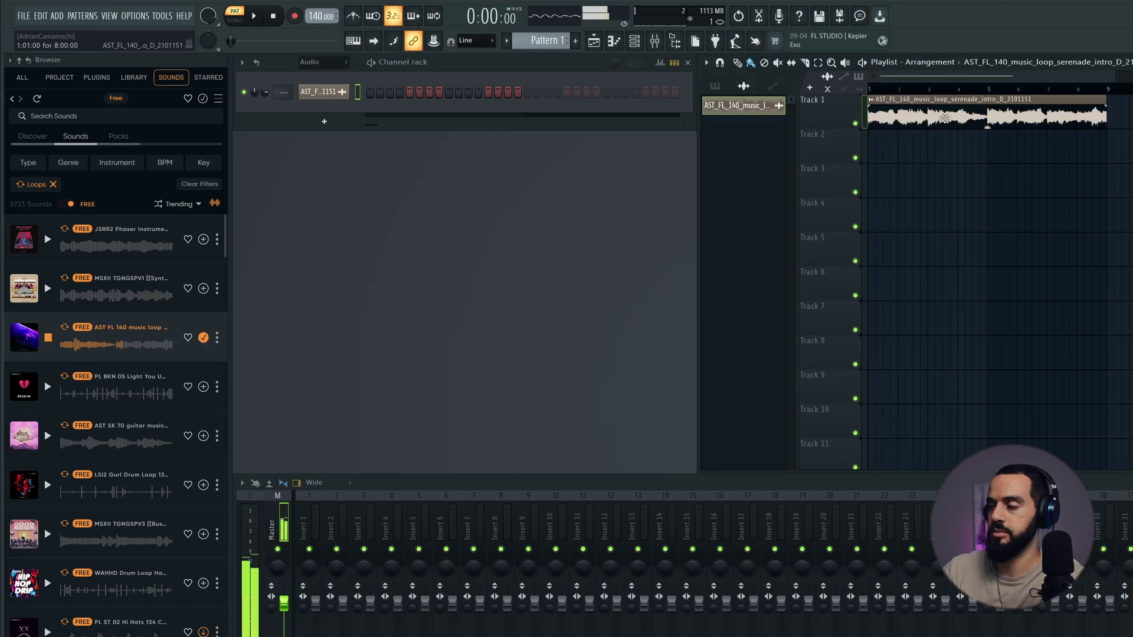
pyautogui.click(47, 239)
pyautogui.moveTo(867, 166); pyautogui.dragTo(871, 149)
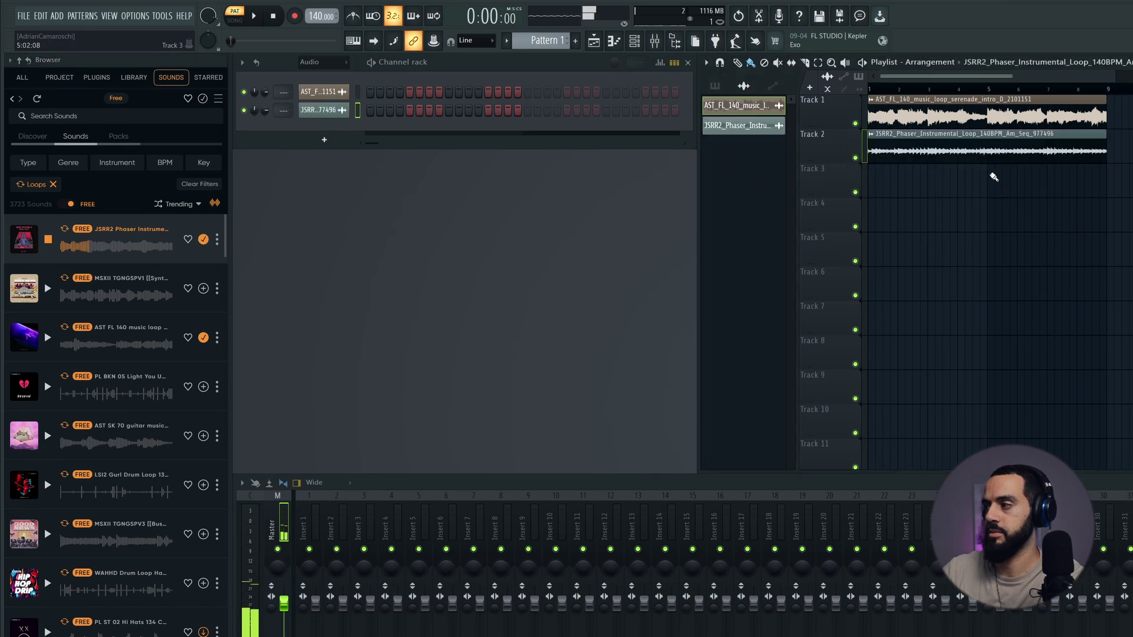
pyautogui.click(318, 91)
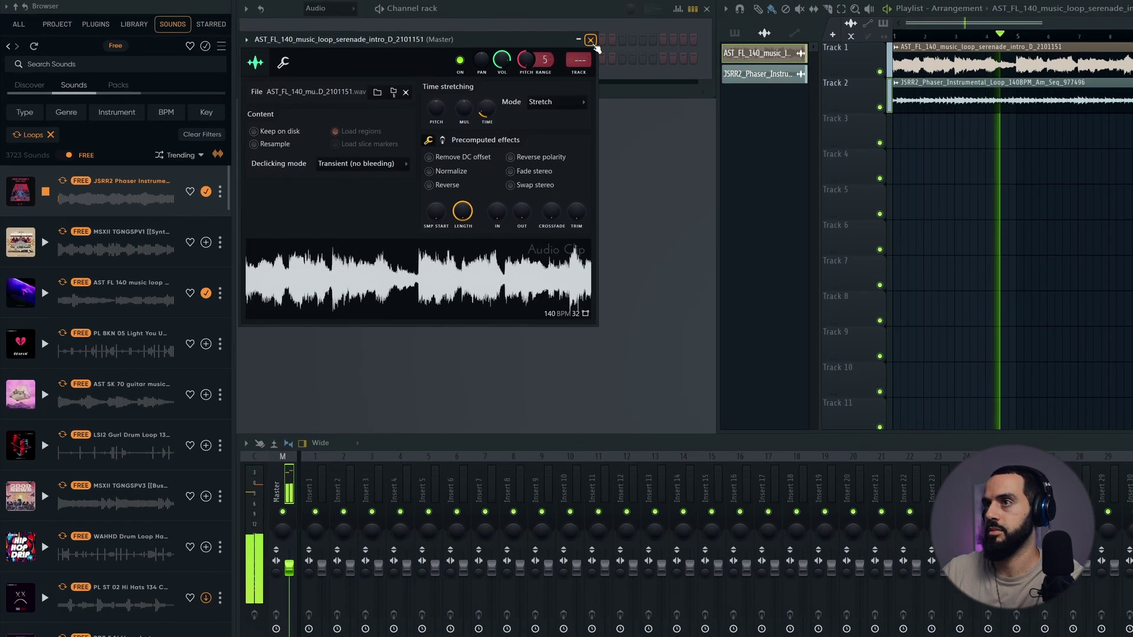
pyautogui.click(590, 40)
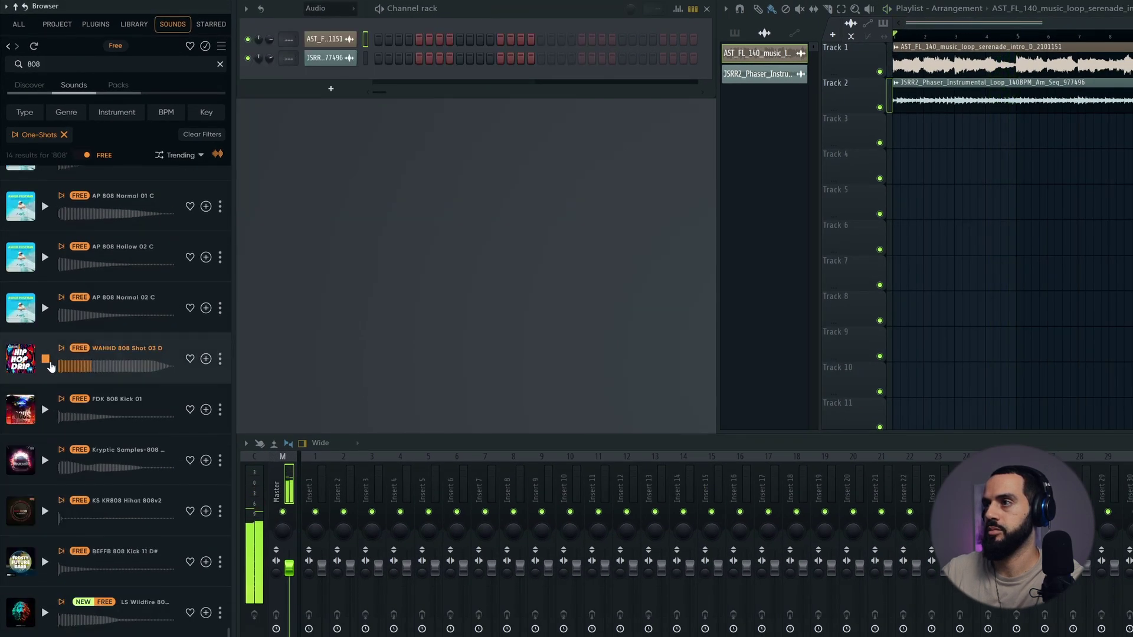
# Step: Add the WAHHD 808 Shot 03 D one-shot to the channel rack
pyautogui.moveTo(46, 364); pyautogui.dragTo(159, 350)
pyautogui.moveTo(324, 78); pyautogui.dragTo(337, 78)
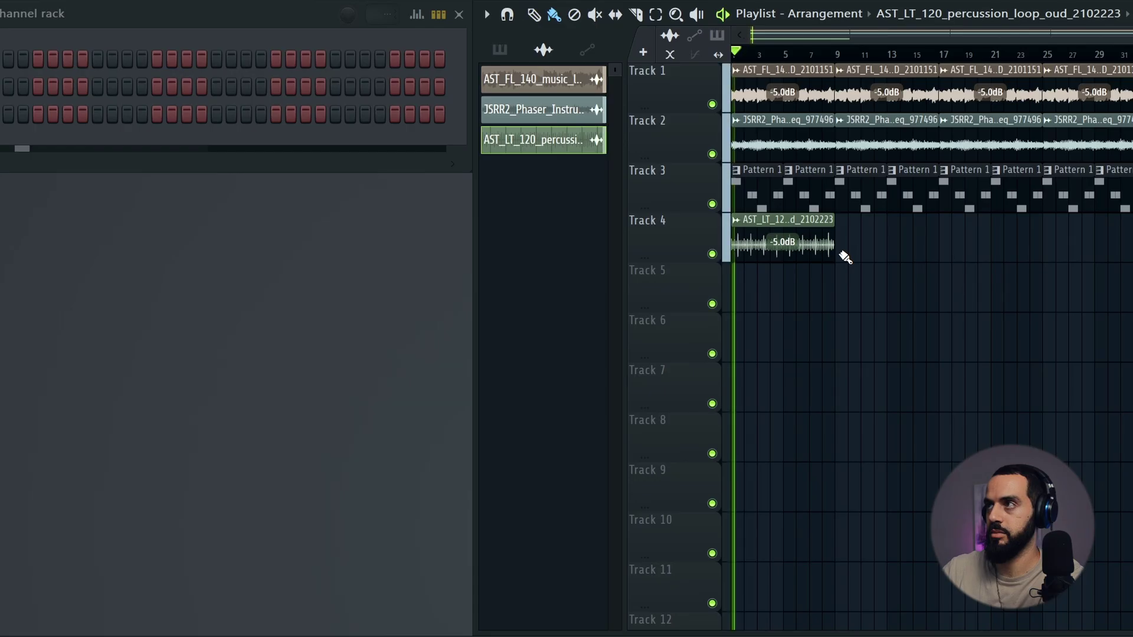
# Step: Repeat the oud percussion loop along Track 4 and add kick hits on Track 5 late in bar 4 and early in bar 5
pyautogui.moveTo(845, 258)
pyautogui.mouseDown()
pyautogui.moveTo(1092, 245)
pyautogui.moveTo(1074, 314)
pyautogui.mouseUp()
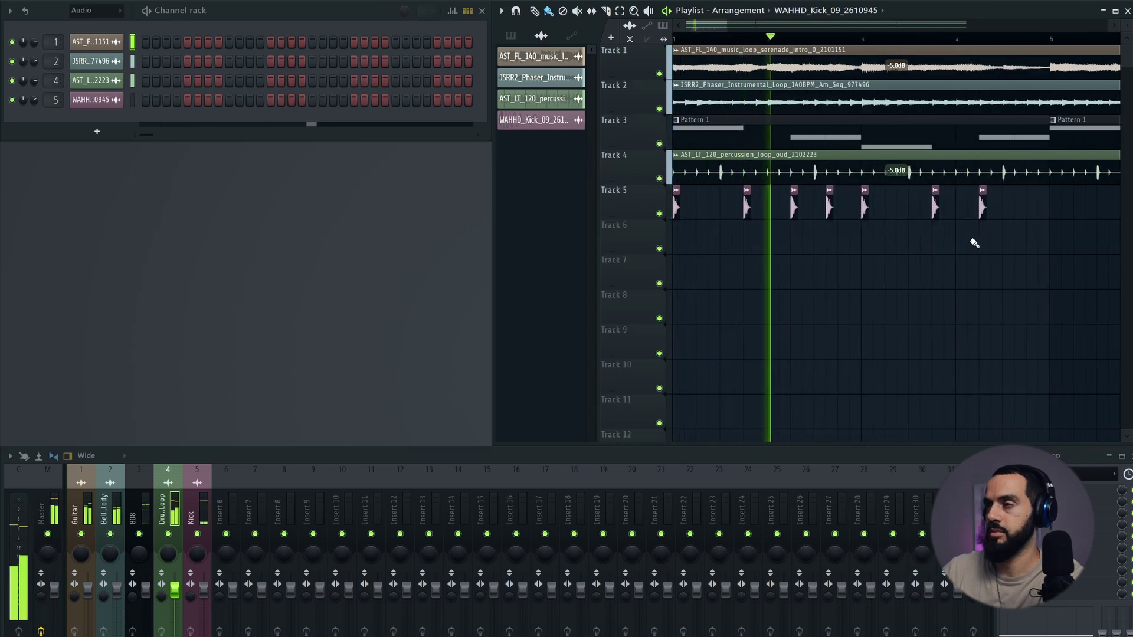
pyautogui.click(1016, 215)
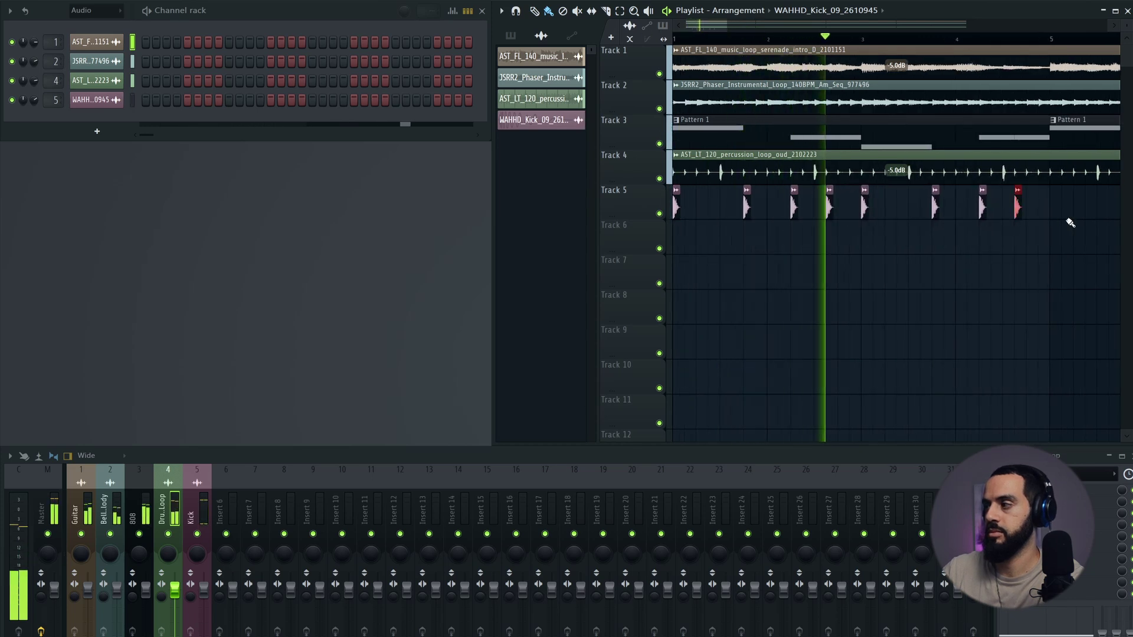
pyautogui.click(1069, 213)
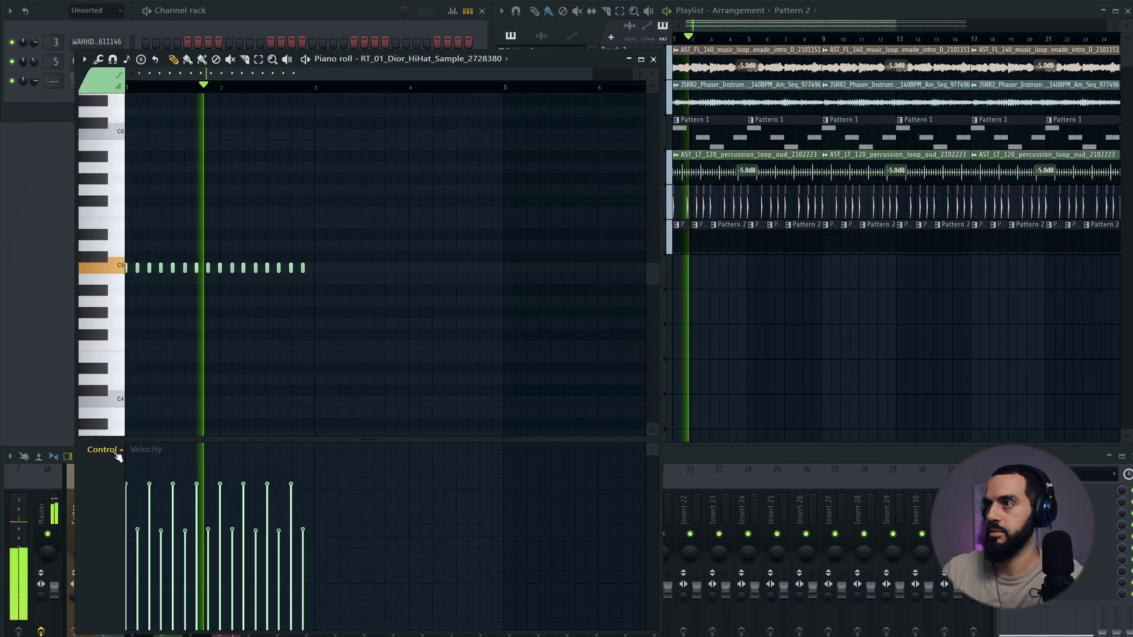
# Step: Switch the control lane below the hi-hat notes in the piano roll to Note repeat
pyautogui.click(109, 451)
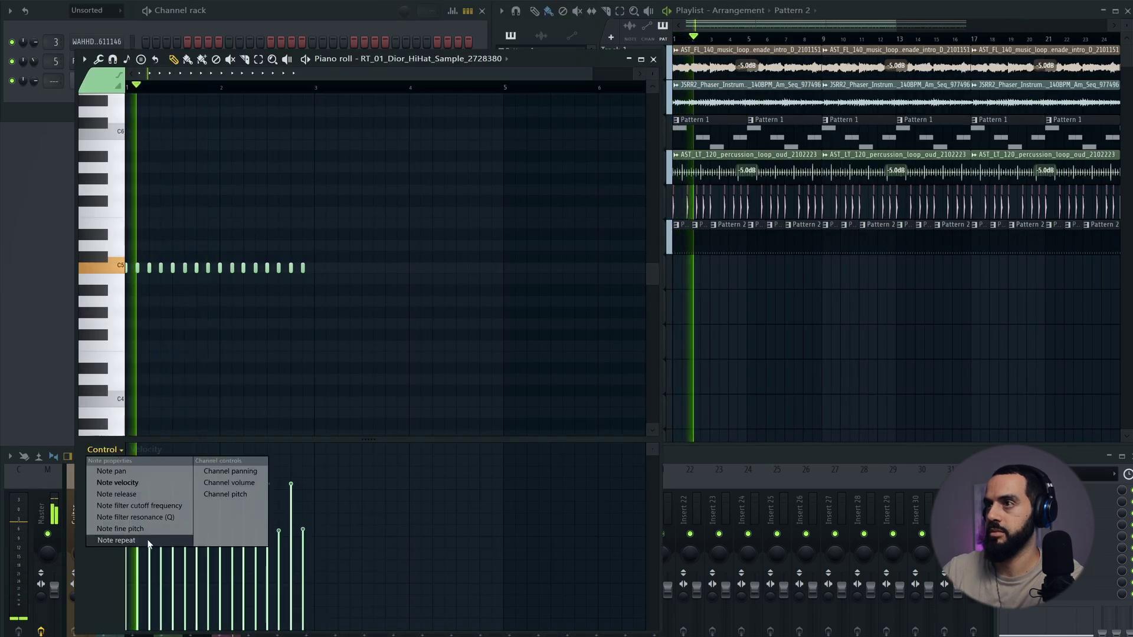
pyautogui.click(148, 541)
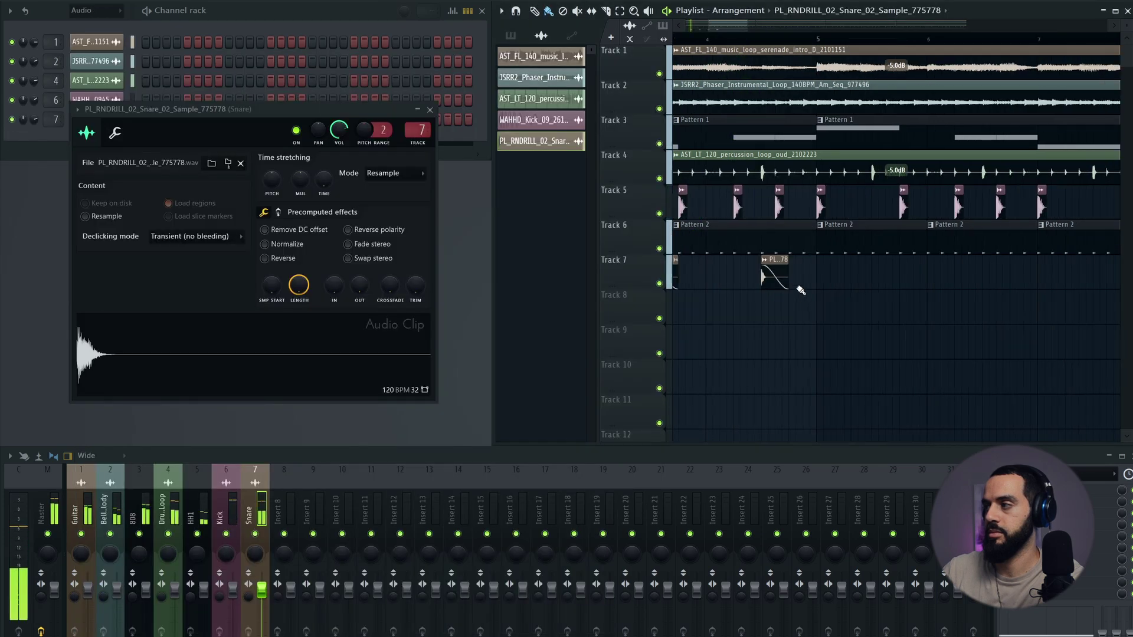
# Step: Place another snare clip on Track 7 at about bar 5 while the arrangement plays
pyautogui.scroll(-3, 801, 290)
pyautogui.press('space')
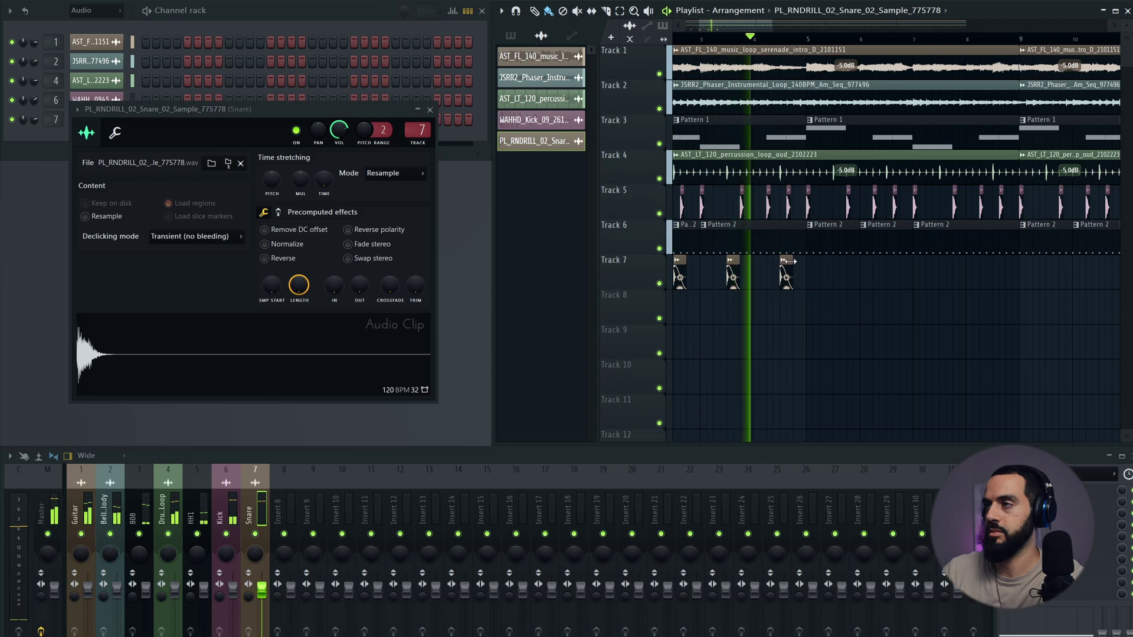
pyautogui.click(802, 273)
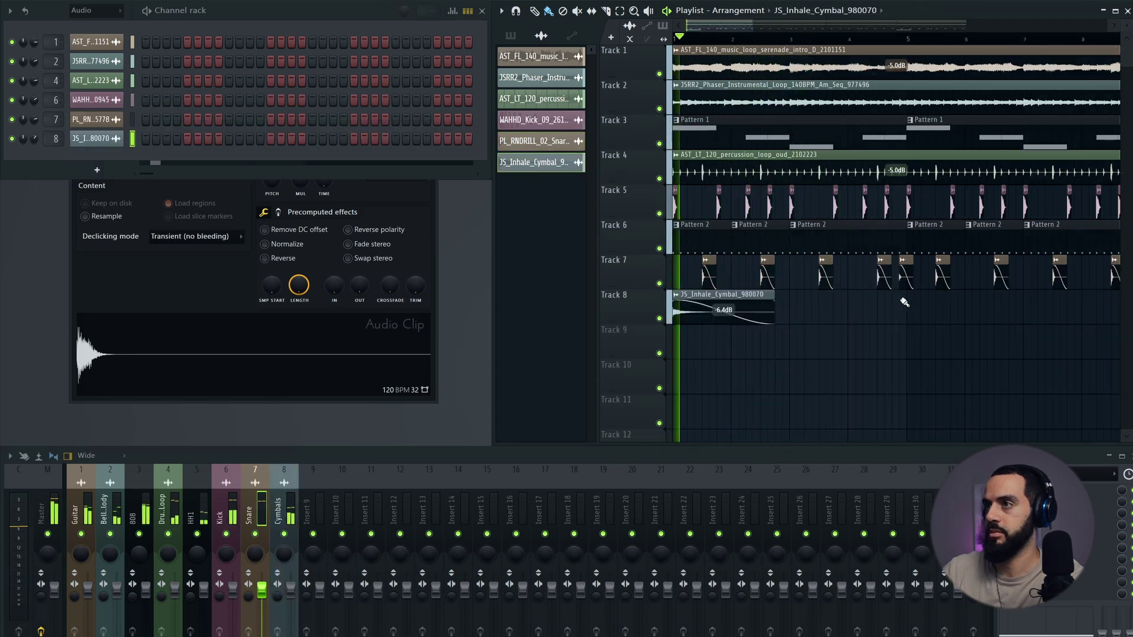
# Step: Repeat the inhale cymbal clip on Track 8 every eight bars, at bars 9, 17 and 25
pyautogui.click(987, 311)
pyautogui.scroll(-5, 986, 313)
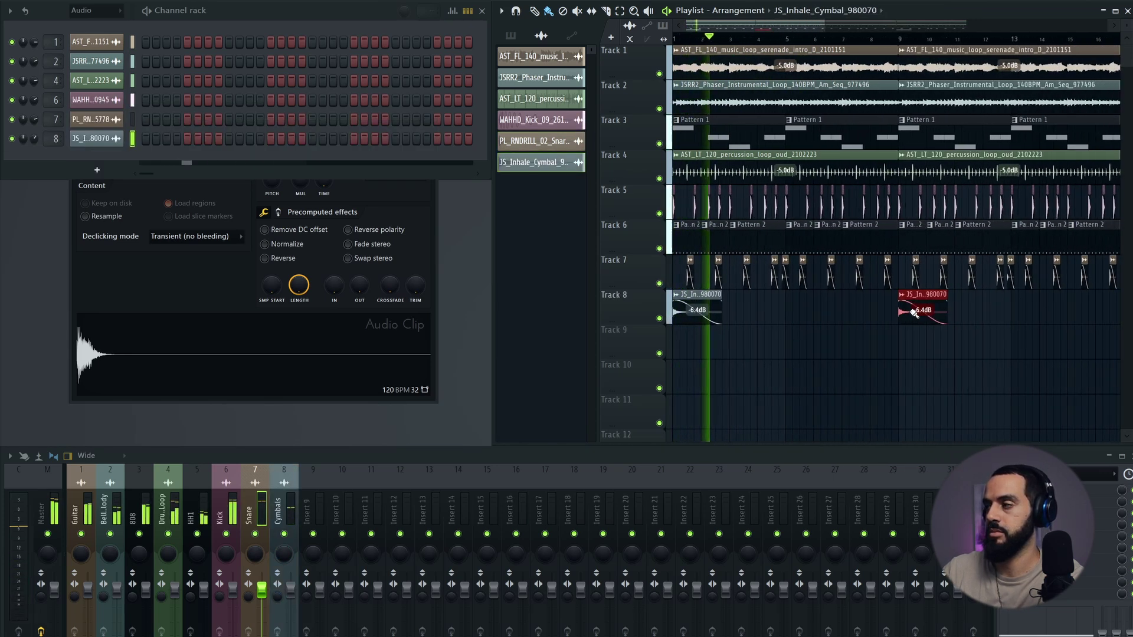
pyautogui.click(1010, 315)
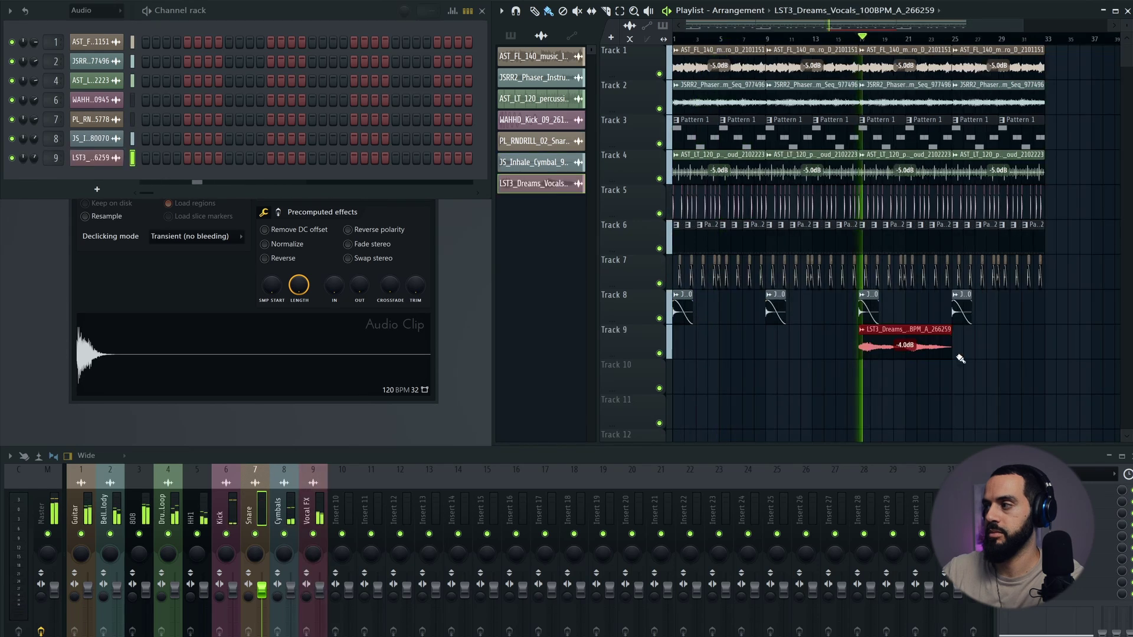
# Step: Place a second LST3 Dreams vocal clip on Track 9 at bar 25
pyautogui.click(956, 356)
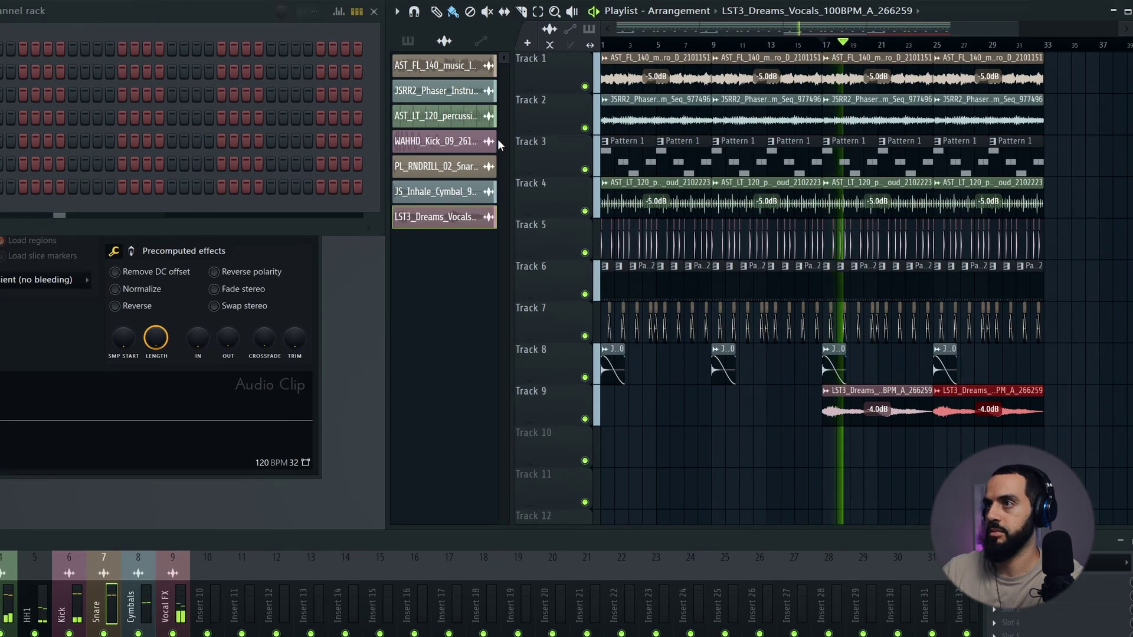
pyautogui.click(91, 157)
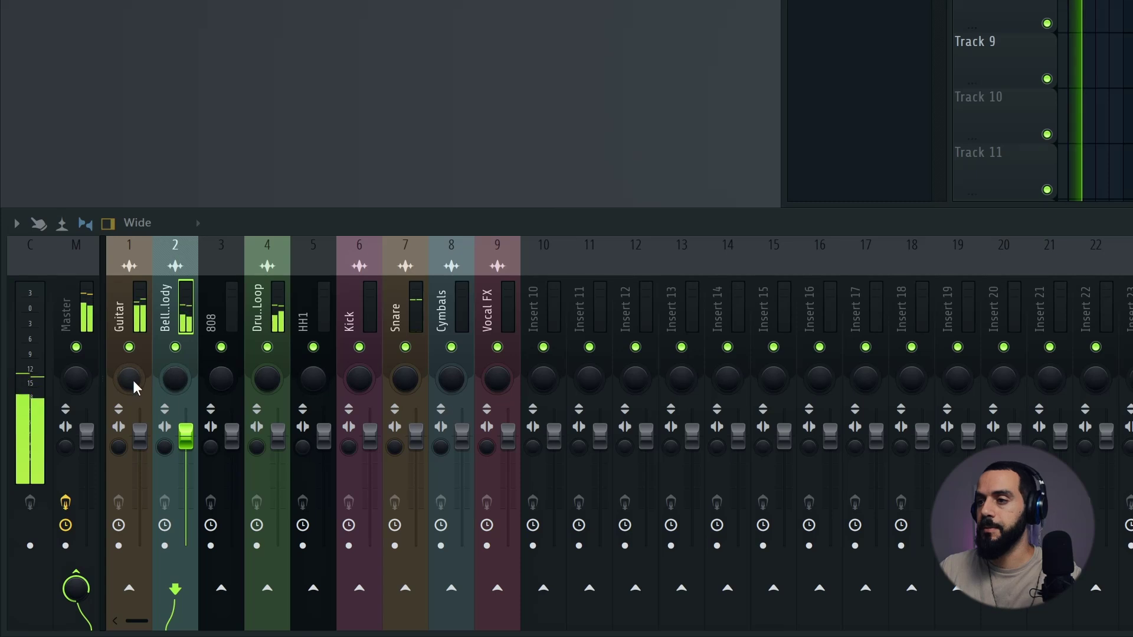
# Step: Balance the mixer by panning the Guitar slightly left and lowering the levels of HH1 and the drum loop
pyautogui.click(134, 385)
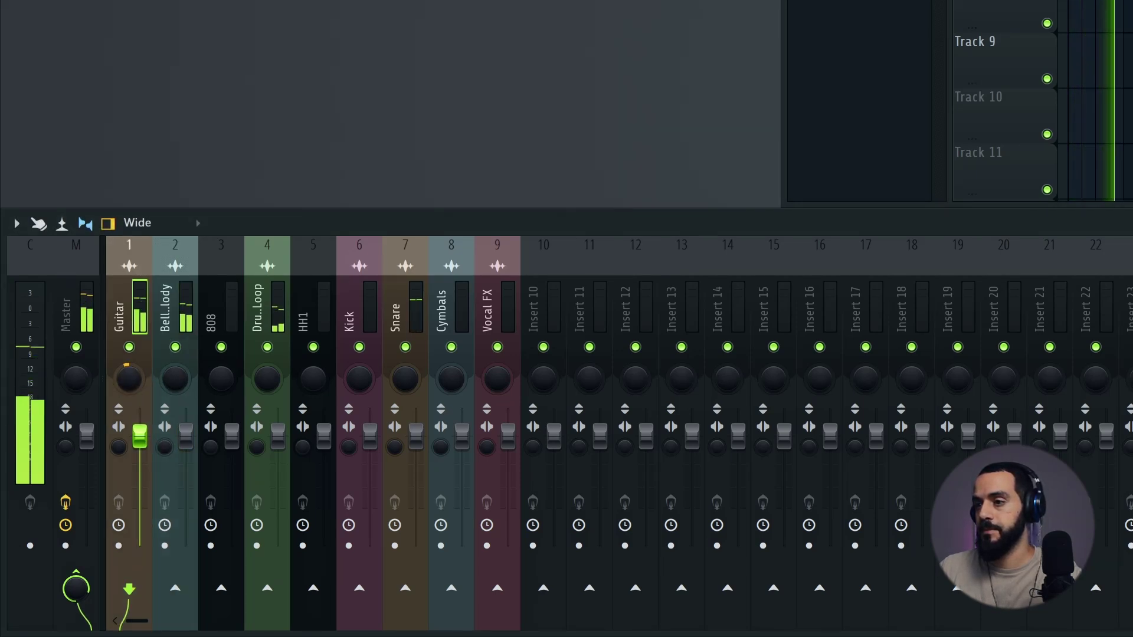
pyautogui.click(221, 386)
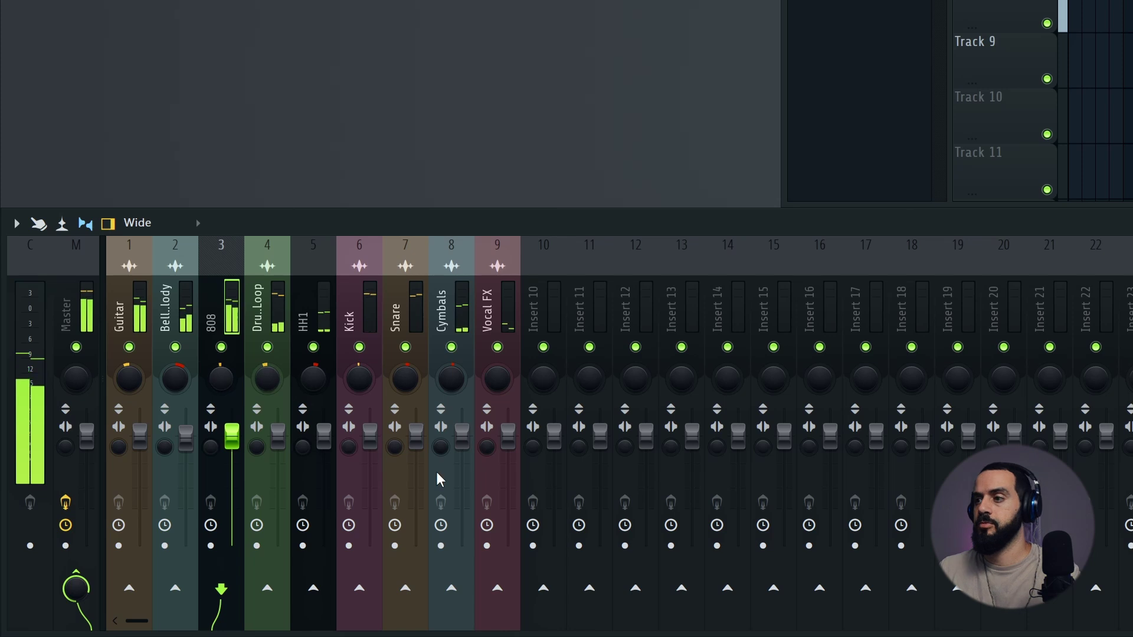
pyautogui.click(334, 453)
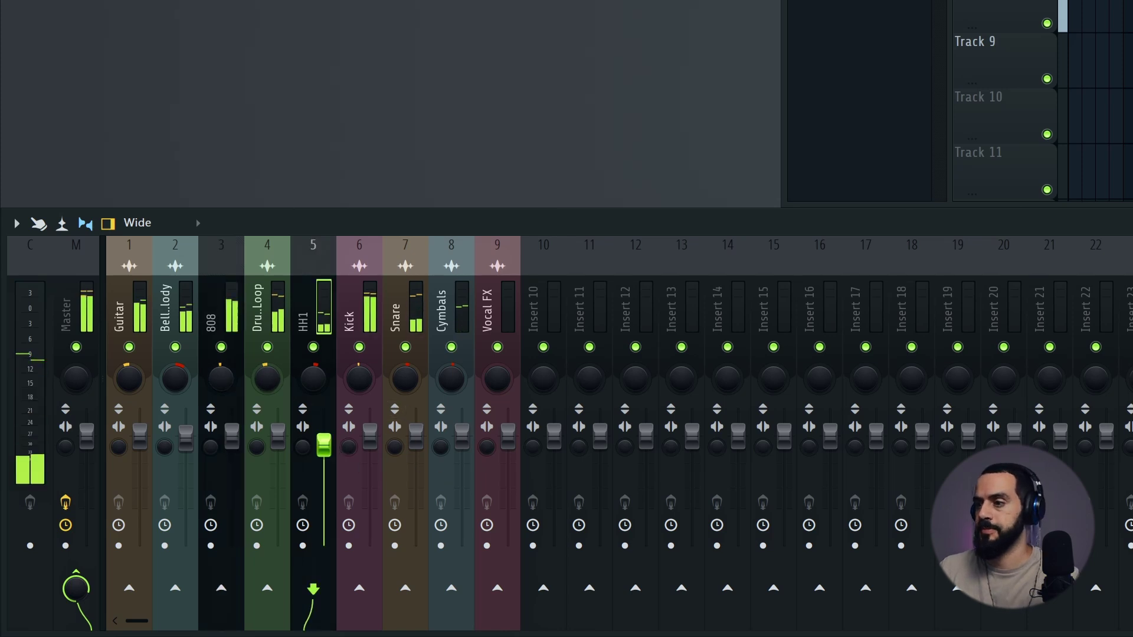
pyautogui.press('Left')
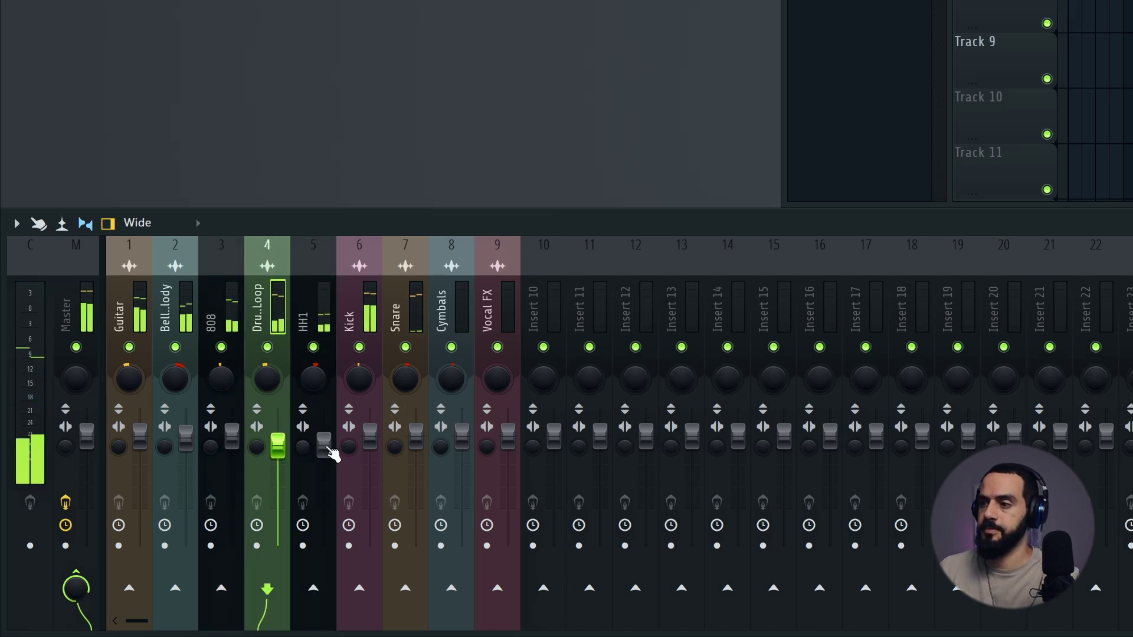
pyautogui.click(332, 454)
pyautogui.click(230, 380)
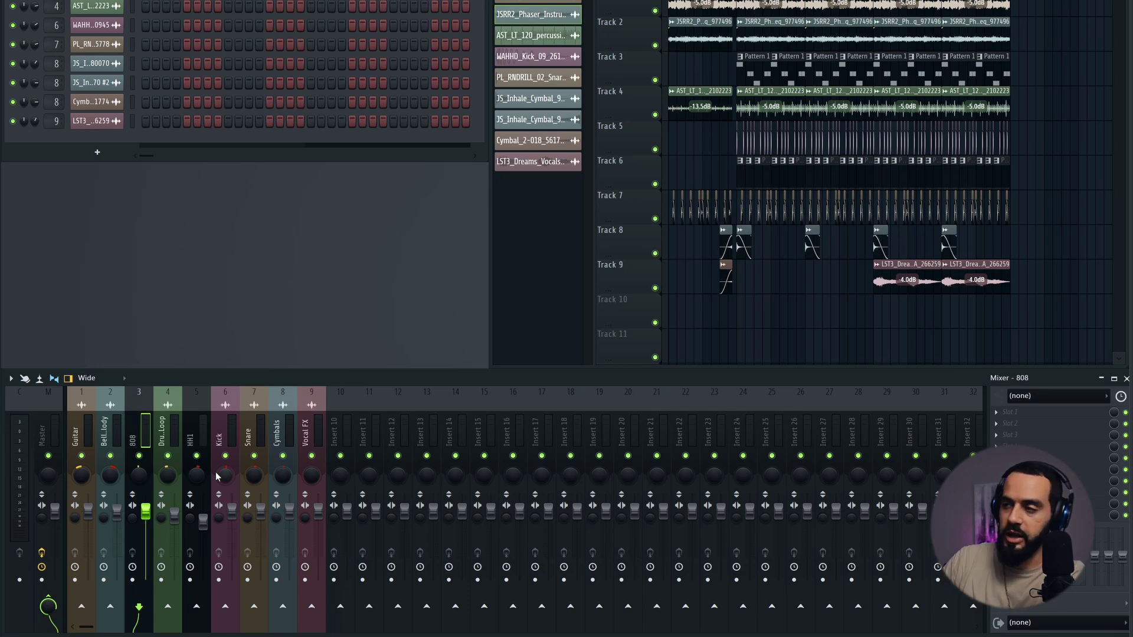
# Step: Route the drum loop, HH1, Kick, Snare and Cymbals mixer tracks to Insert 10 only
pyautogui.click(174, 442)
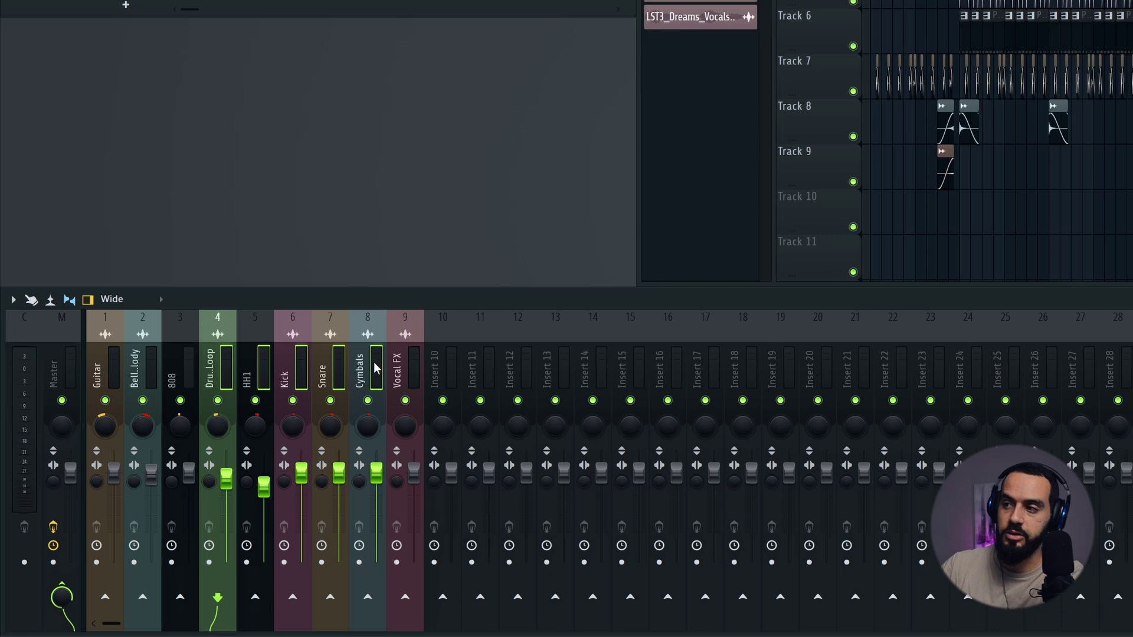
pyautogui.rightClick(444, 601)
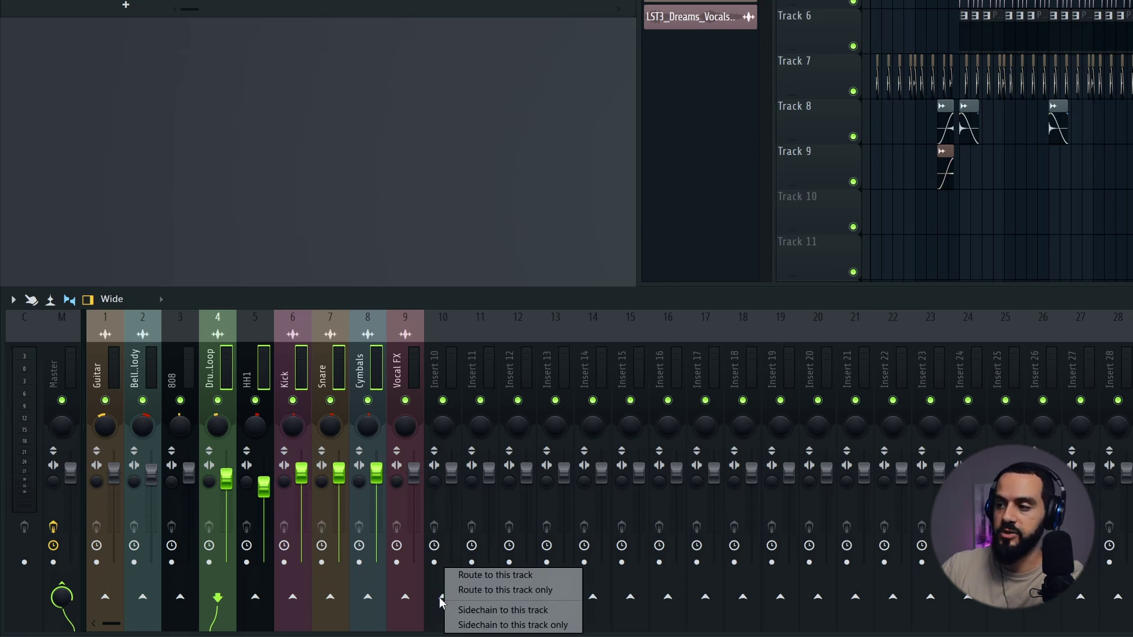
pyautogui.click(512, 591)
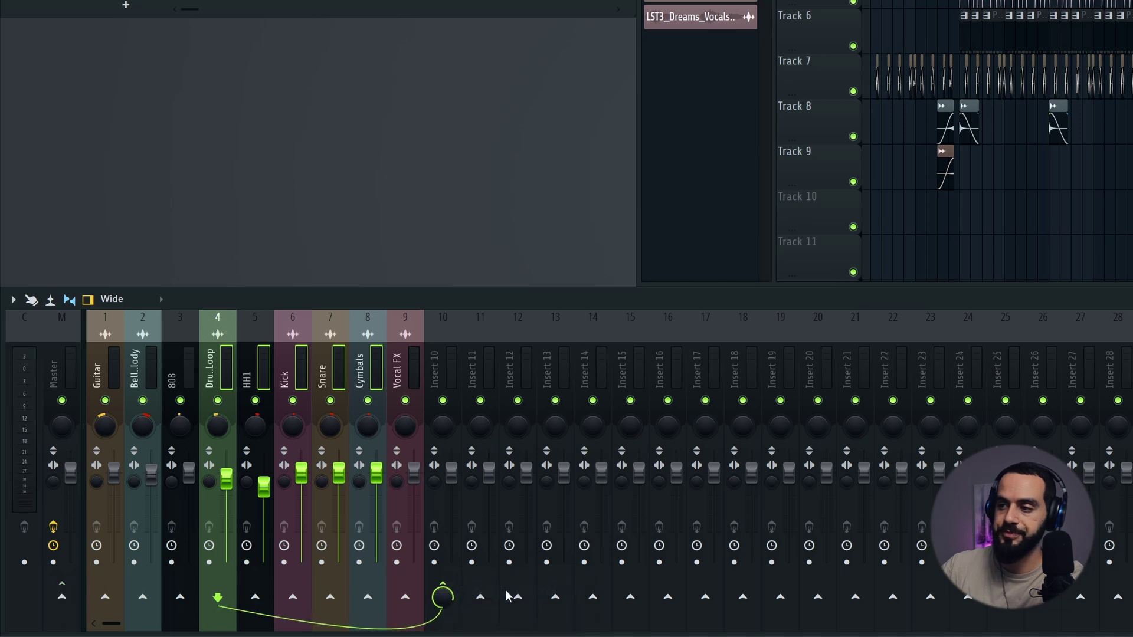
# Step: Rename mixer Insert 10 as Drum Bus and dock it to the Left group
pyautogui.doubleClick(441, 378)
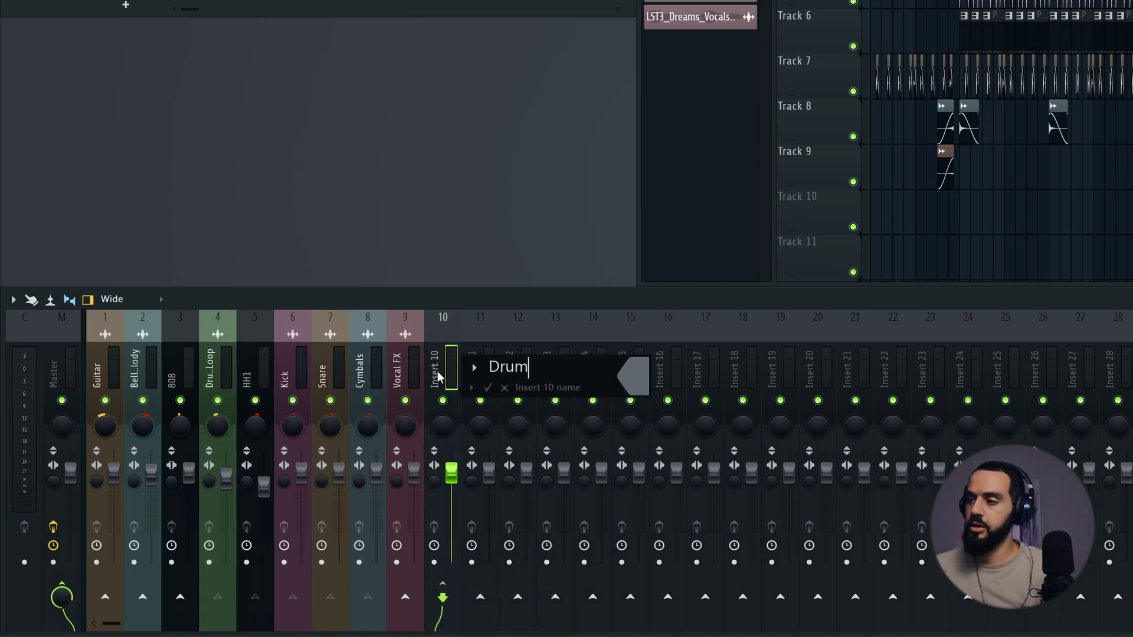
pyautogui.write('Drum Bus')
pyautogui.press('Return')
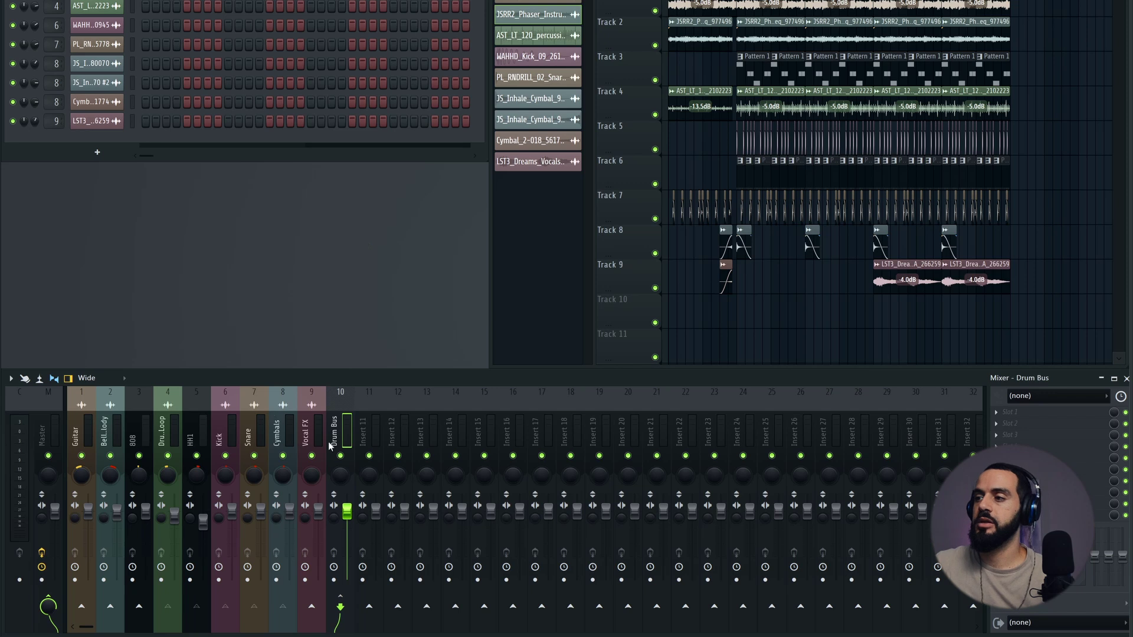
pyautogui.rightClick(342, 439)
pyautogui.moveTo(444, 583)
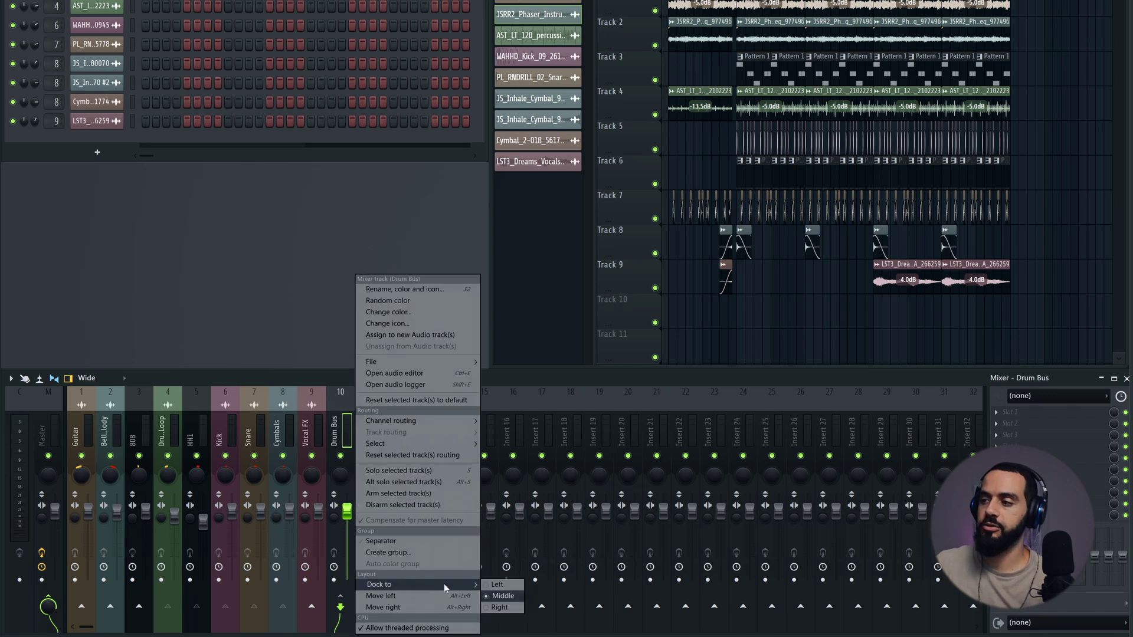
pyautogui.click(499, 584)
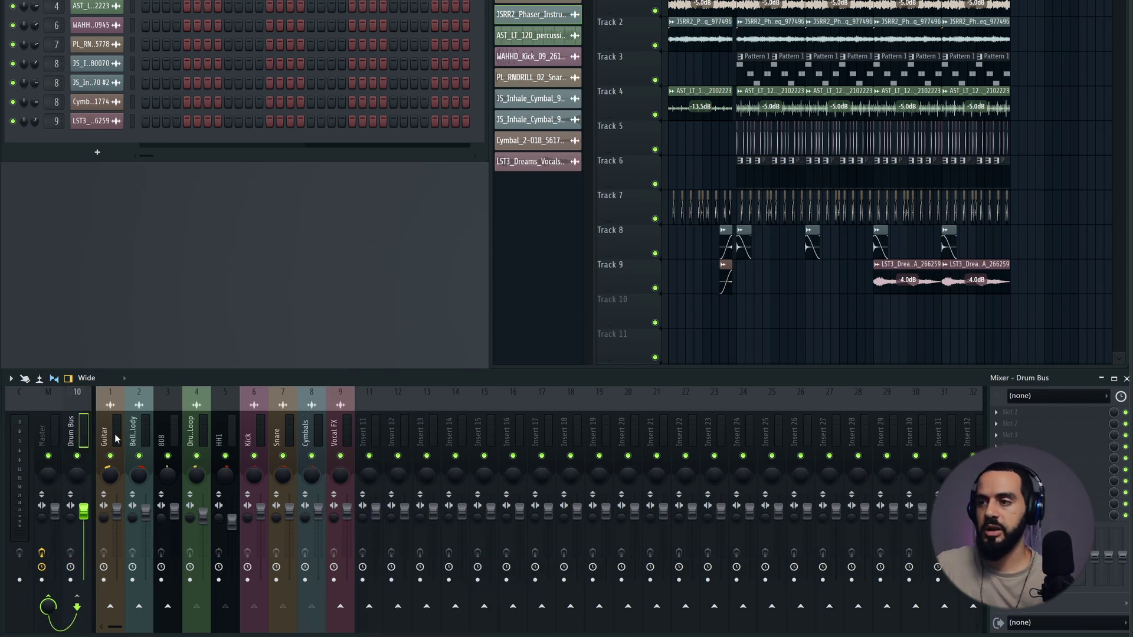
# Step: Route the Guitar and bell melody mixer tracks to Insert 11 only
pyautogui.click(116, 438)
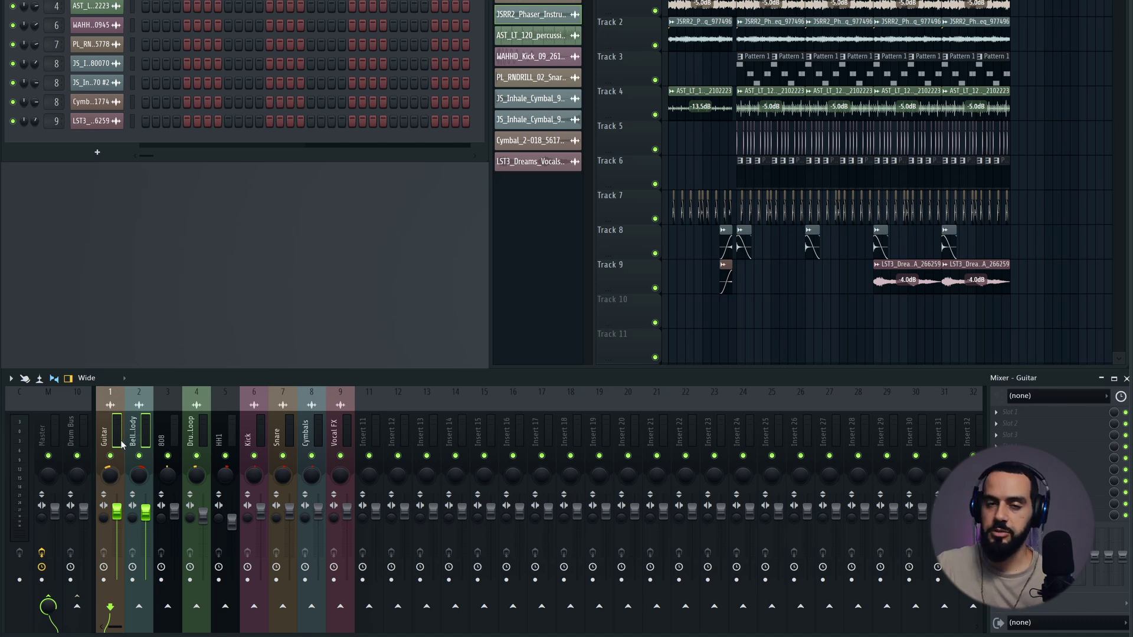
pyautogui.rightClick(370, 606)
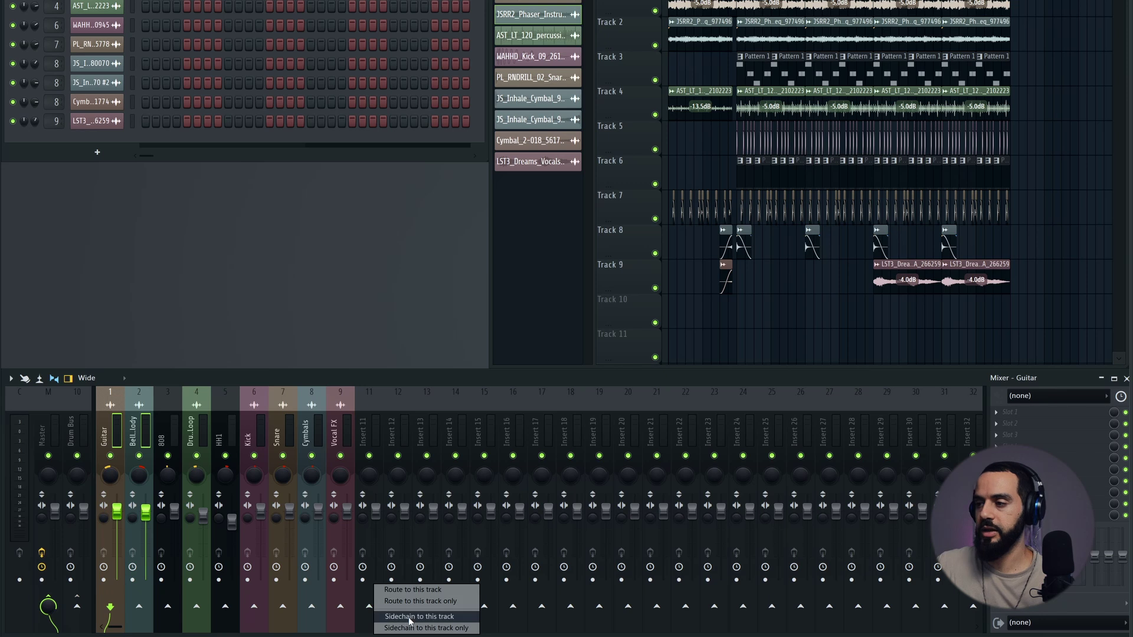
pyautogui.click(416, 601)
# Step: Rename mixer Insert 11 as Instrument Bus and dock it to the Left group
pyautogui.rightClick(364, 440)
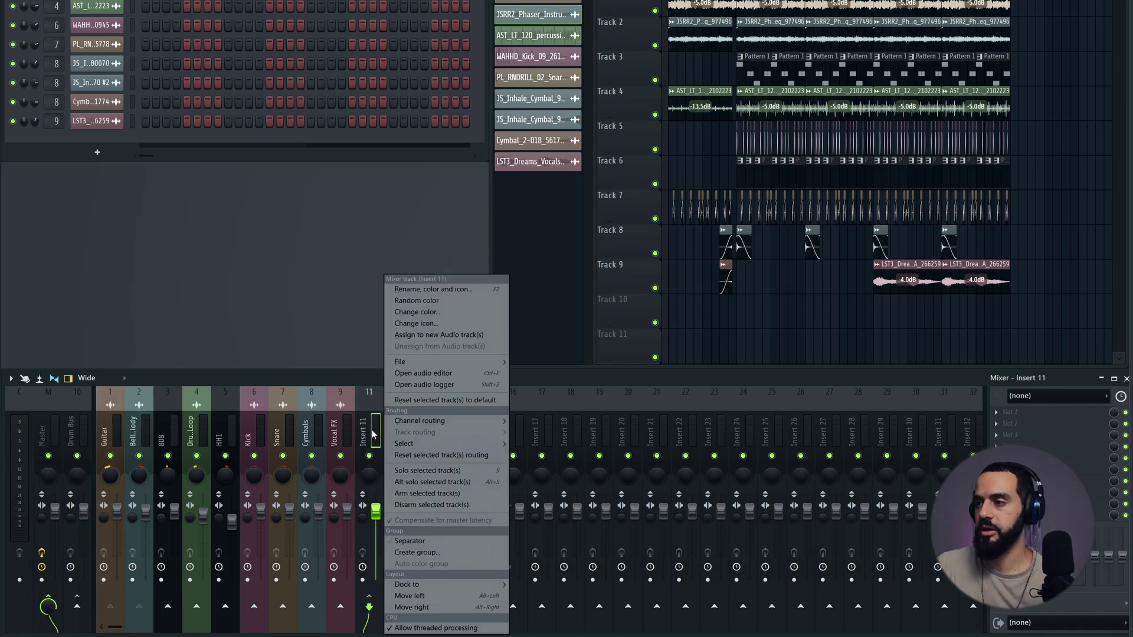
pyautogui.press('F2')
pyautogui.write('In')
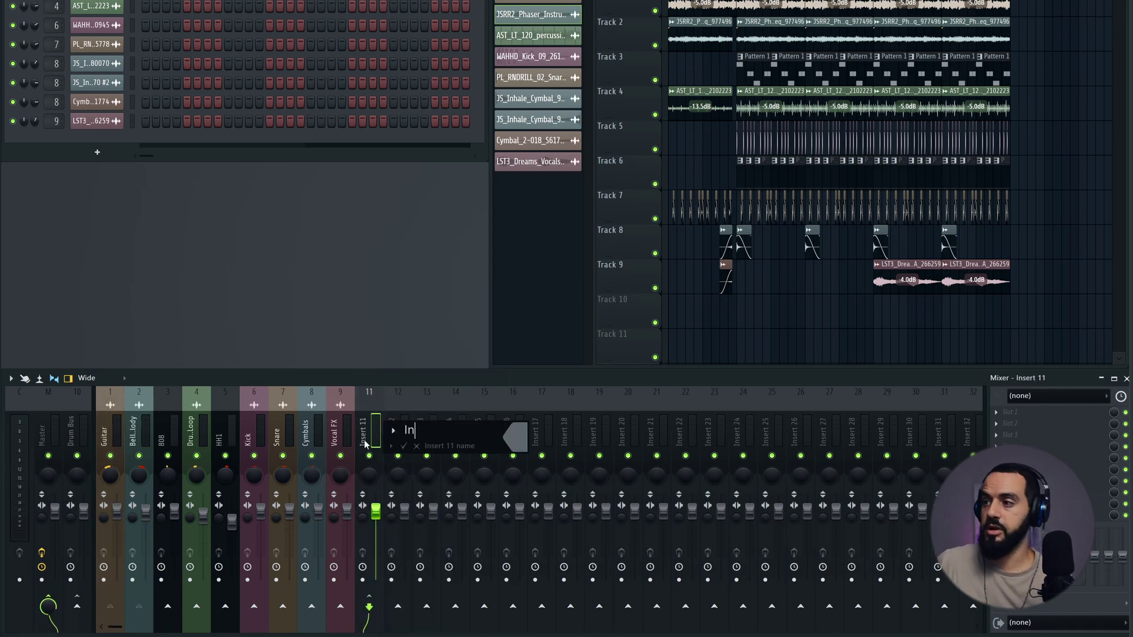
pyautogui.write('strument Bus')
pyautogui.press('Return')
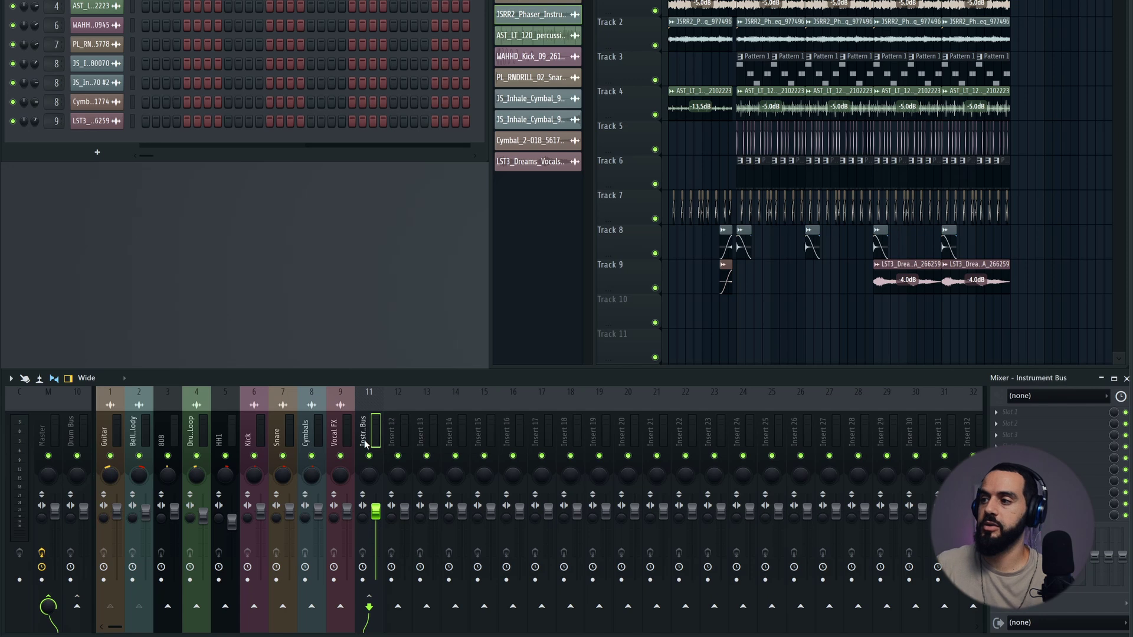
pyautogui.rightClick(363, 440)
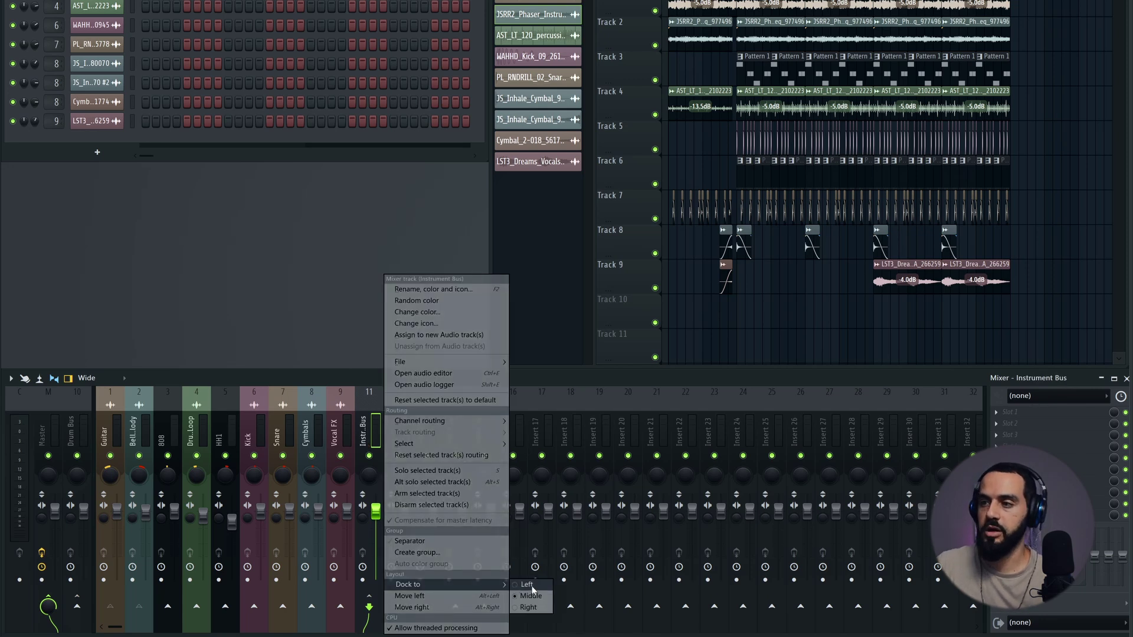
pyautogui.click(531, 584)
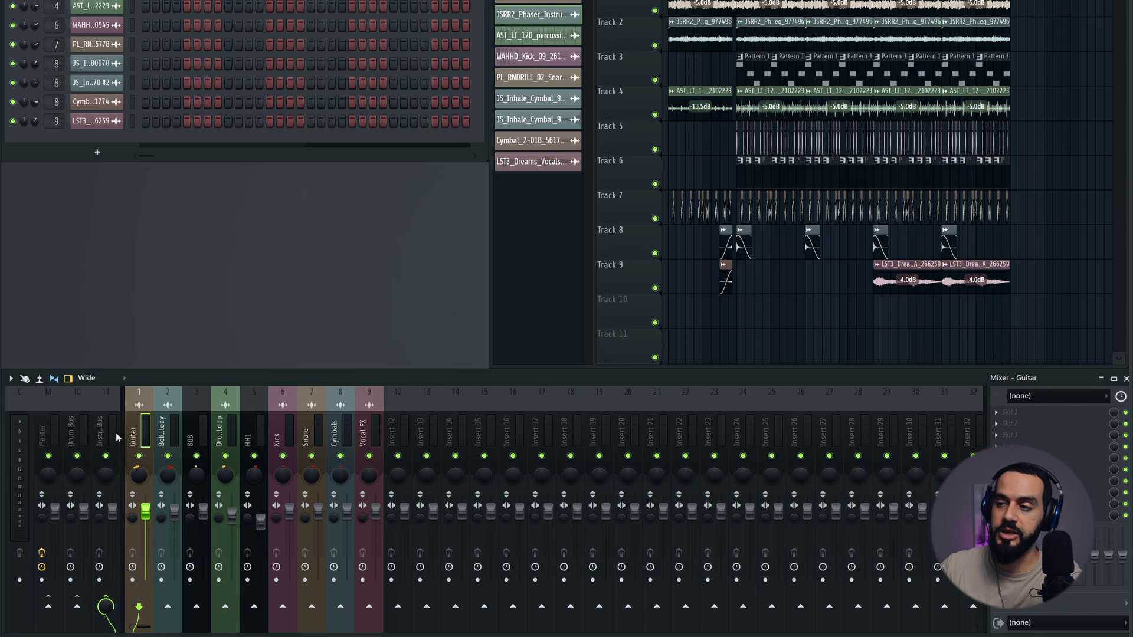
# Step: Solo the Guitar mixer track and add a high cut at about 6214 Hz in its Pro-Q 3
pyautogui.rightClick(137, 458)
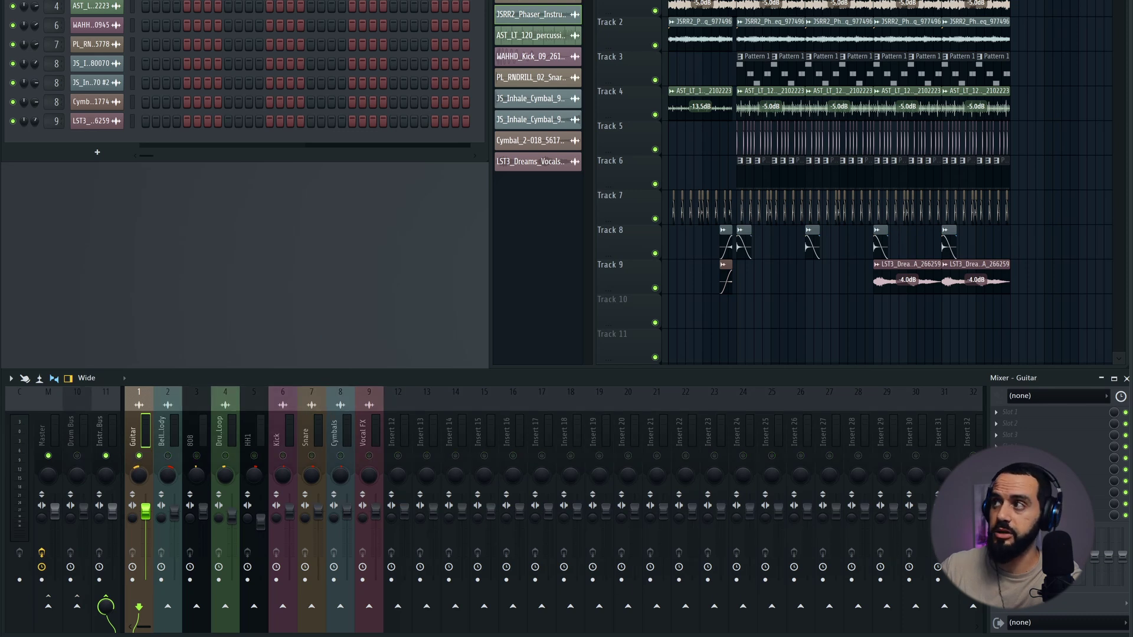
pyautogui.press('space')
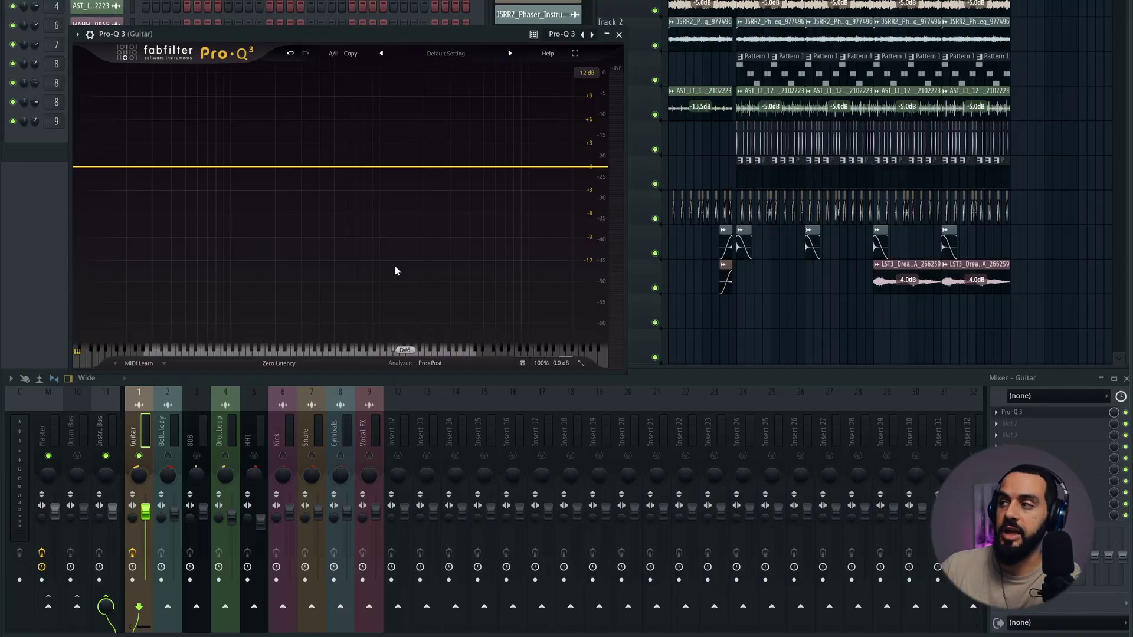
pyautogui.click(590, 167)
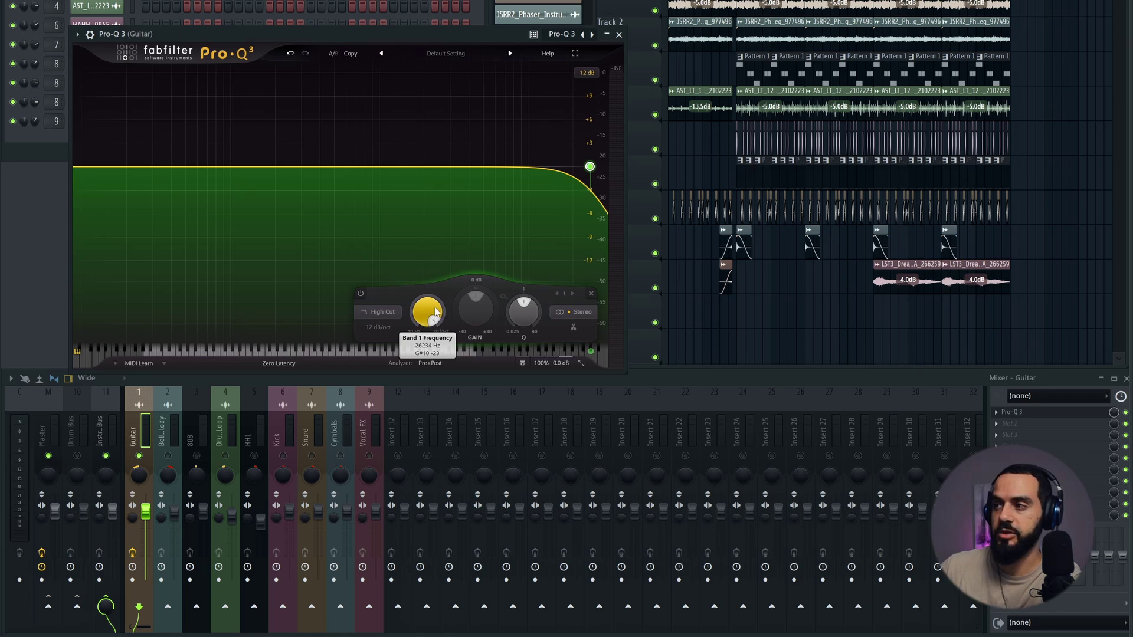
pyautogui.press('space')
pyautogui.moveTo(435, 313); pyautogui.dragTo(427, 370)
pyautogui.press('space')
pyautogui.moveTo(488, 195)
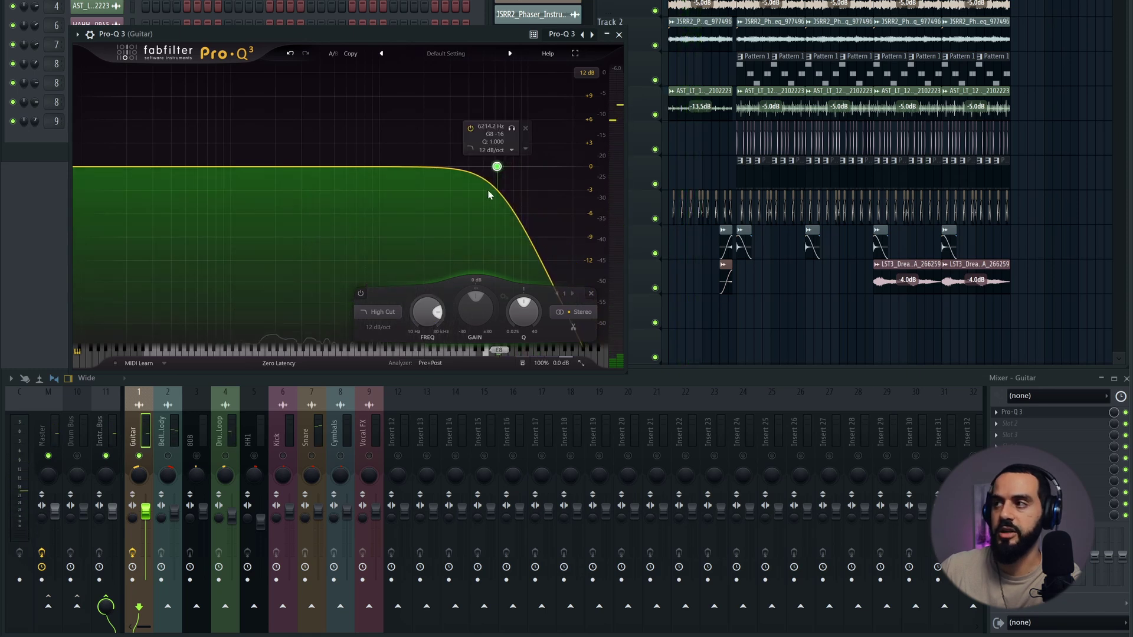
# Step: Try a 48 dB/oct slope on the guitar's high cut and return it to 12 dB/oct
pyautogui.click(381, 329)
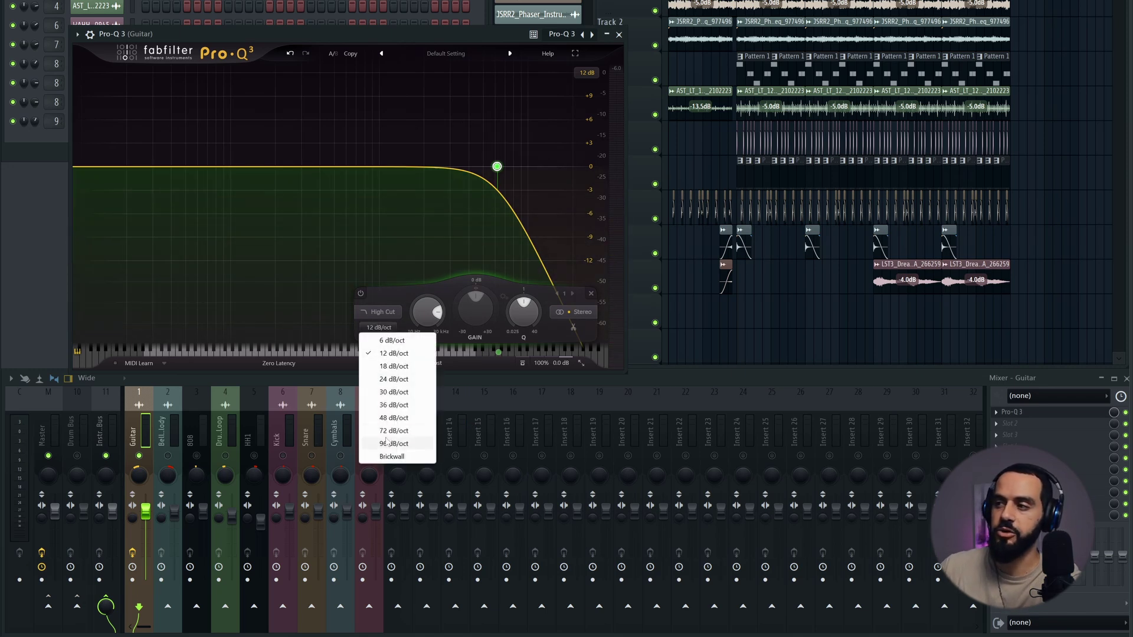
pyautogui.click(389, 418)
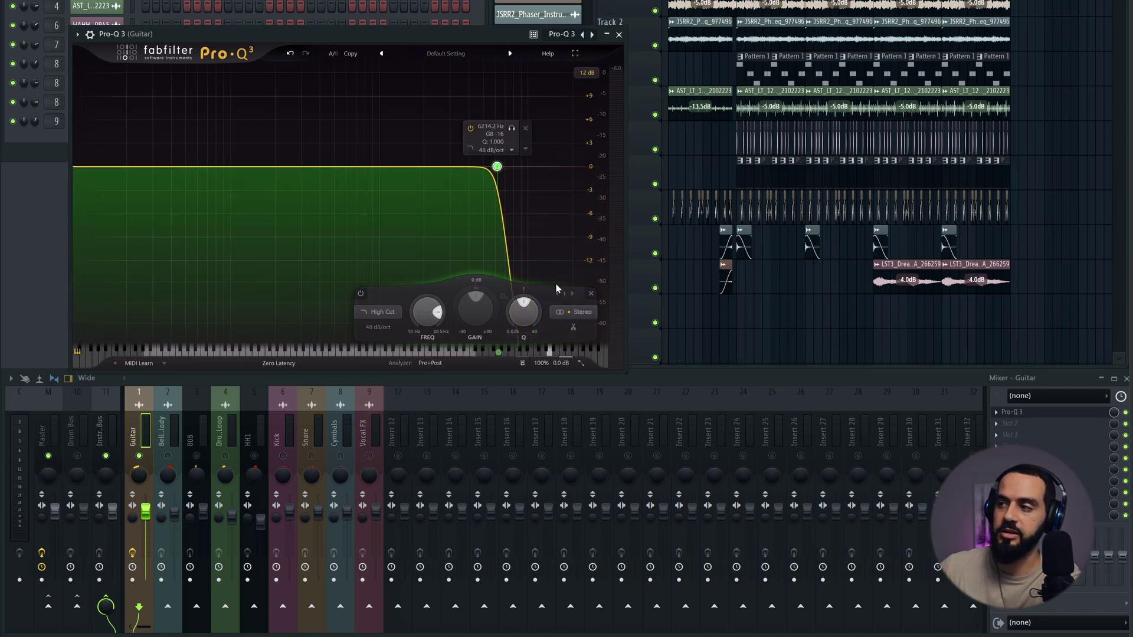
pyautogui.click(377, 327)
pyautogui.click(408, 351)
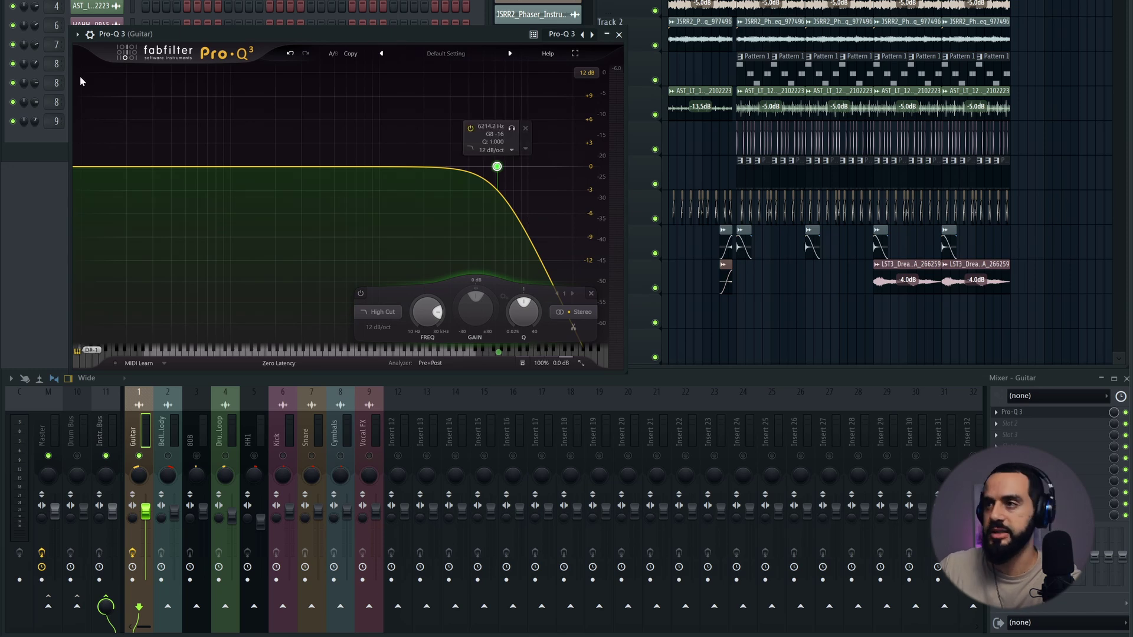
# Step: Add a low cut at about 79 Hz to the guitar's EQ and play the loop to inspect its low mids
pyautogui.moveTo(92, 171); pyautogui.dragTo(186, 248)
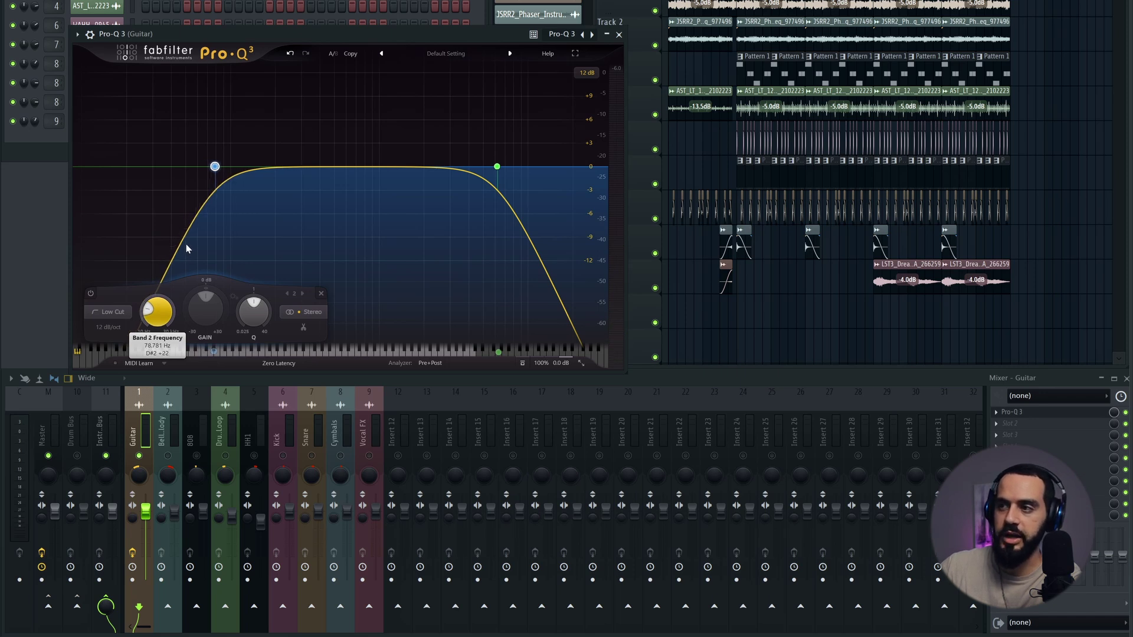
pyautogui.moveTo(229, 134)
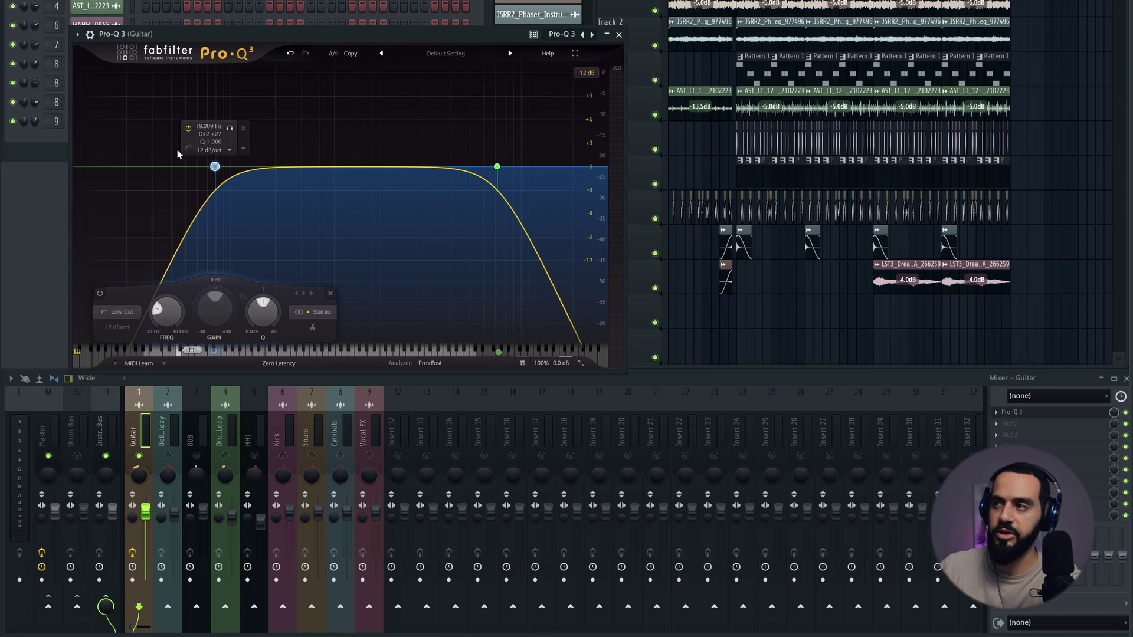
pyautogui.press('space')
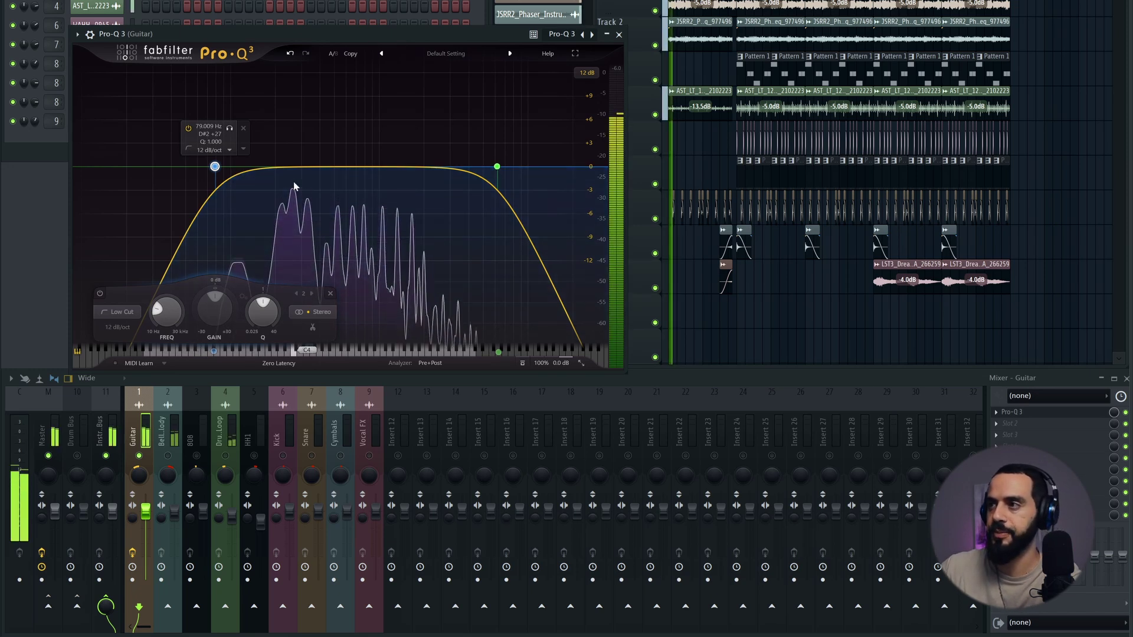
pyautogui.moveTo(292, 218)
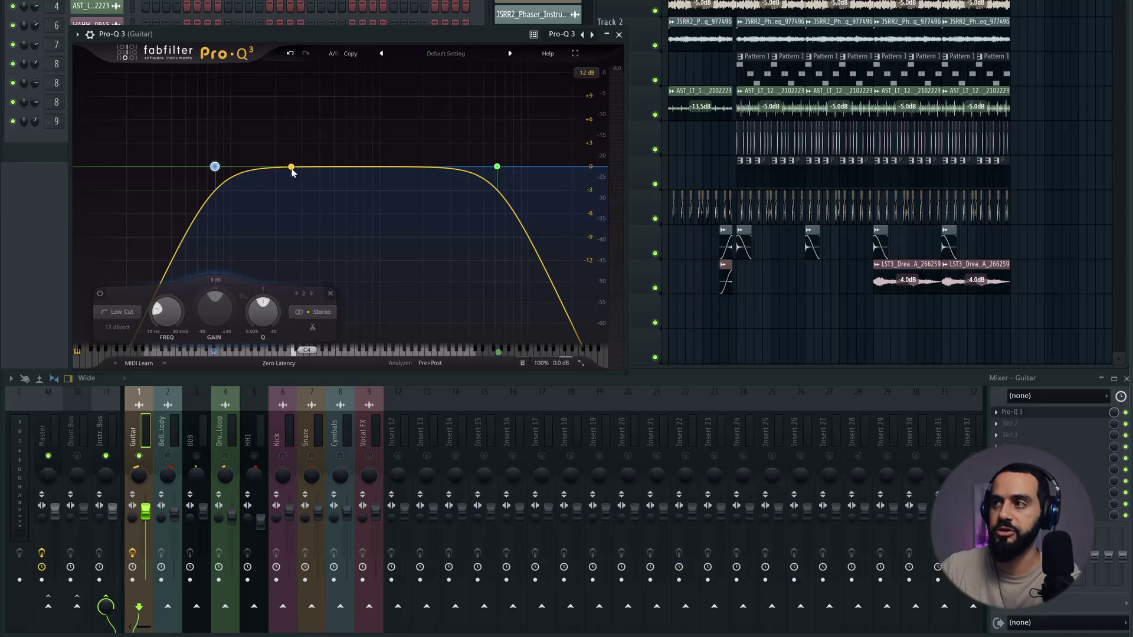
# Step: Add a dynamic bell cut of about 4 dB around 257 Hz with Q 1.208 to the guitar's EQ
pyautogui.click(291, 167)
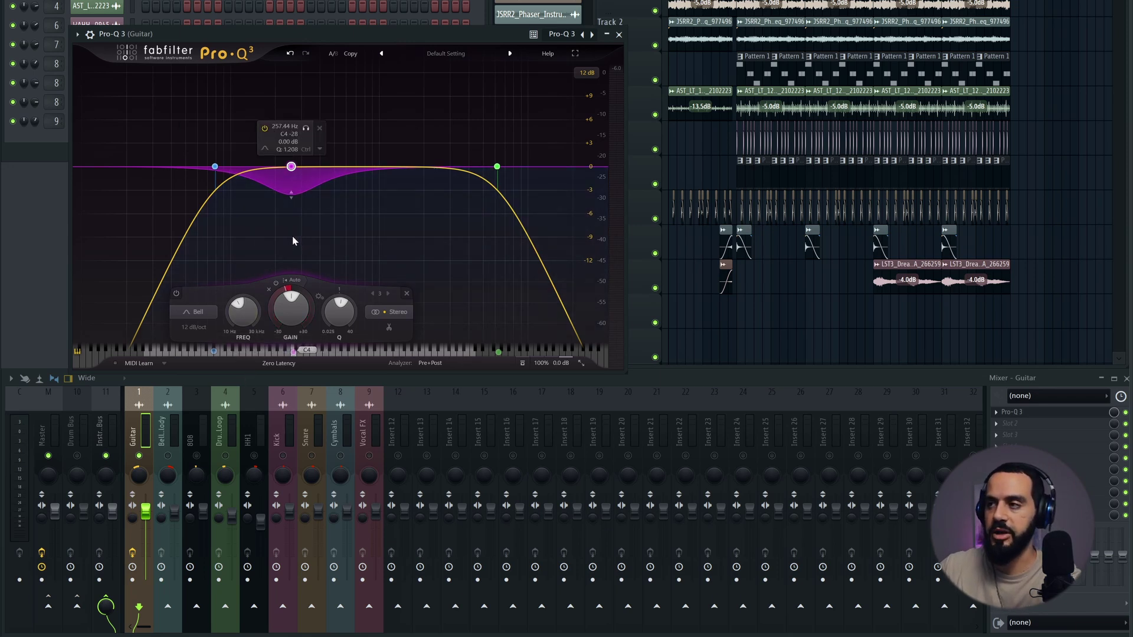
pyautogui.press('space')
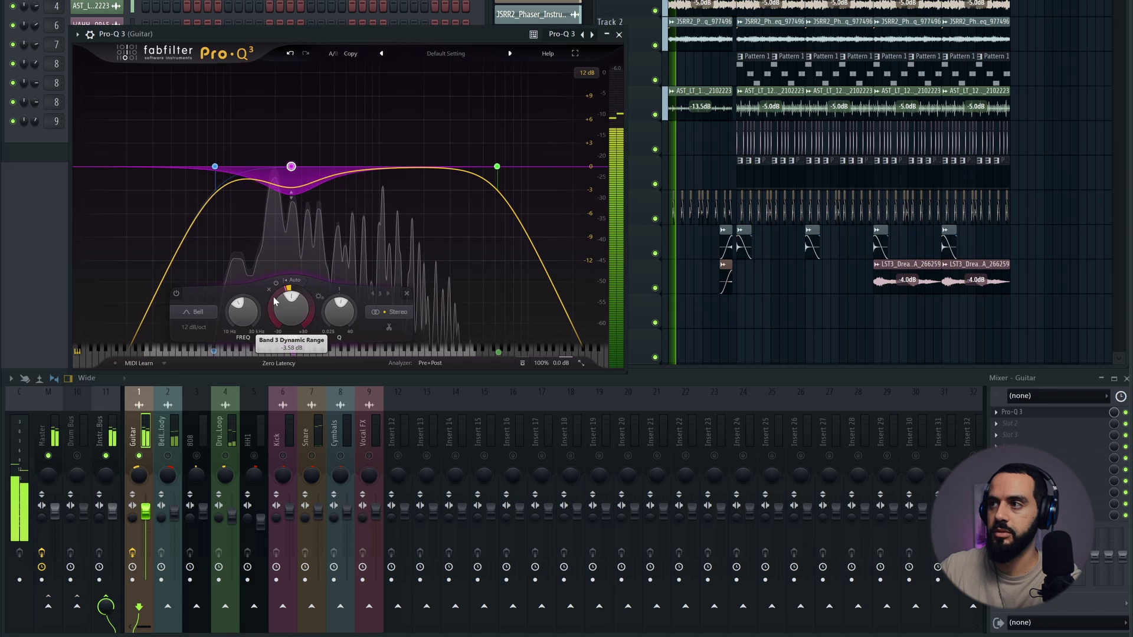
pyautogui.moveTo(273, 304); pyautogui.dragTo(272, 311)
pyautogui.press('space')
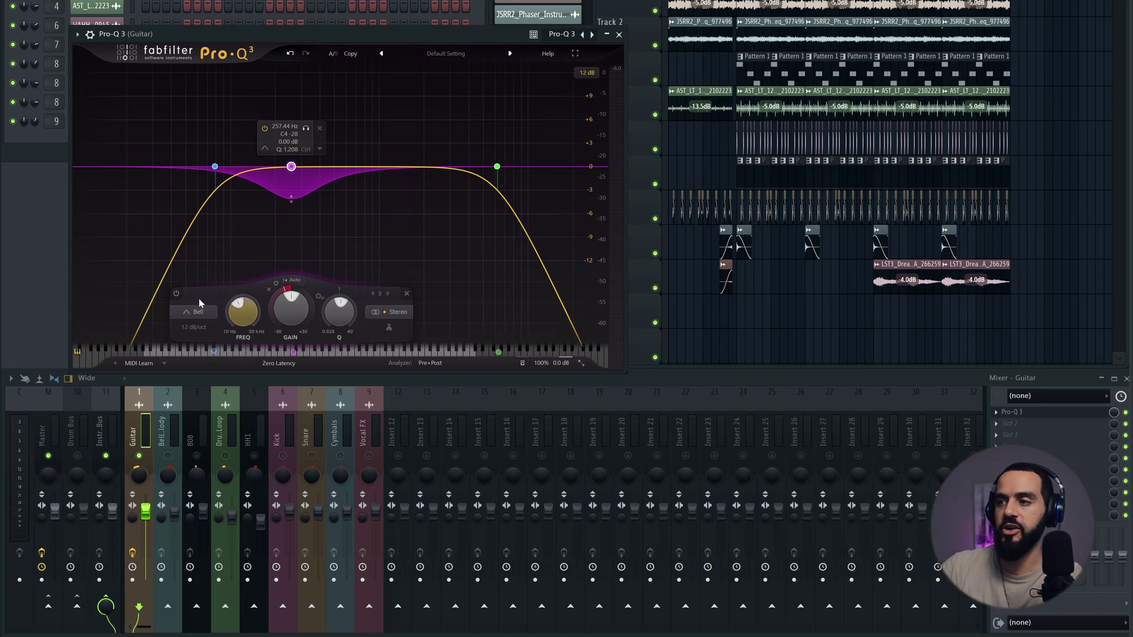
# Step: Switch to the Bell Melody mixer track, load Pro-Q 3 on it and play the melody to inspect its spectrum
pyautogui.click(156, 427)
pyautogui.press('space')
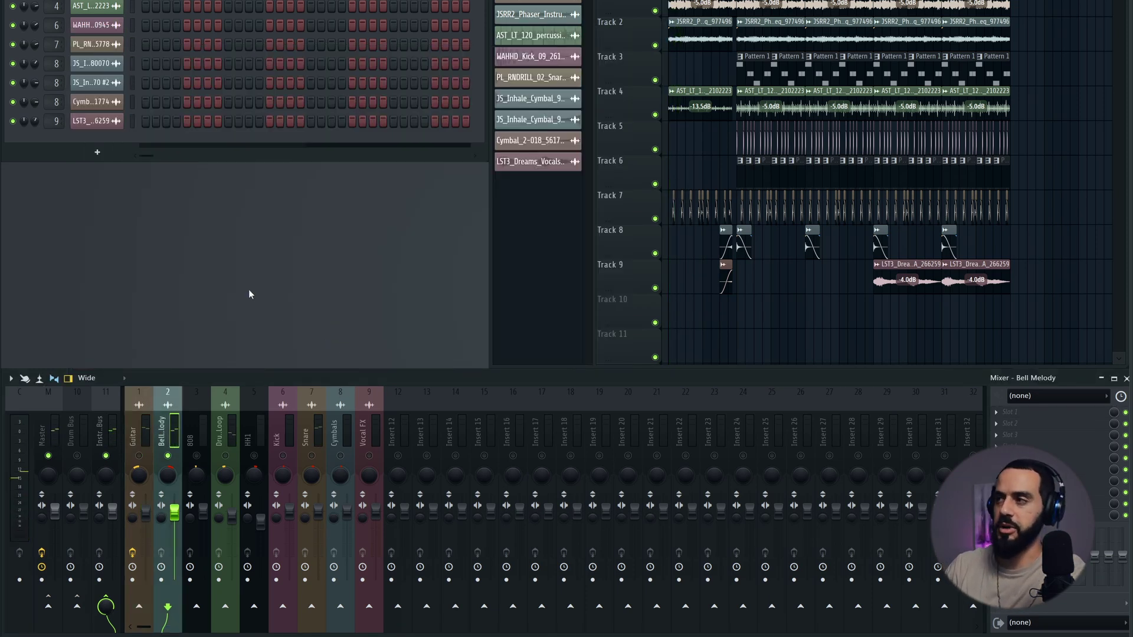
pyautogui.hotkey('ctrl', 'z')
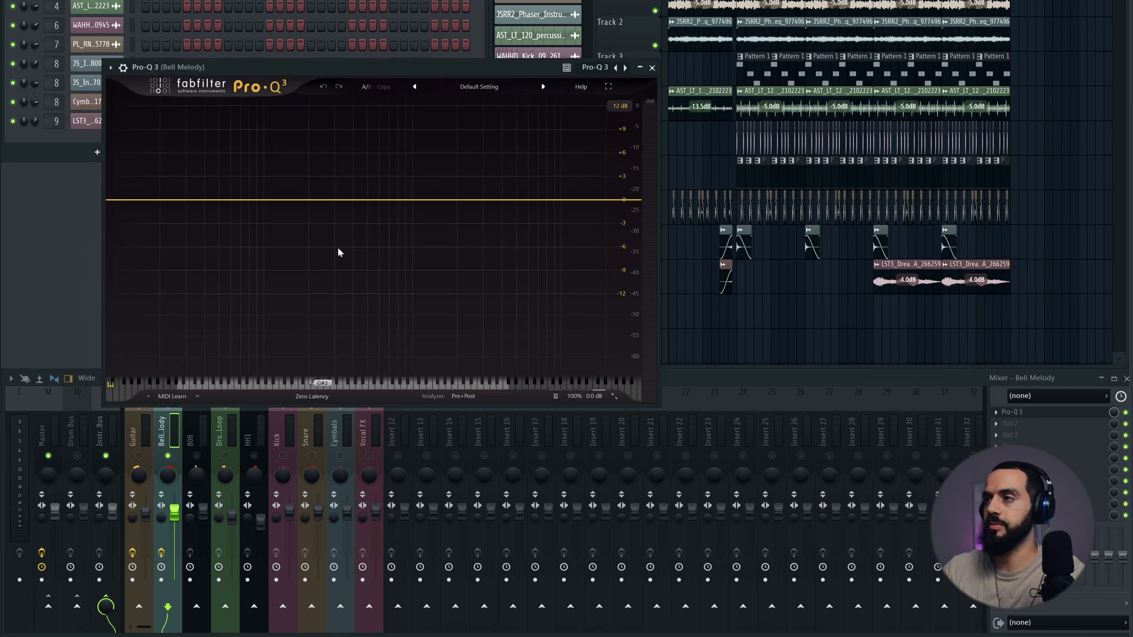
pyautogui.press('space')
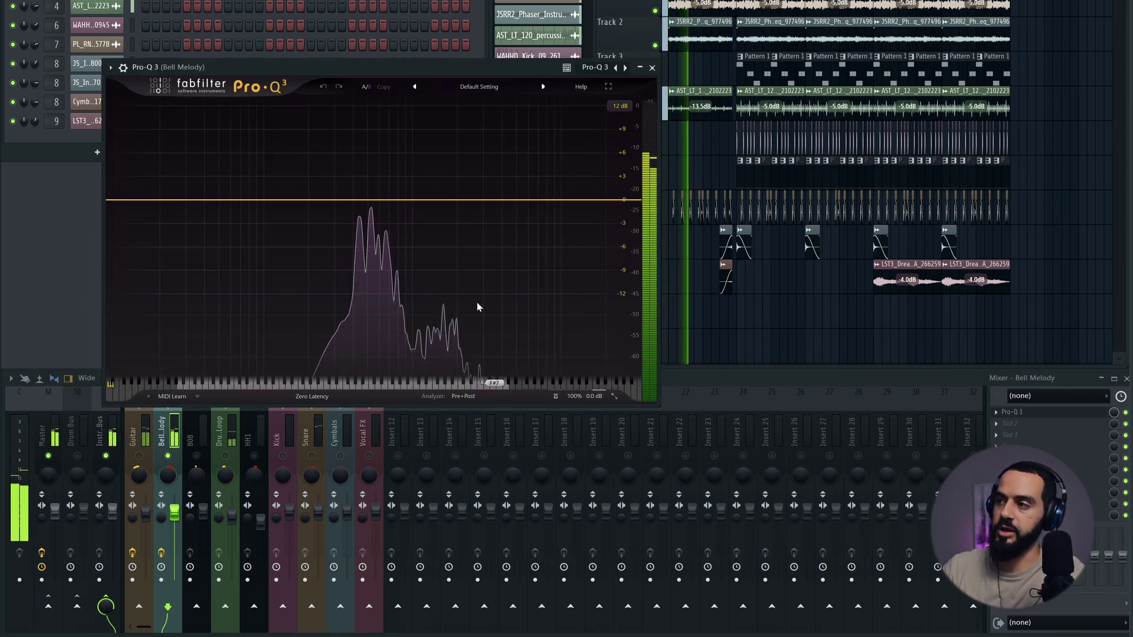
pyautogui.press('space')
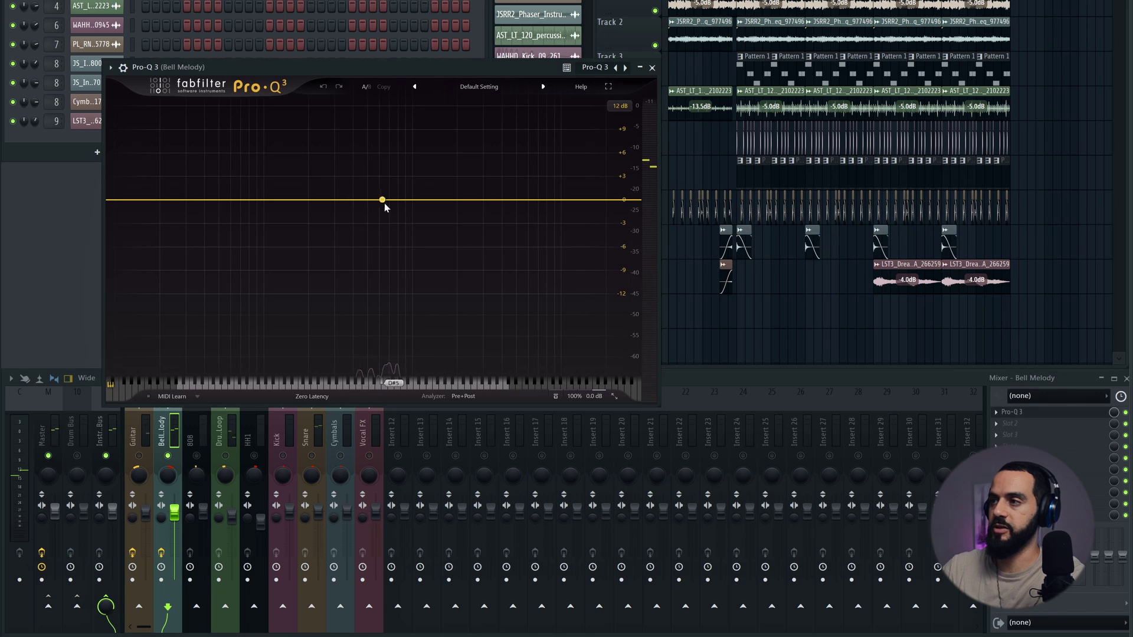
# Step: Add a bell band to the Bell Melody EQ and sweep it in band solo to about 2140 Hz
pyautogui.click(374, 200)
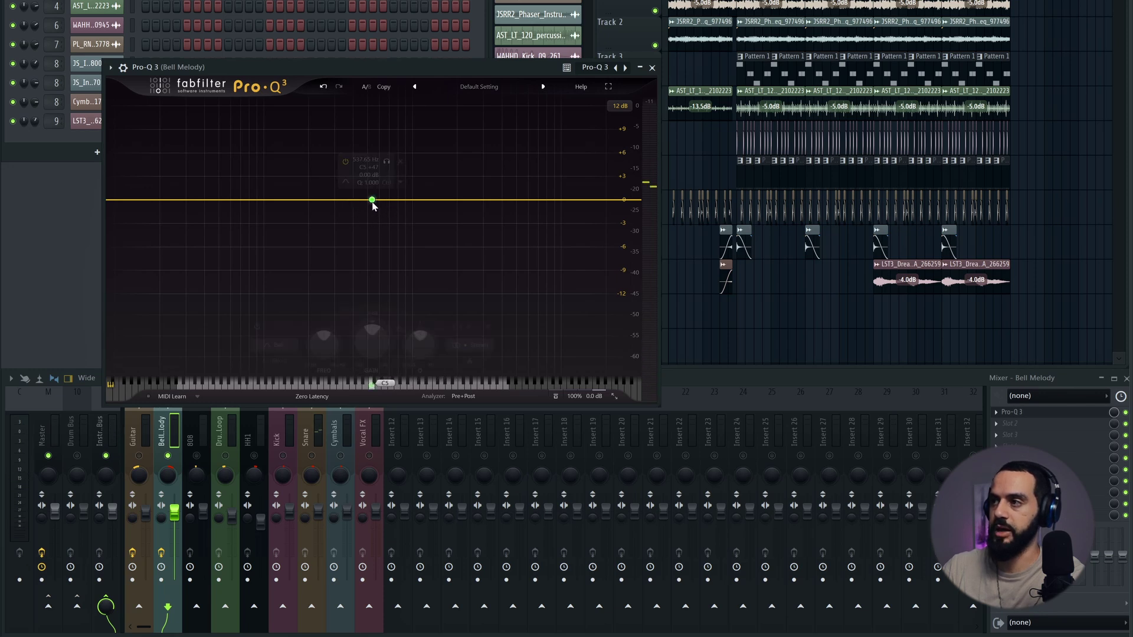
pyautogui.press('space')
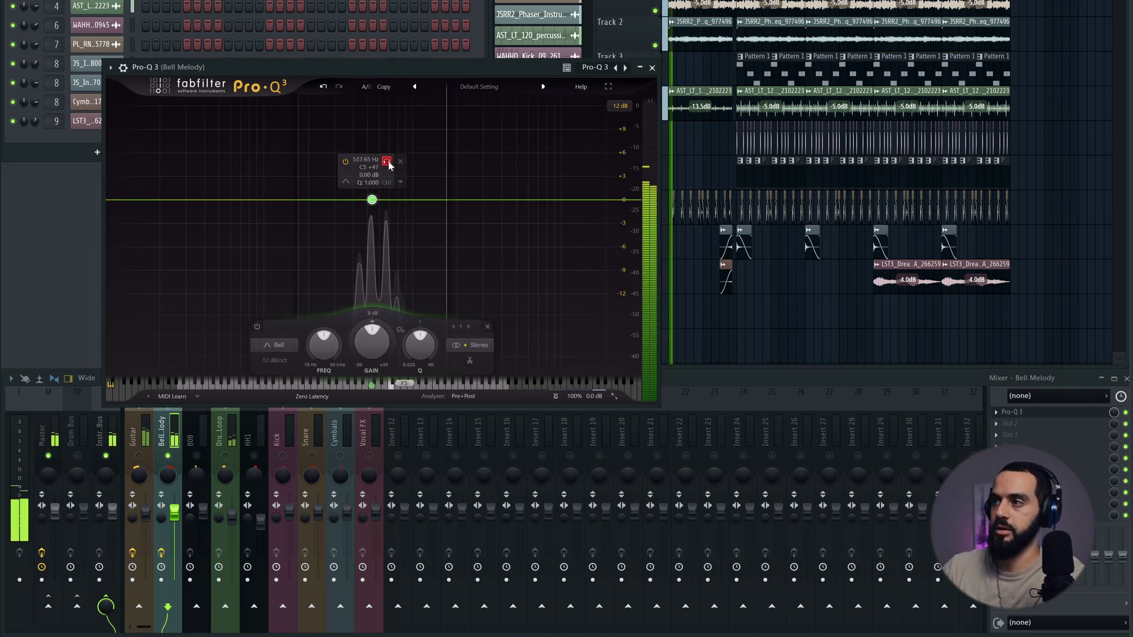
pyautogui.moveTo(388, 168); pyautogui.dragTo(479, 166)
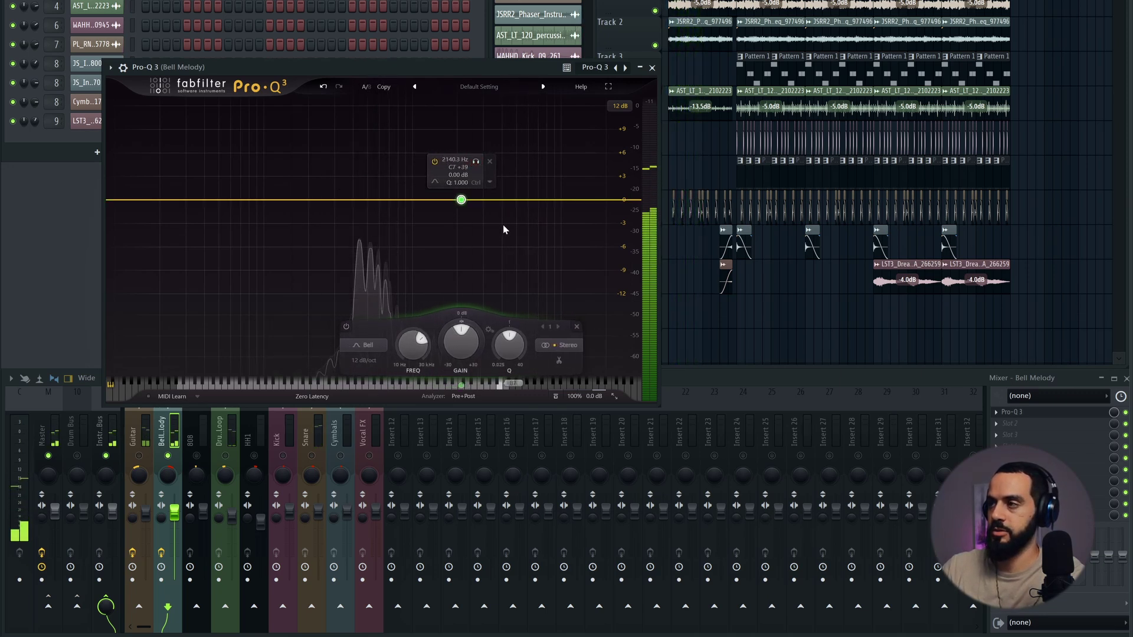
# Step: Set the 2140 Hz band's slope to 96 dB/oct and make it a dynamic cut with -1.56 dB gain
pyautogui.click(372, 368)
pyautogui.click(373, 437)
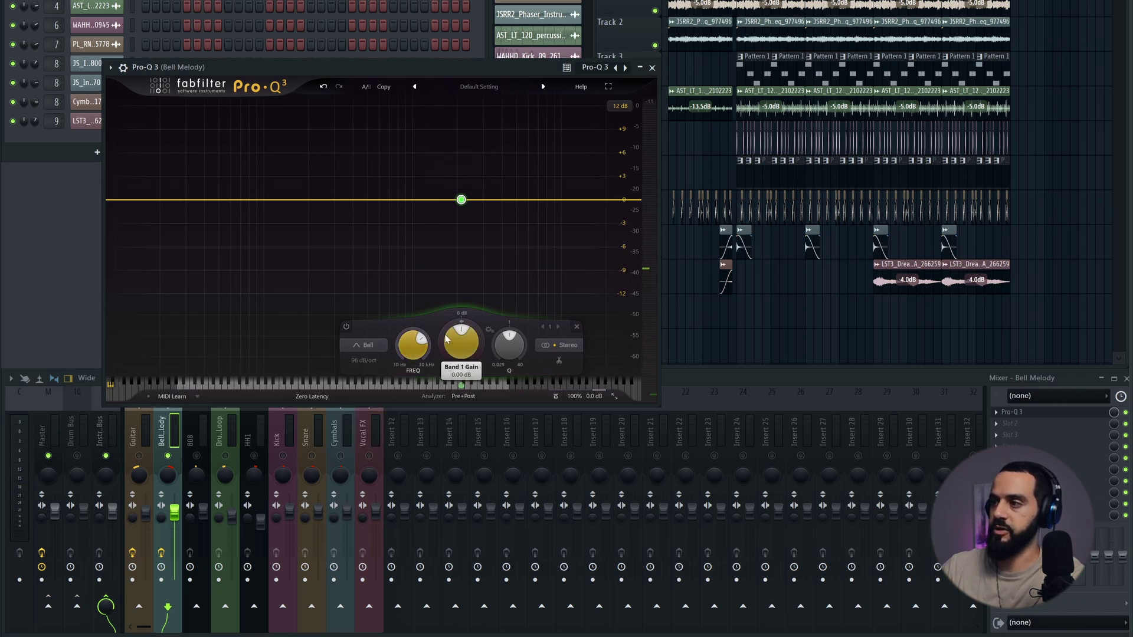
pyautogui.moveTo(447, 339); pyautogui.dragTo(433, 407)
pyautogui.press('space')
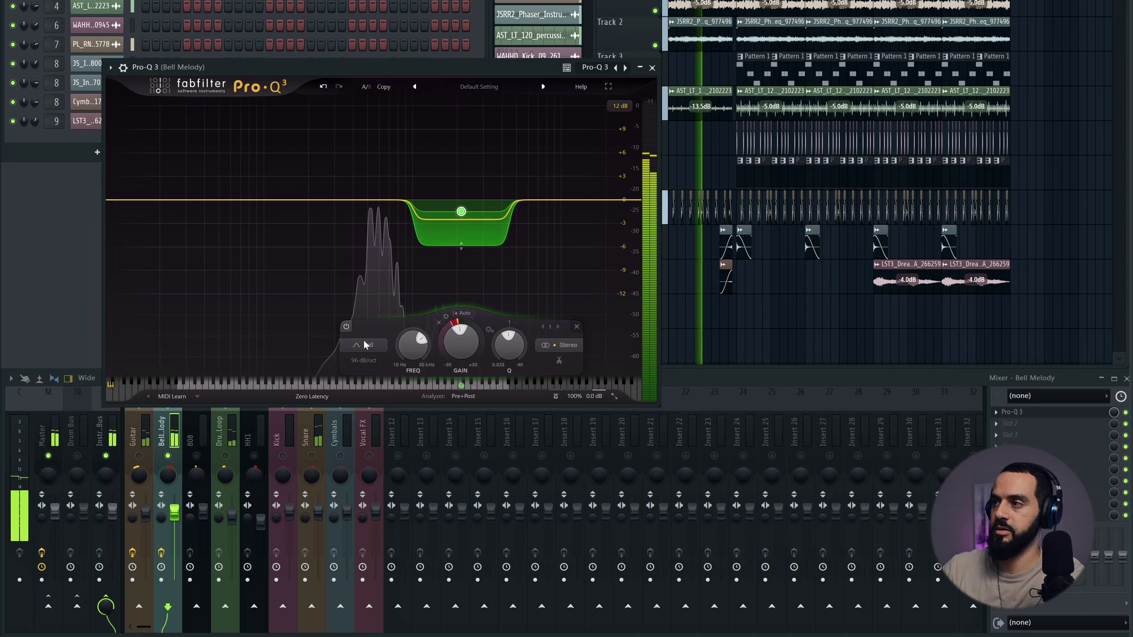
# Step: Cut the Bell Melody's three resonant peaks below the wide dynamic band with narrow bell notches of about -3.3 dB
pyautogui.hotkey('ctrl', 'z')
pyautogui.moveTo(390, 225); pyautogui.dragTo(388, 227)
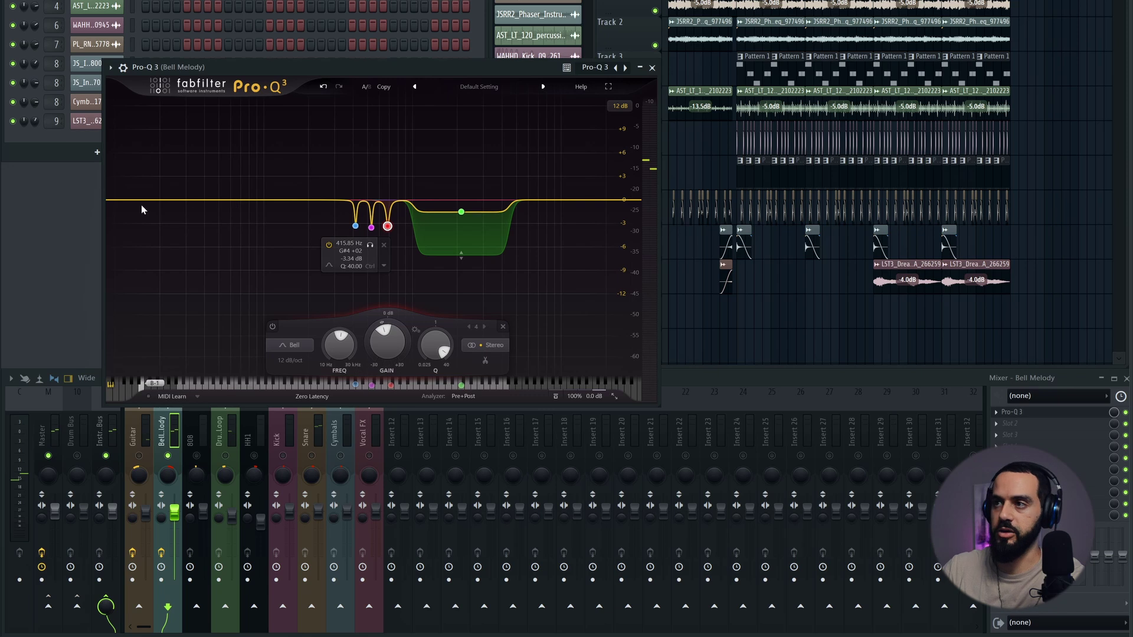
# Step: Add a low cut and a high cut to the Bell Melody EQ, and widen the narrow notches to Q 16.90
pyautogui.moveTo(141, 200); pyautogui.dragTo(271, 189)
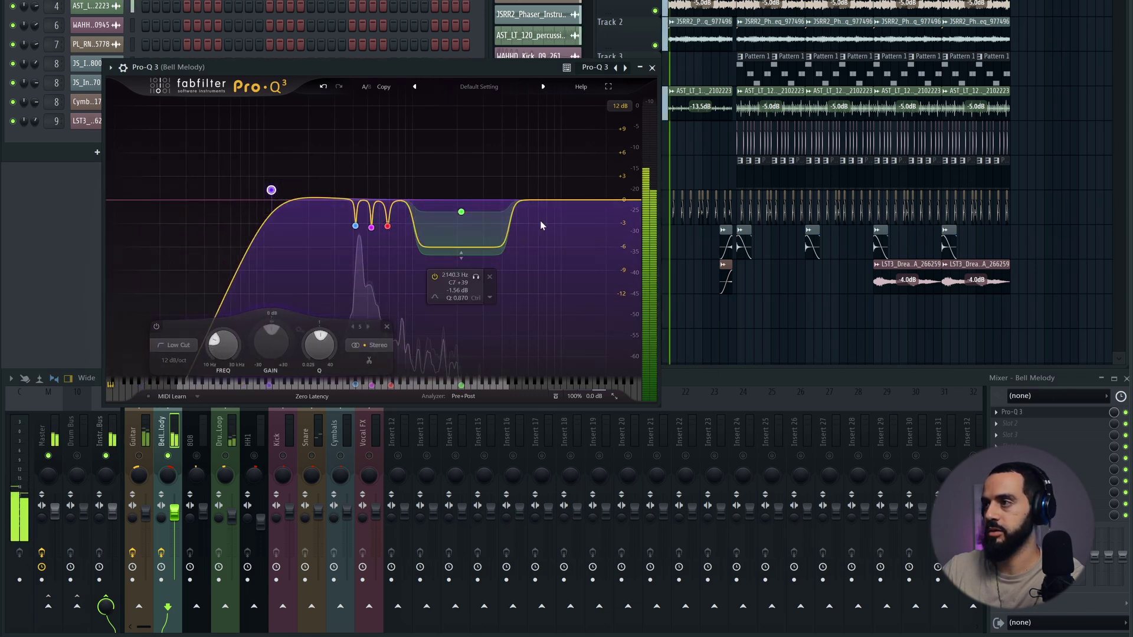
pyautogui.click(610, 201)
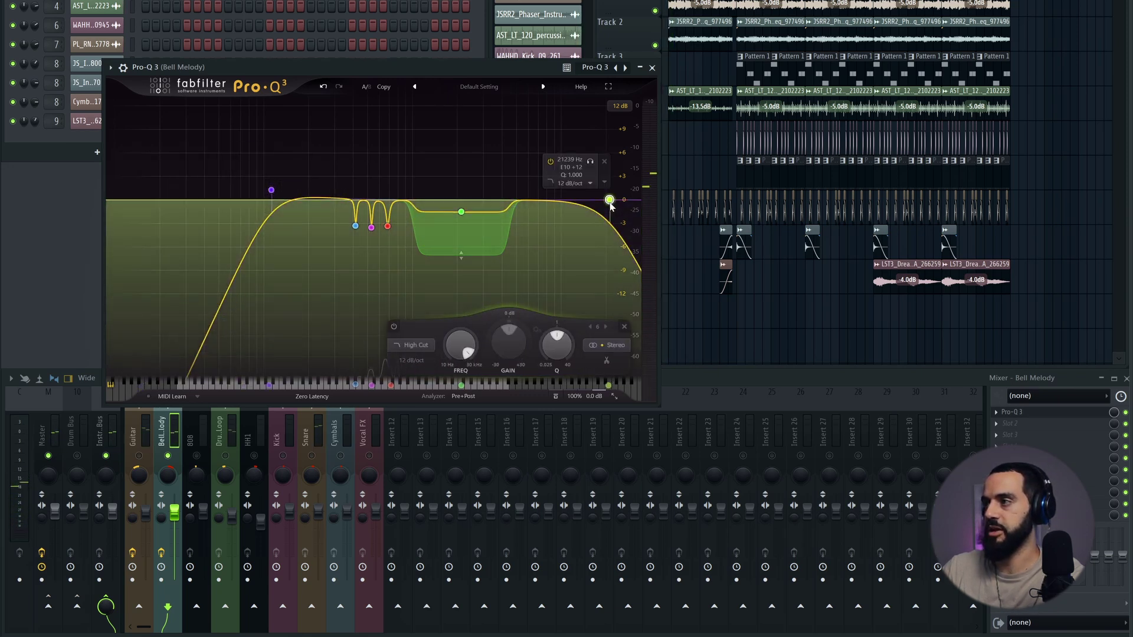
pyautogui.press('space')
pyautogui.moveTo(609, 200); pyautogui.dragTo(536, 192)
pyautogui.click(353, 212)
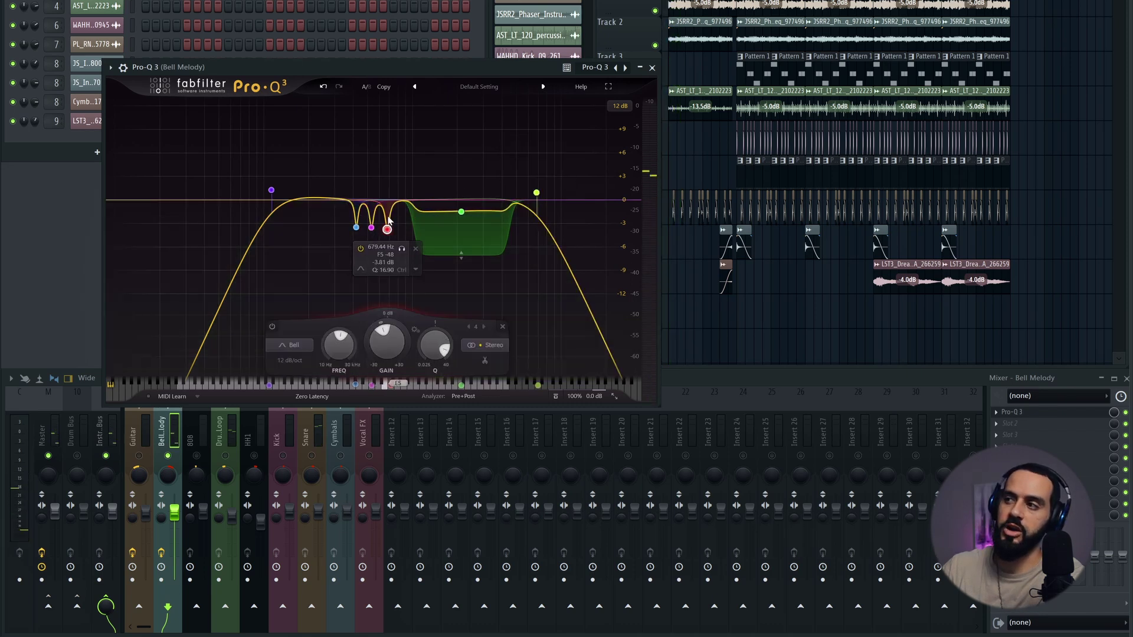
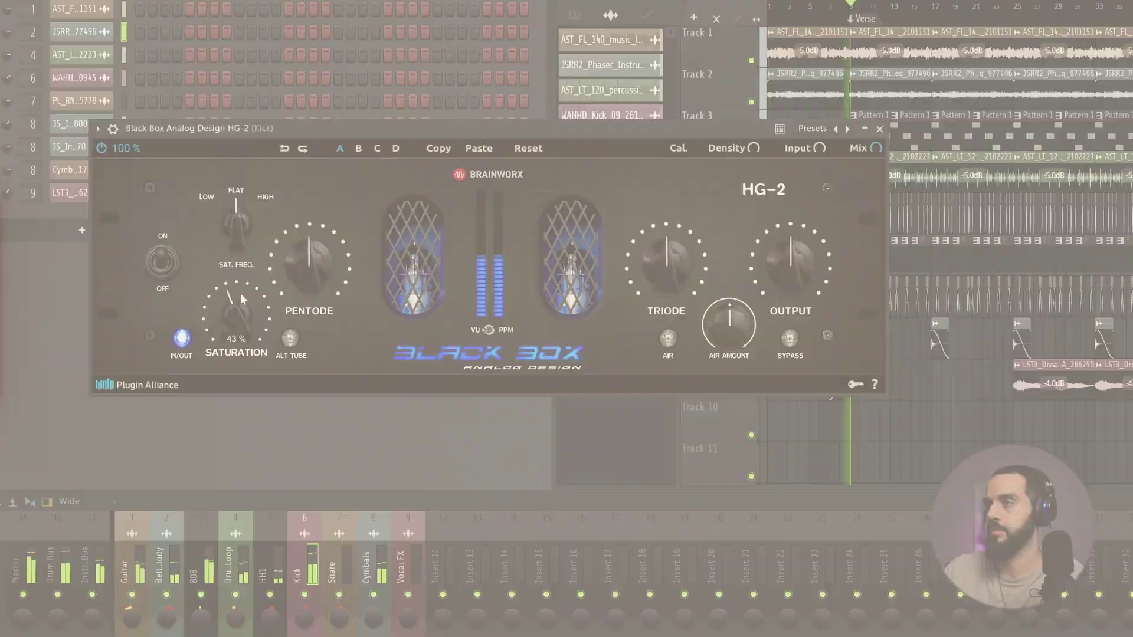
# Step: Set the Kick's HG-2 saturation to about 43% and raise the attack to about 2.4 in its Neutron 4 Transient Shaper
pyautogui.moveTo(242, 299); pyautogui.dragTo(243, 298)
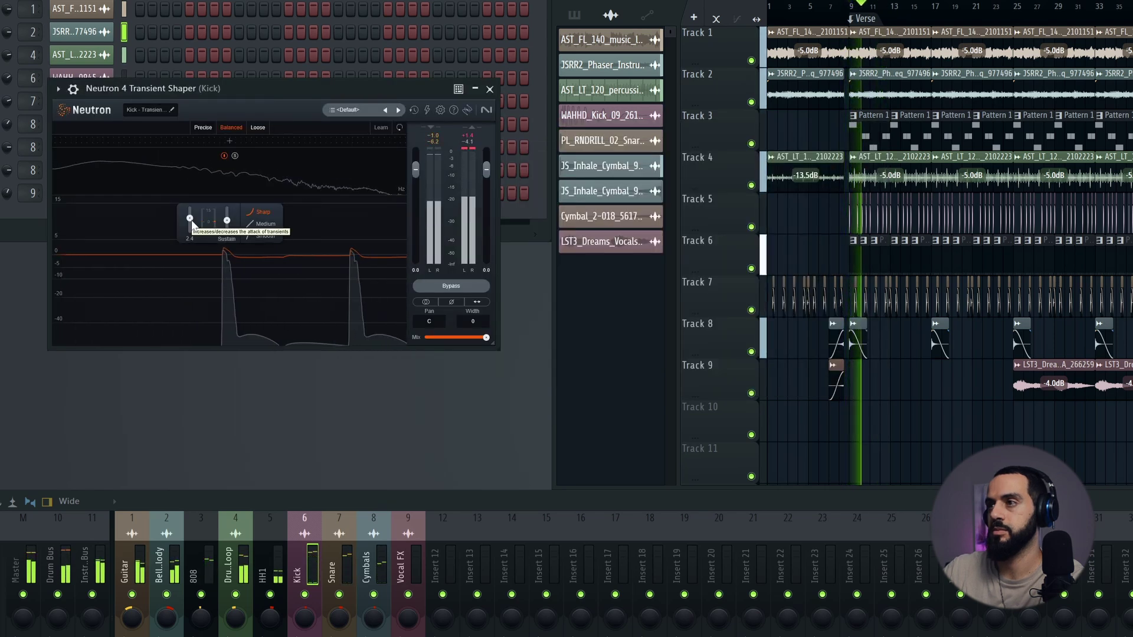
pyautogui.moveTo(227, 228)
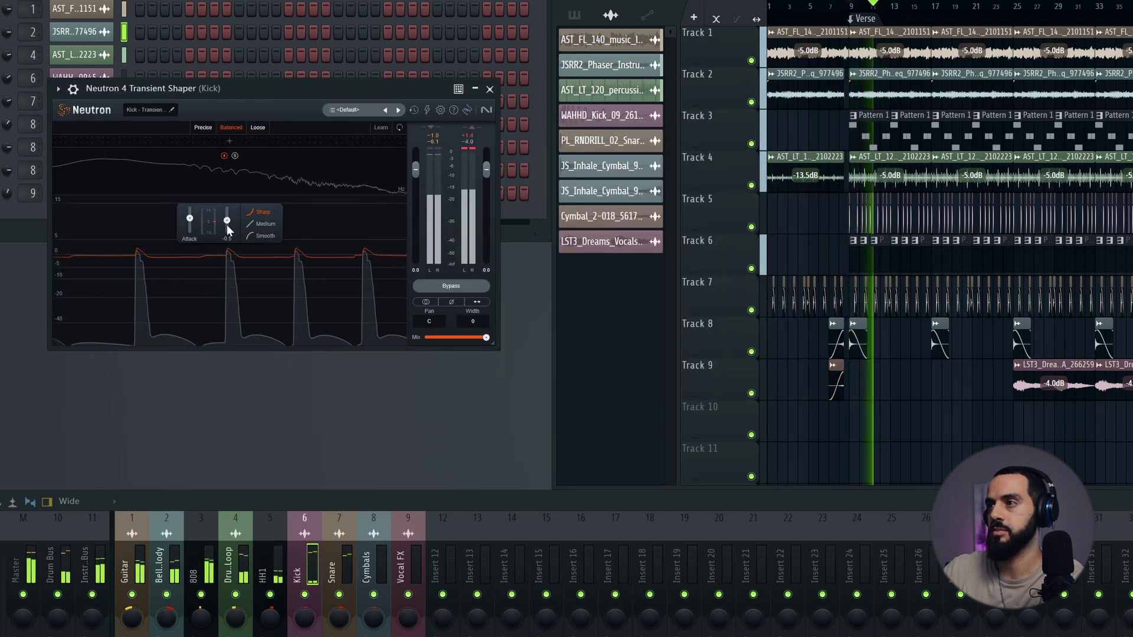
pyautogui.press('space')
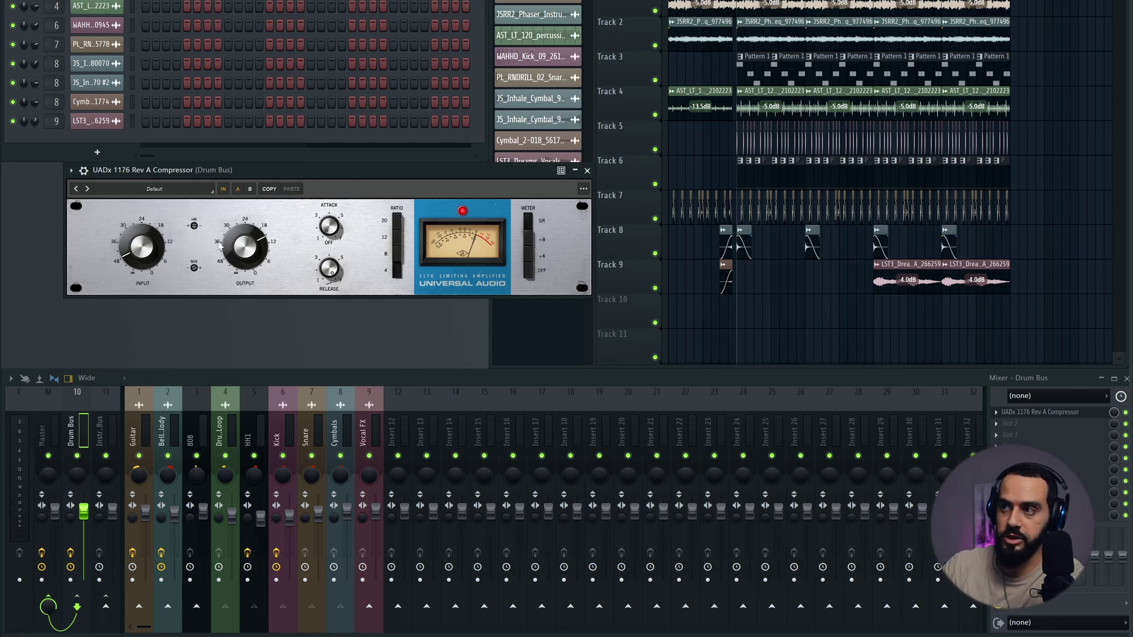
# Step: Turn the output of the Drum Bus UADx 1176 Rev A Compressor to 0 while playing the beat
pyautogui.press('space')
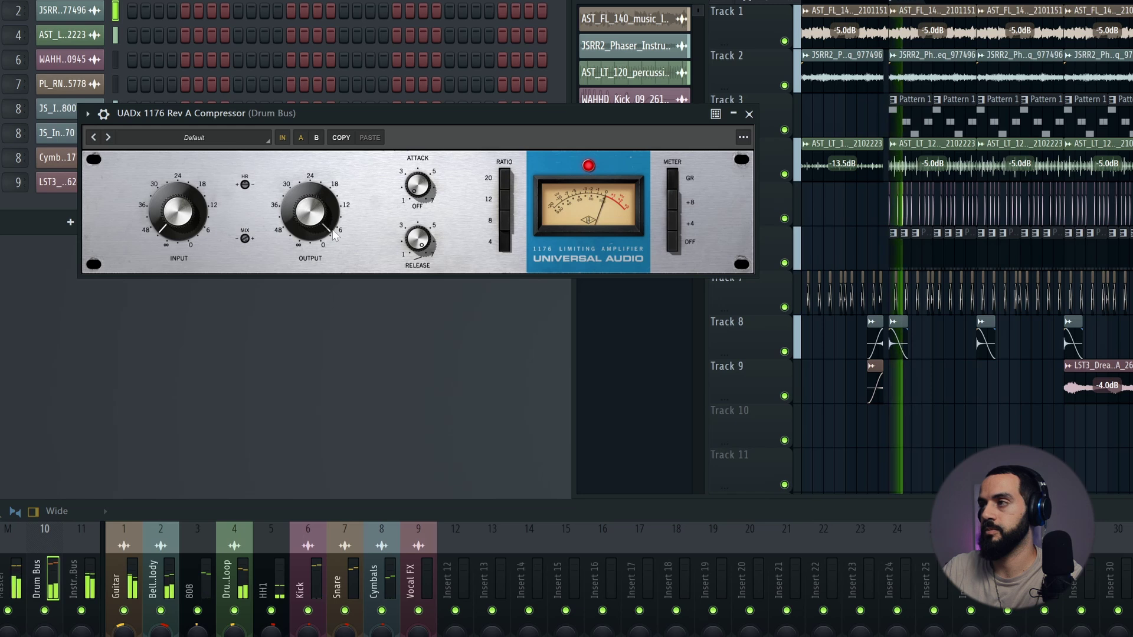
pyautogui.press('space')
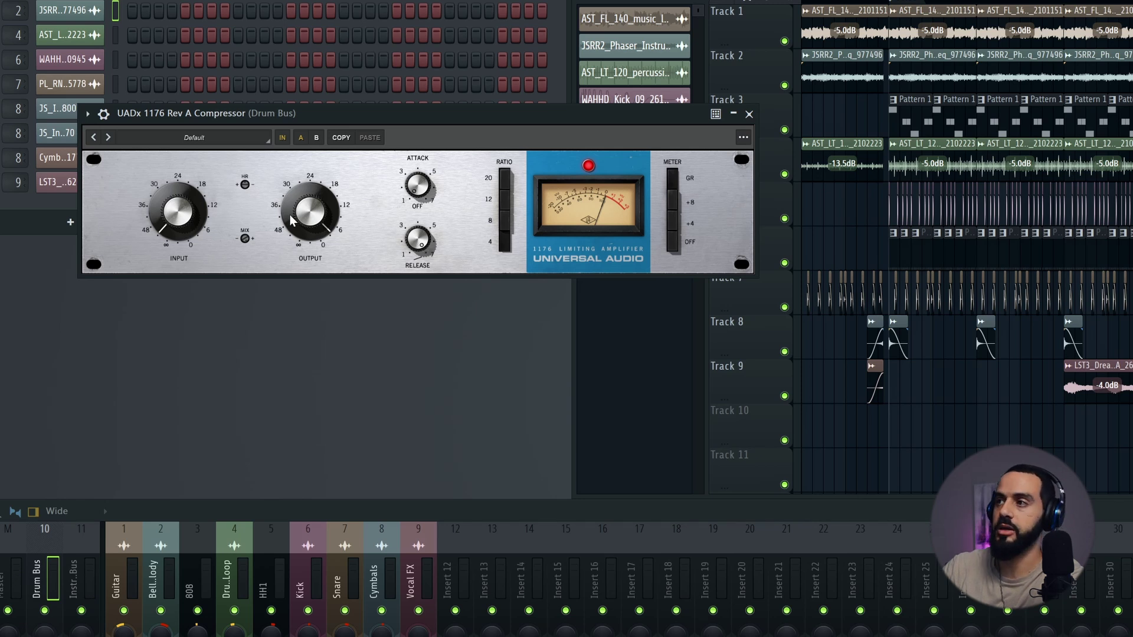
# Step: Add a gentle bell cut of about -0.61 dB at 6510 Hz to the Drum Bus Pro-Q 3 during playback
pyautogui.press('space')
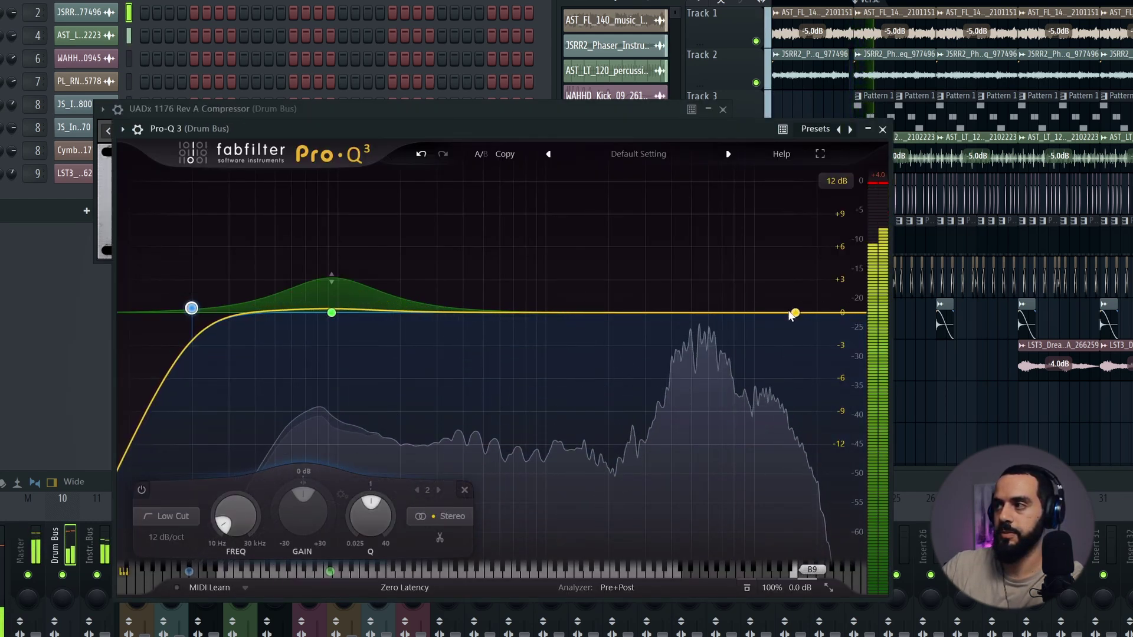
pyautogui.moveTo(713, 313); pyautogui.dragTo(715, 318)
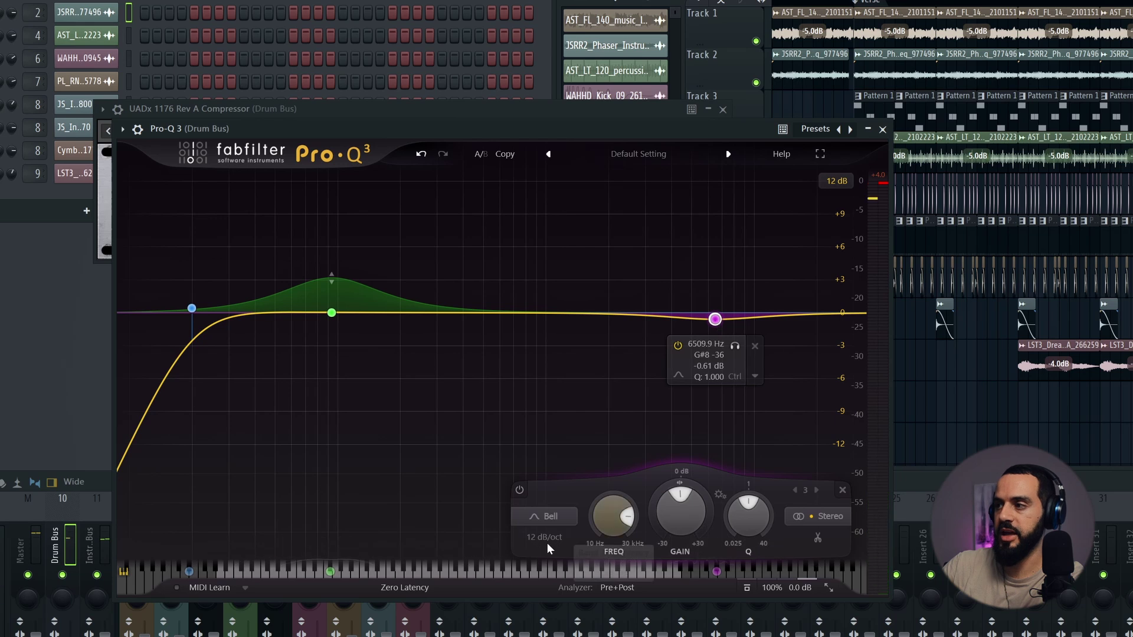
# Step: Change the 6510 Hz band in the Drum Bus Pro-Q 3 to a dynamic high shelf with a range of about -1.69 dB
pyautogui.click(554, 517)
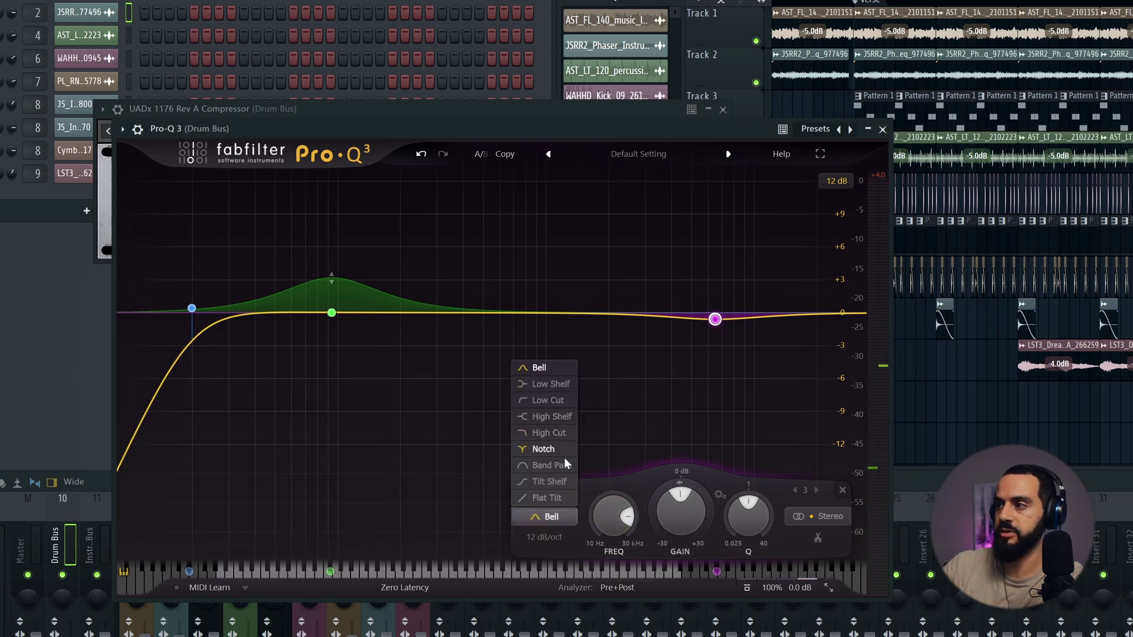
pyautogui.click(551, 416)
pyautogui.moveTo(663, 490); pyautogui.dragTo(649, 547)
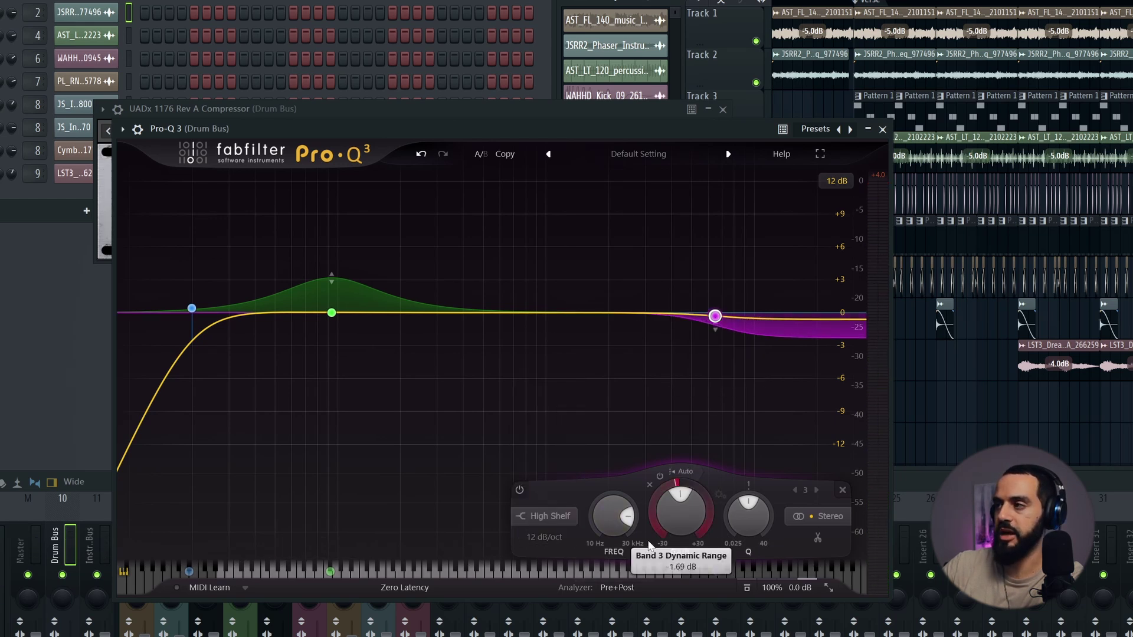
pyautogui.moveTo(715, 327)
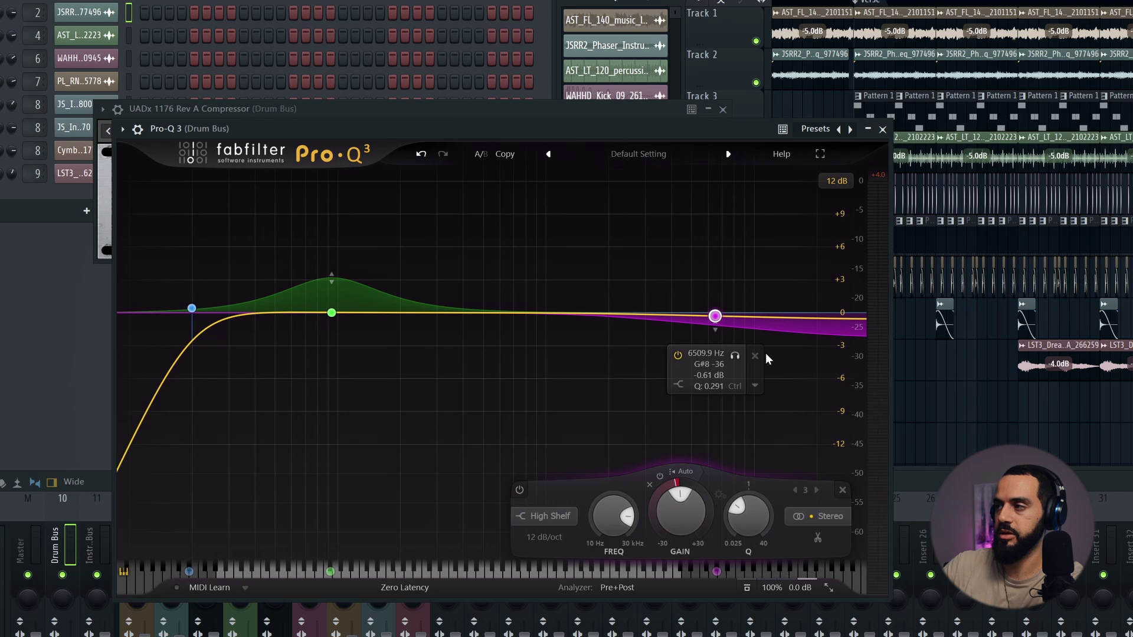
# Step: Move the Drum Bus high shelf to about 7466 Hz at -0.12 dB and steepen its Q during playback
pyautogui.press('space')
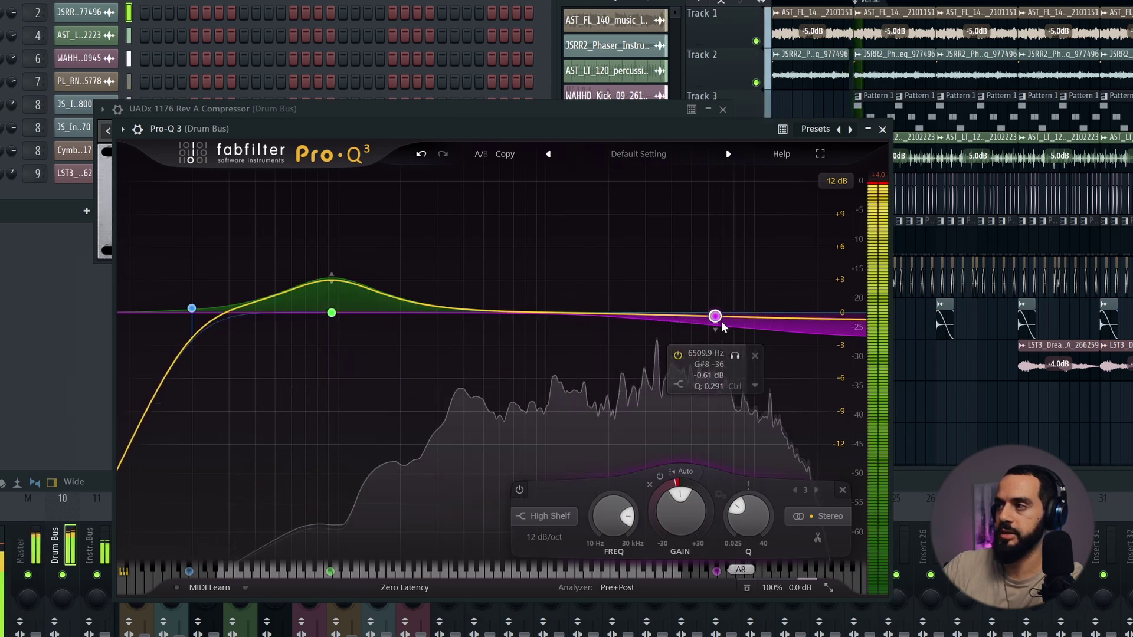
pyautogui.scroll(3, 727, 328)
pyautogui.moveTo(714, 316)
pyautogui.mouseDown()
pyautogui.moveTo(730, 339)
pyautogui.moveTo(727, 326)
pyautogui.mouseUp()
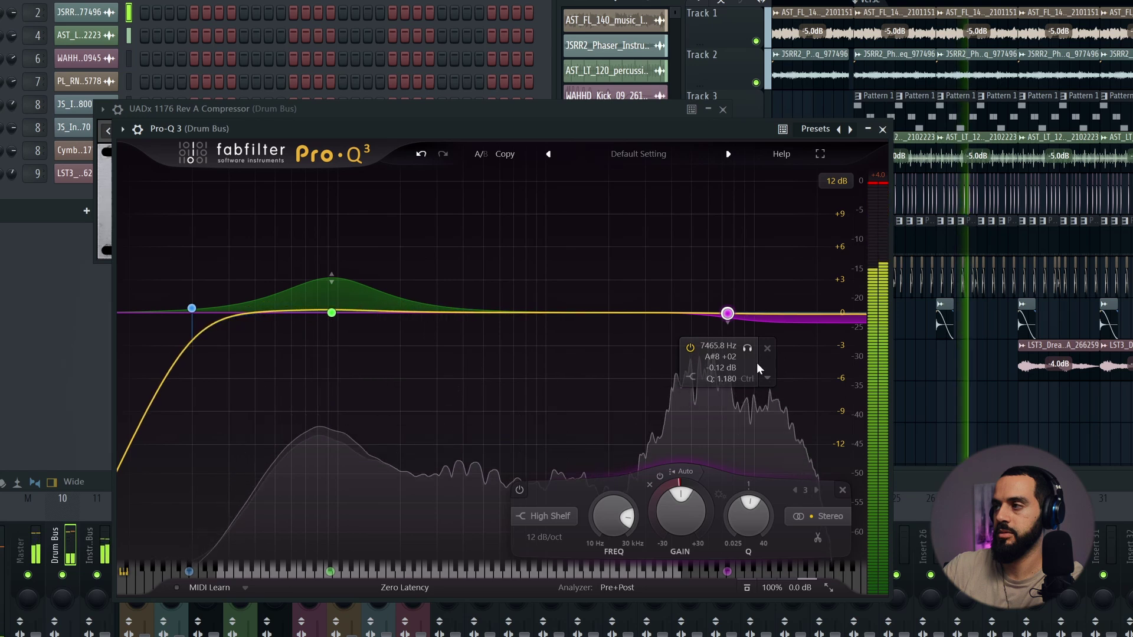
pyautogui.scroll(5, 748, 514)
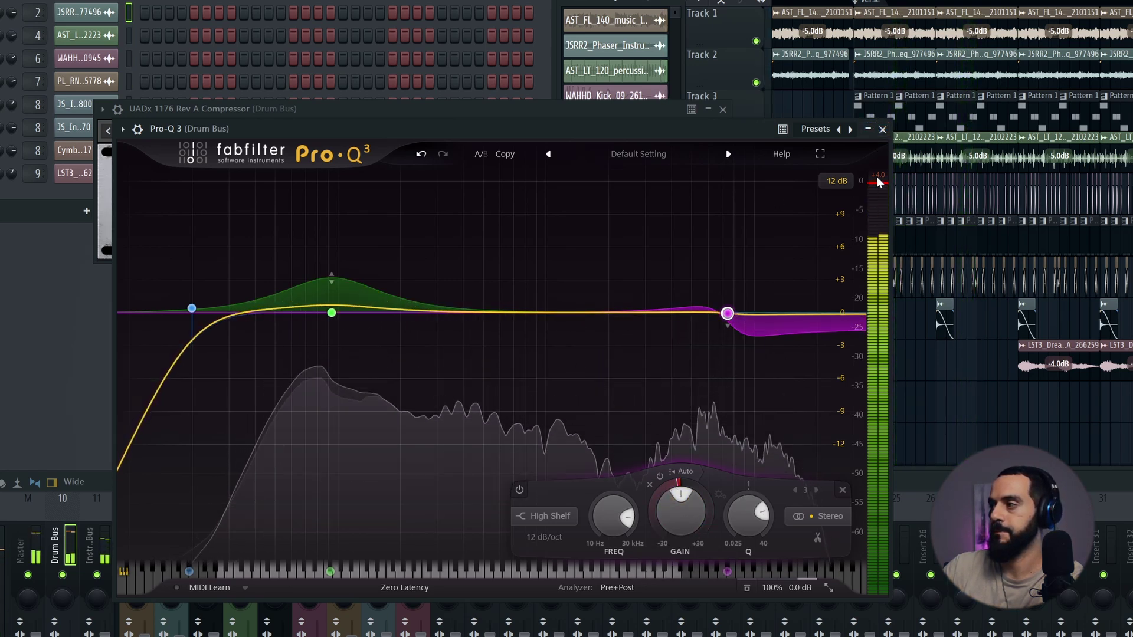
pyautogui.press('space')
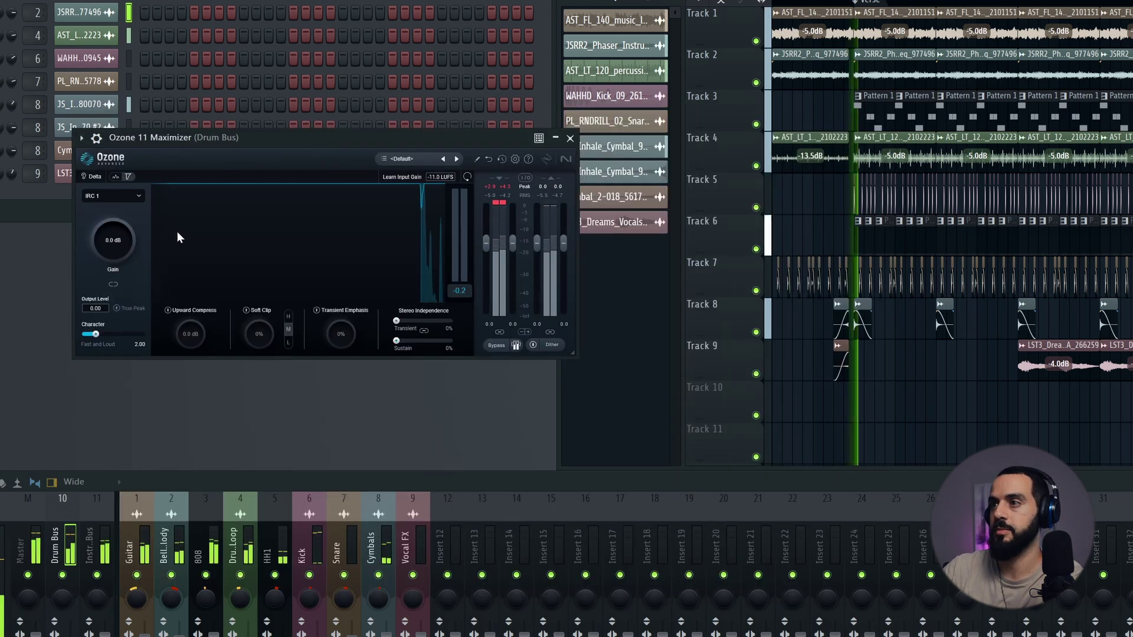
# Step: Set the Drum Bus Ozone 11 Maximizer's output level to -4.00 and its Soft Clip to about 20% during playback
pyautogui.press('space')
pyautogui.moveTo(100, 309); pyautogui.dragTo(137, 484)
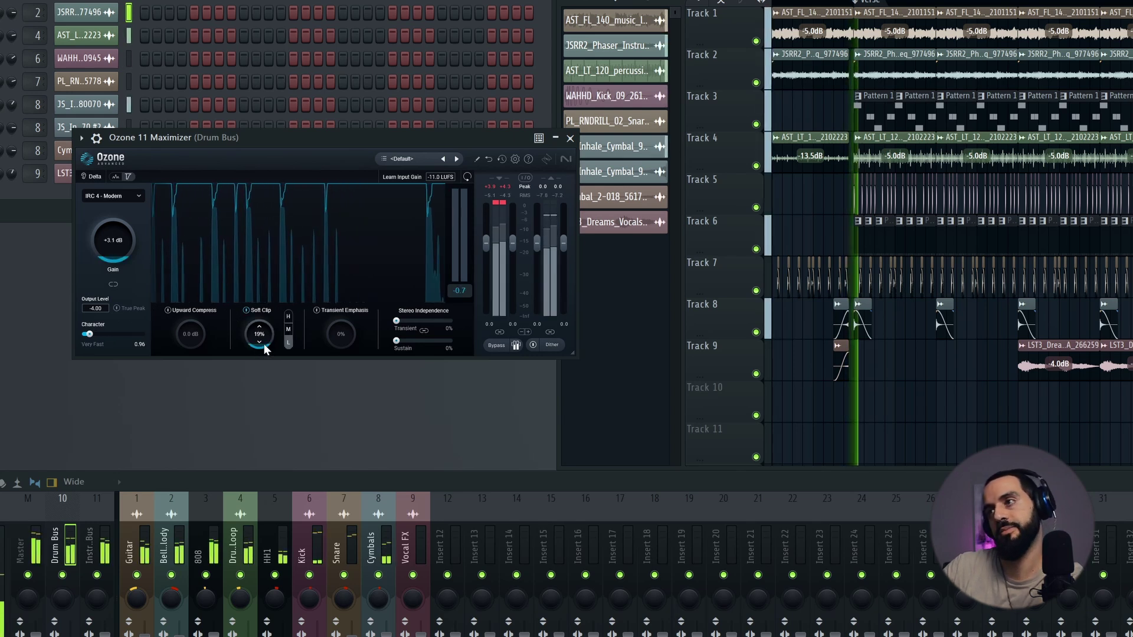
pyautogui.moveTo(265, 349); pyautogui.dragTo(264, 342)
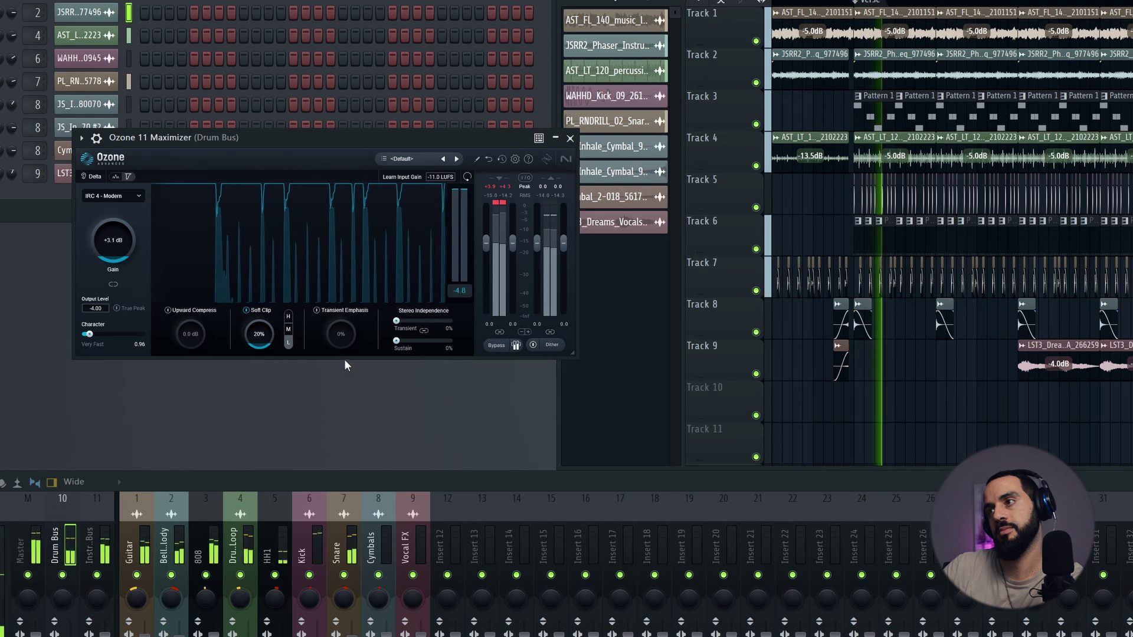
pyautogui.press('space')
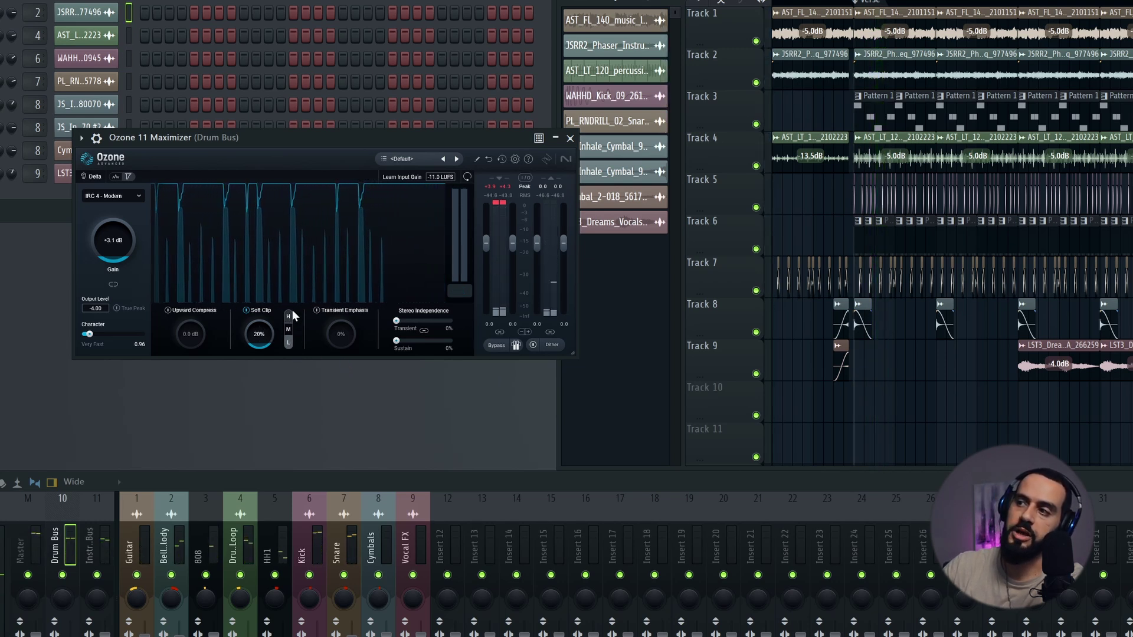
# Step: Try the Maximizer's Soft Clip in H mode at 100% while playing the beat
pyautogui.click(288, 316)
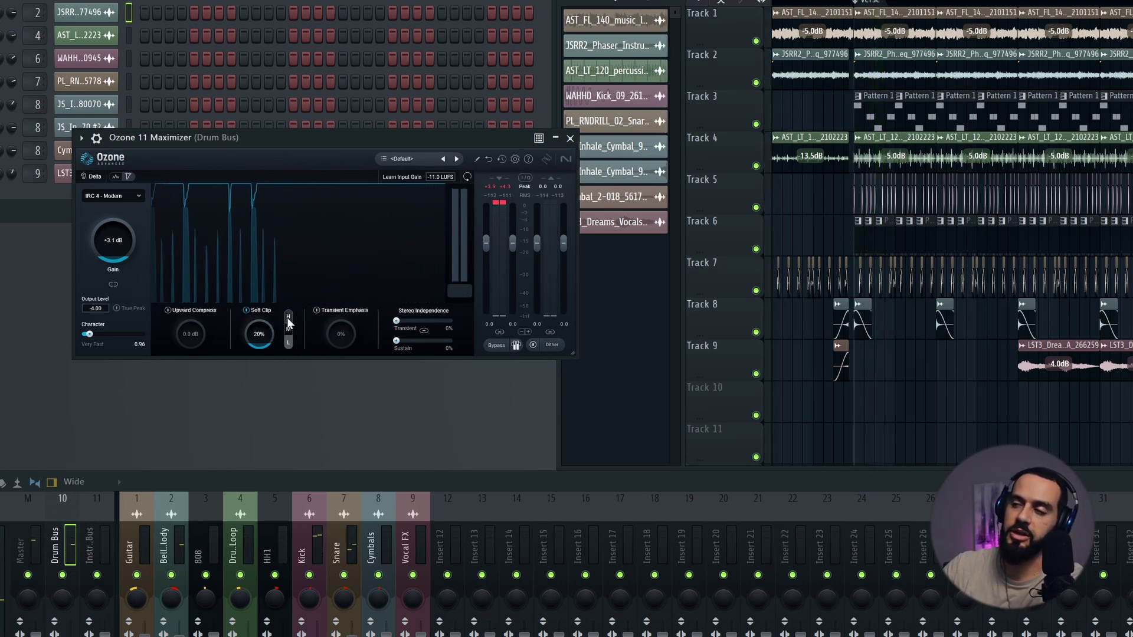
pyautogui.press('space')
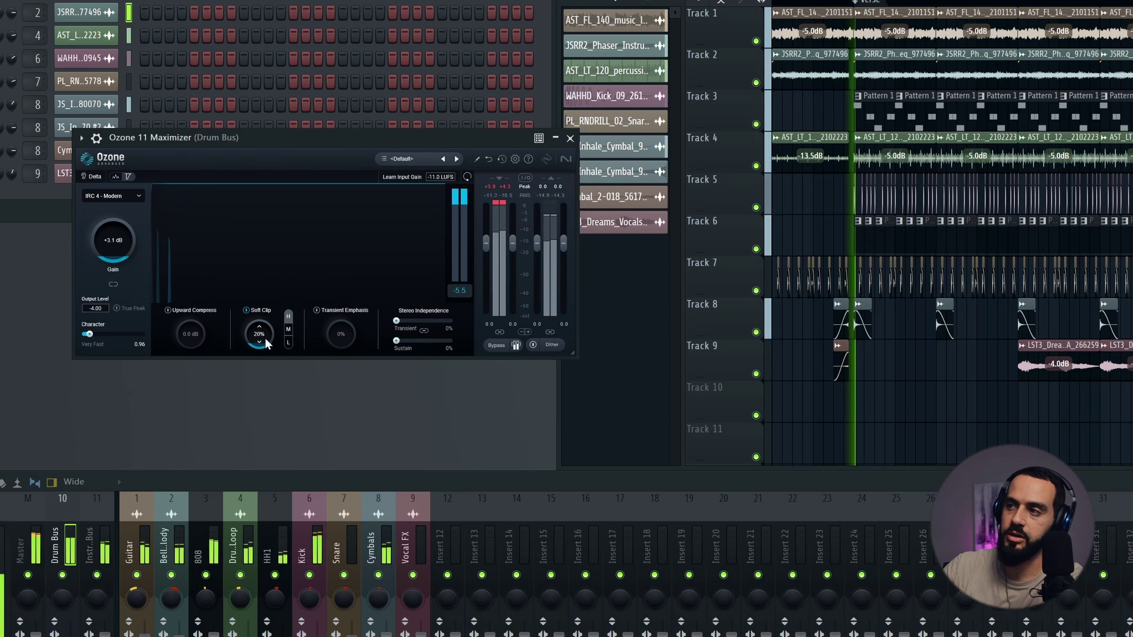
pyautogui.moveTo(264, 338); pyautogui.dragTo(281, 224)
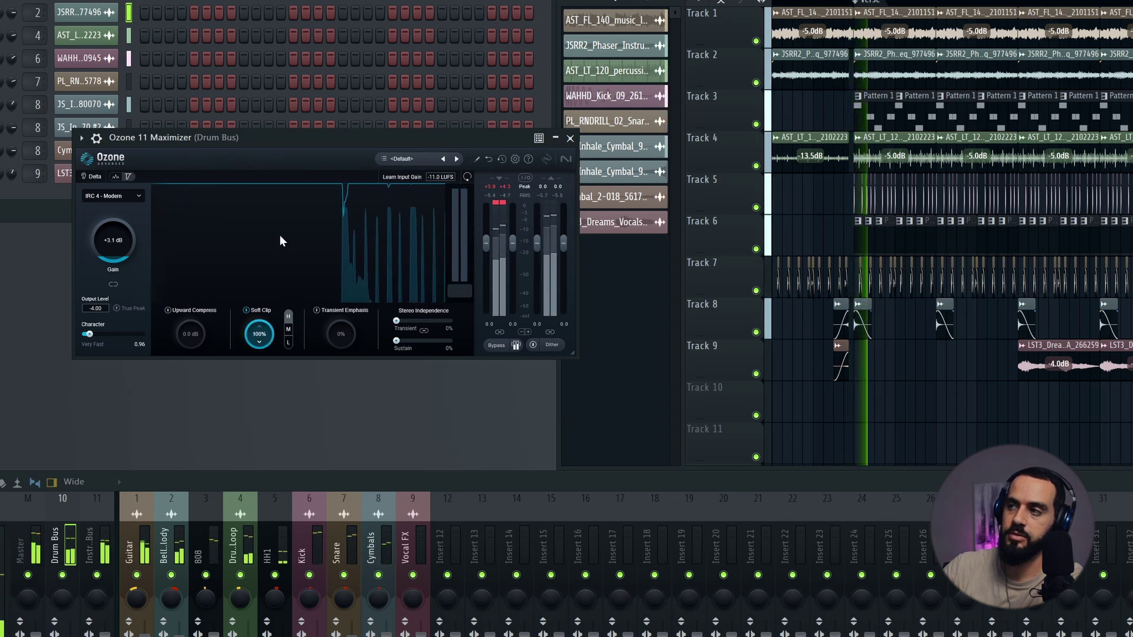
pyautogui.press('space')
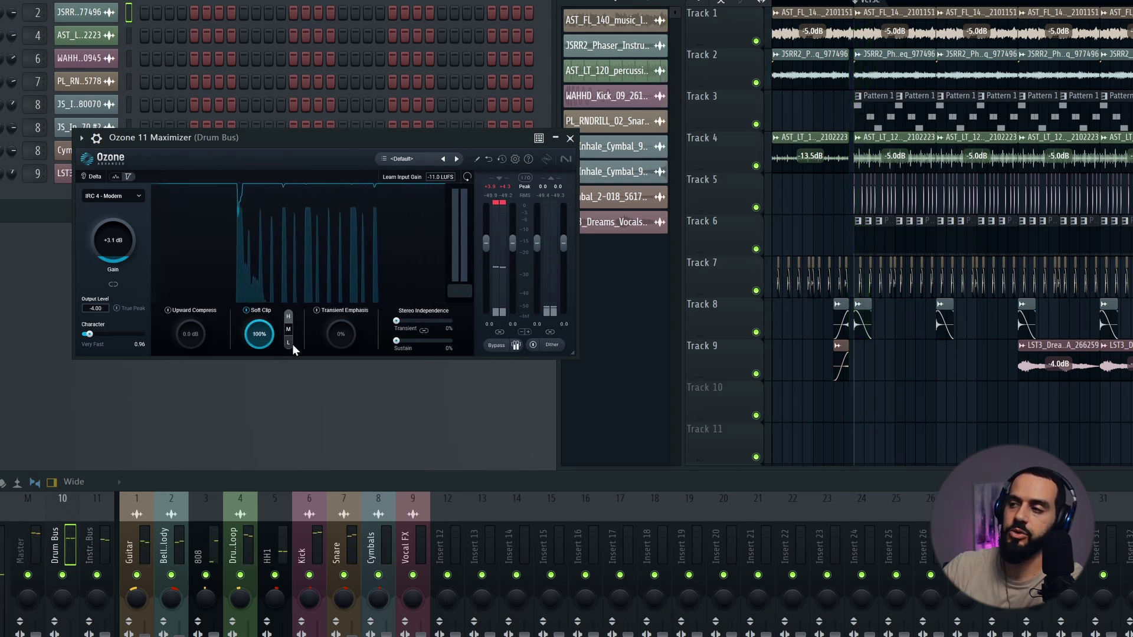
# Step: Set the Soft Clip to L mode, lower its amount to about 25%, and close the Maximizer after a playback check
pyautogui.click(288, 342)
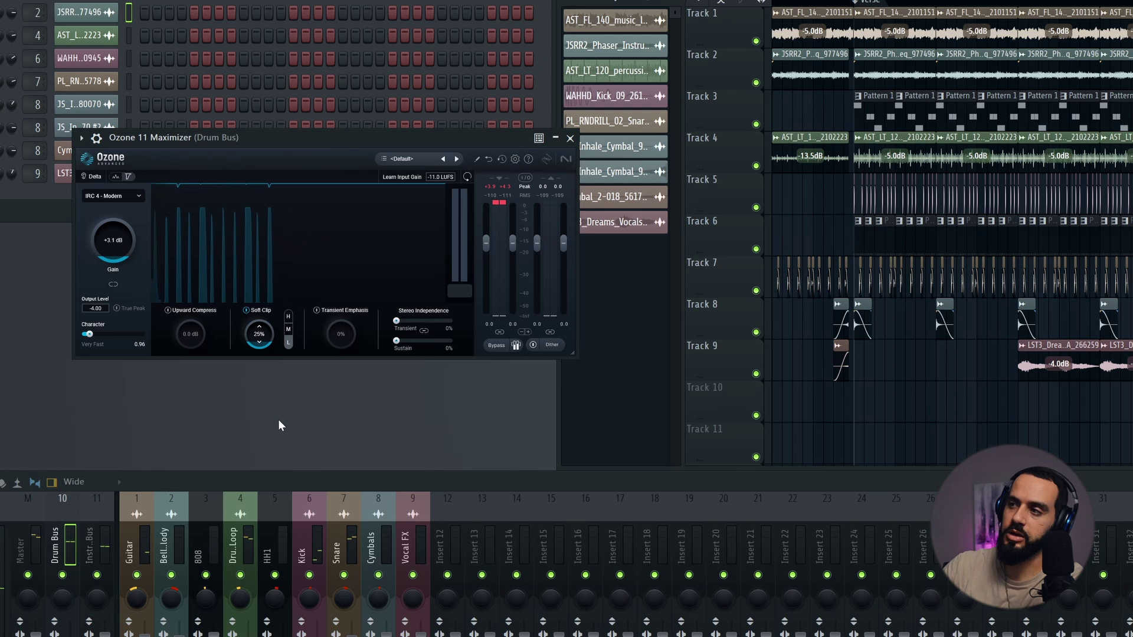
pyautogui.press('space')
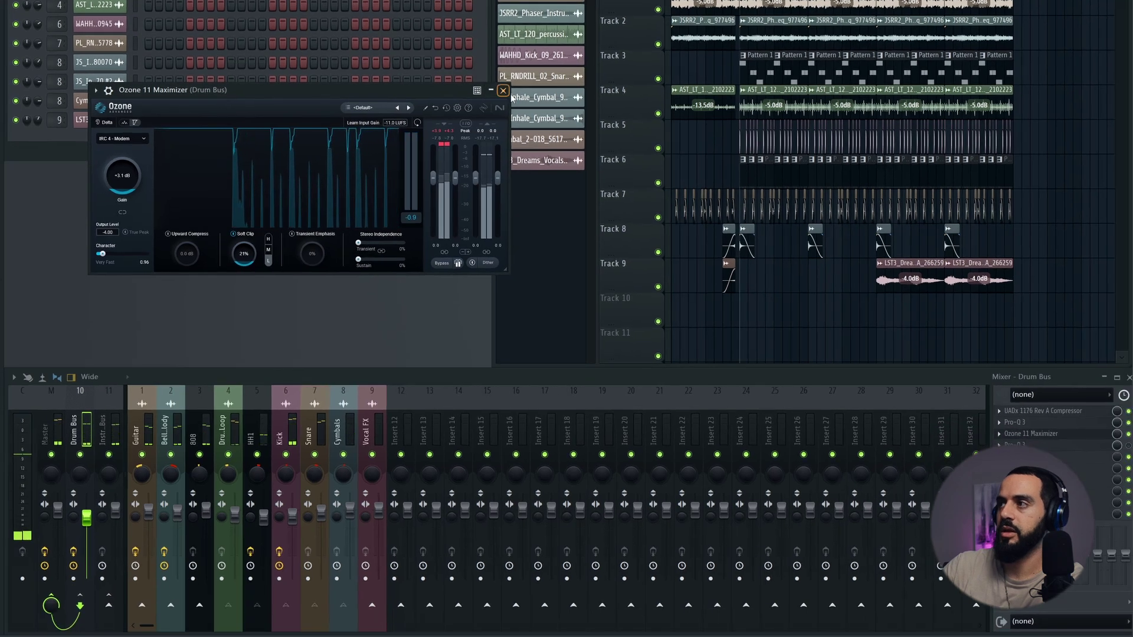
pyautogui.press('Escape')
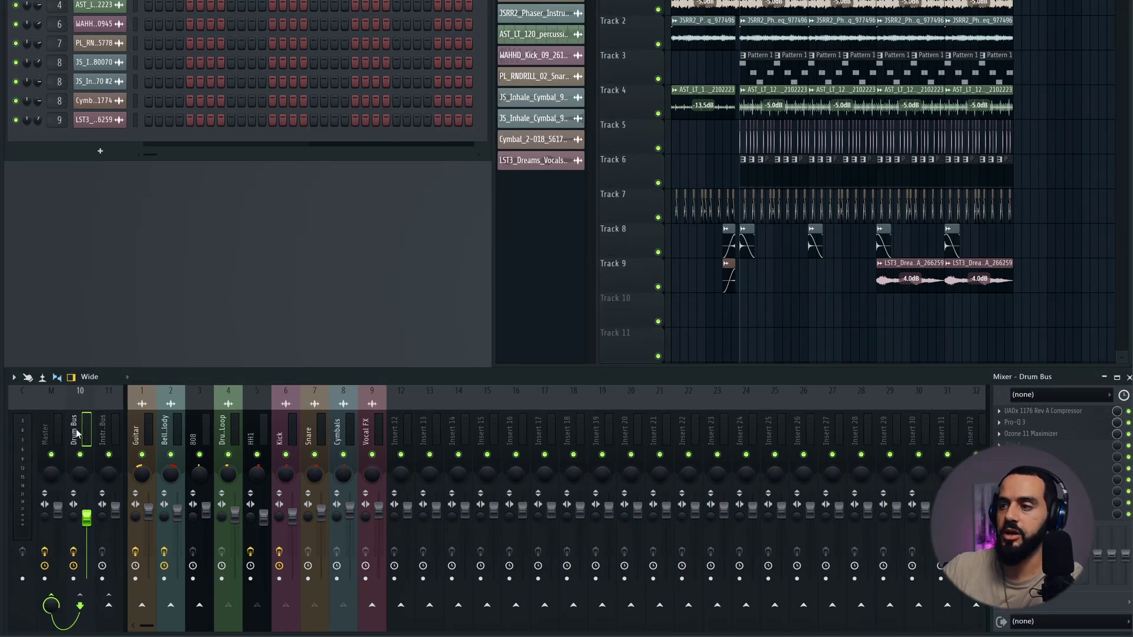
# Step: Sidechain the Kick mixer track to the 808 track
pyautogui.click(292, 431)
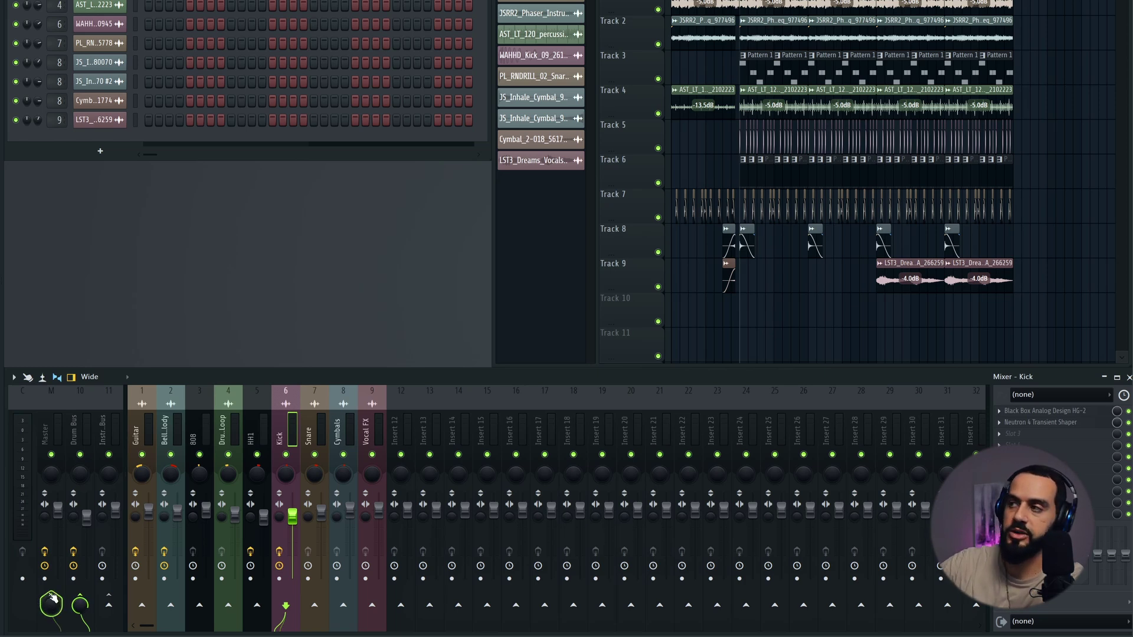
pyautogui.press('space')
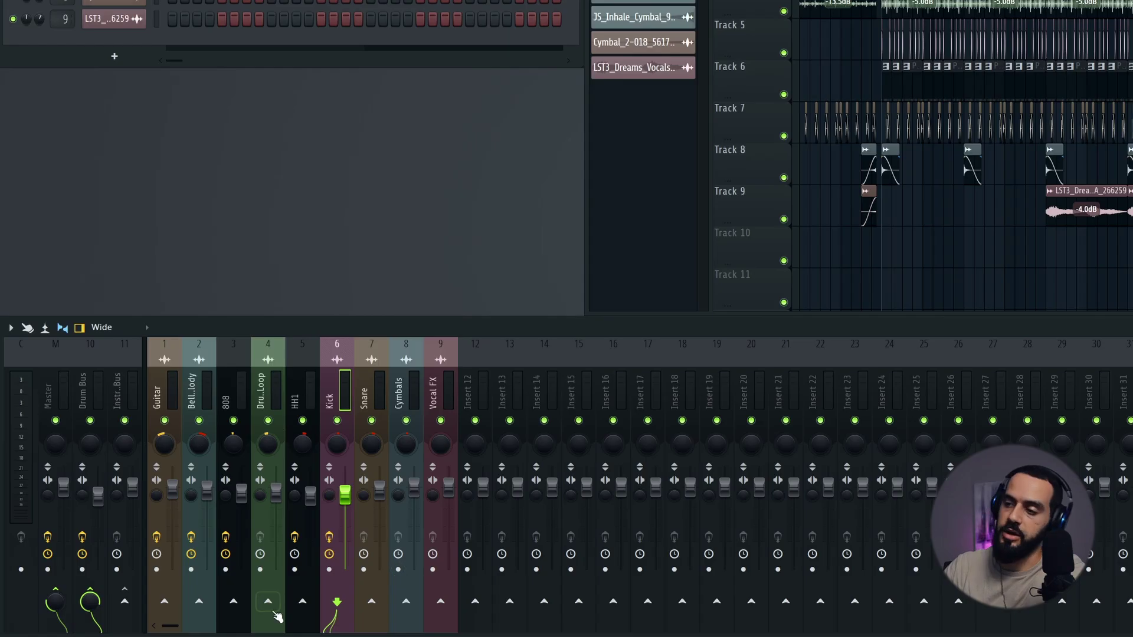
pyautogui.rightClick(244, 605)
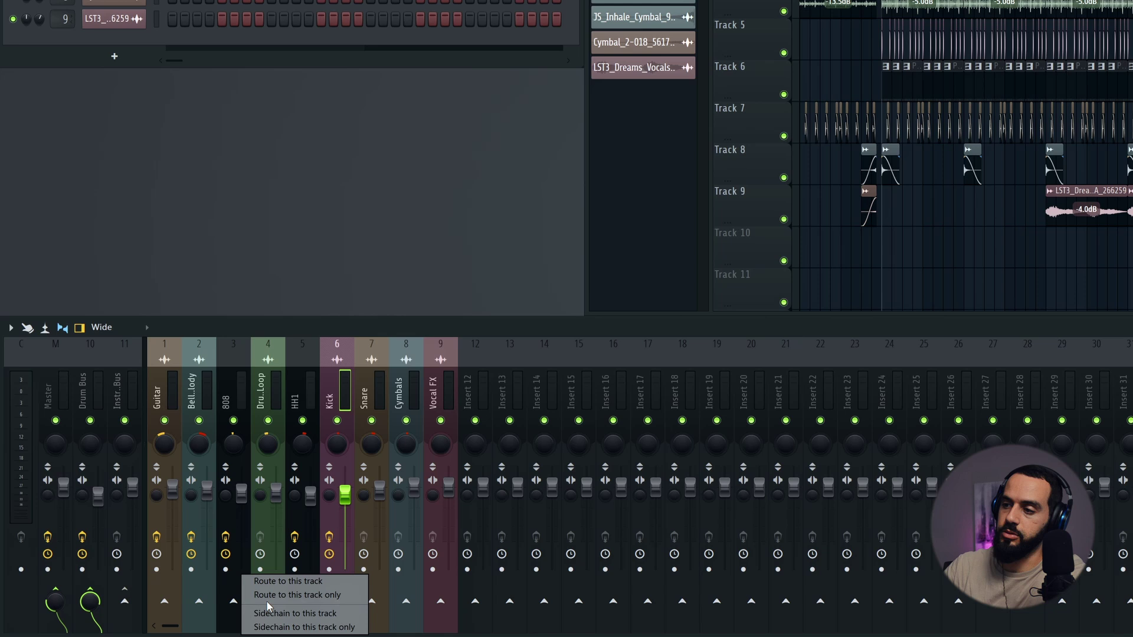
pyautogui.click(303, 617)
# Step: Assign input 1 as the Stereo Side Chain in the processing settings of the 808's Pro-Q 3
pyautogui.click(242, 394)
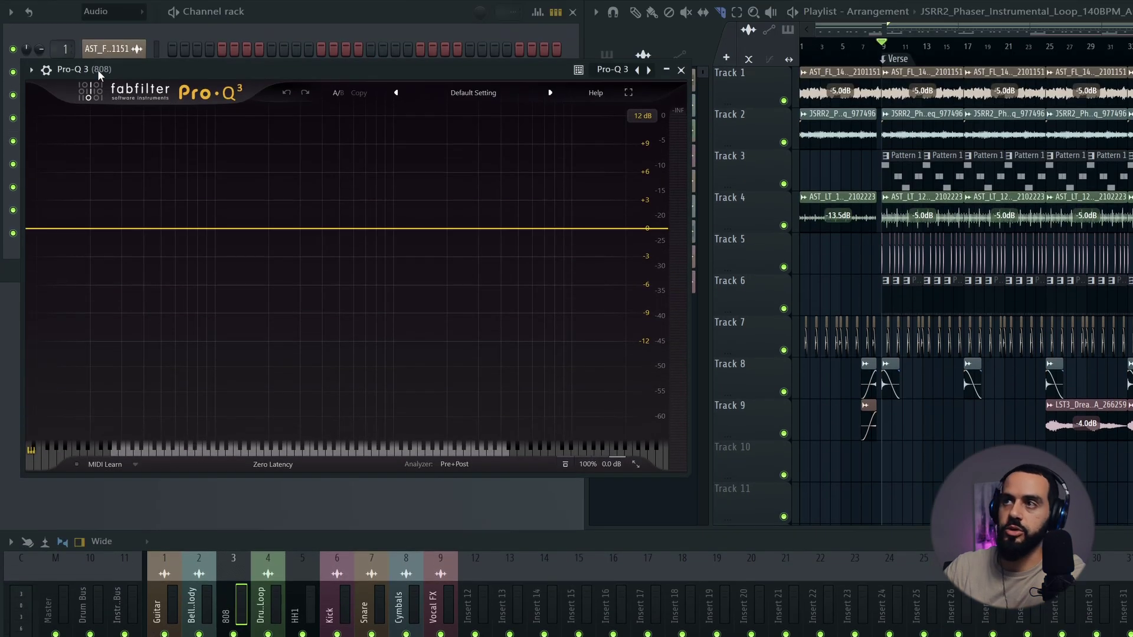
pyautogui.click(47, 69)
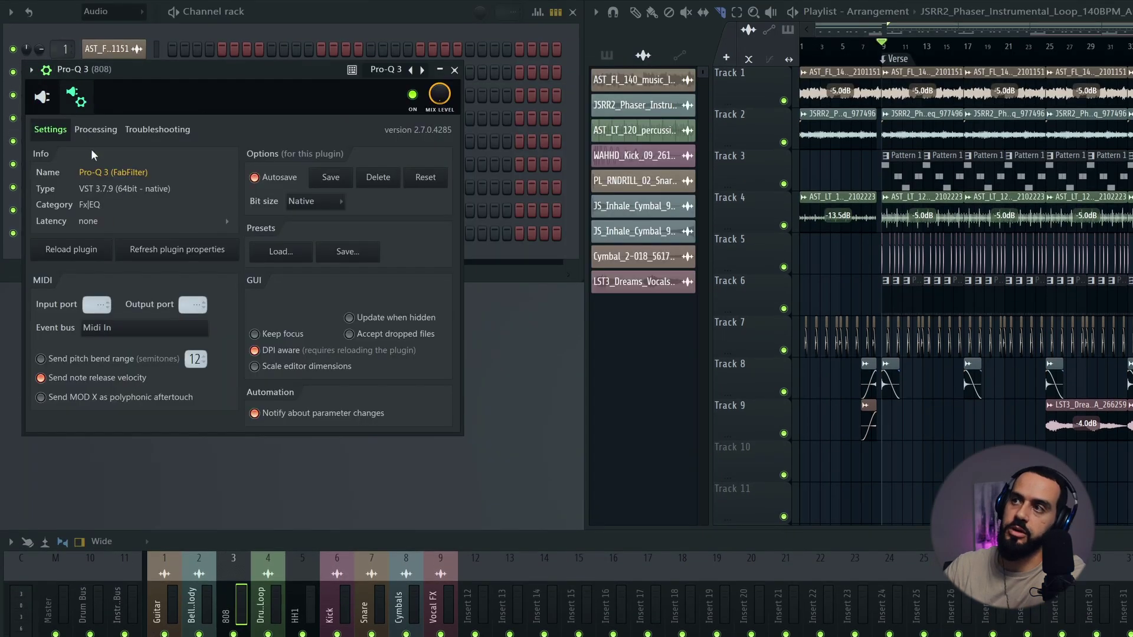
pyautogui.click(95, 129)
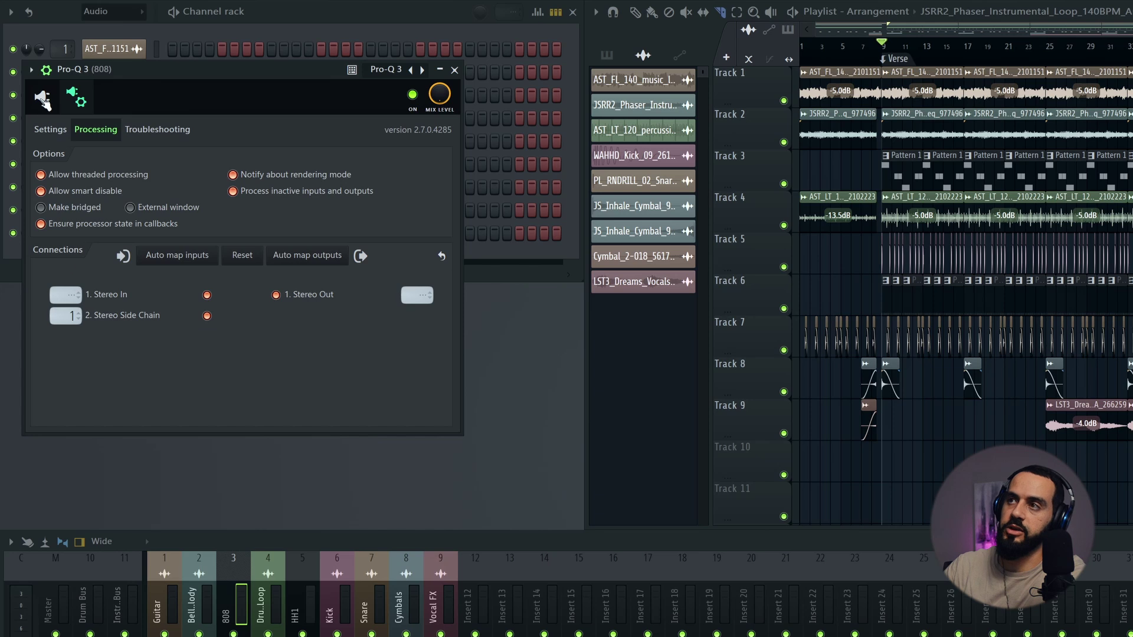
pyautogui.click(43, 98)
# Step: Add a low shelf of about -0.28 dB at 155 Hz to the 808's Pro-Q 3 with a slight dynamic reduction
pyautogui.click(200, 264)
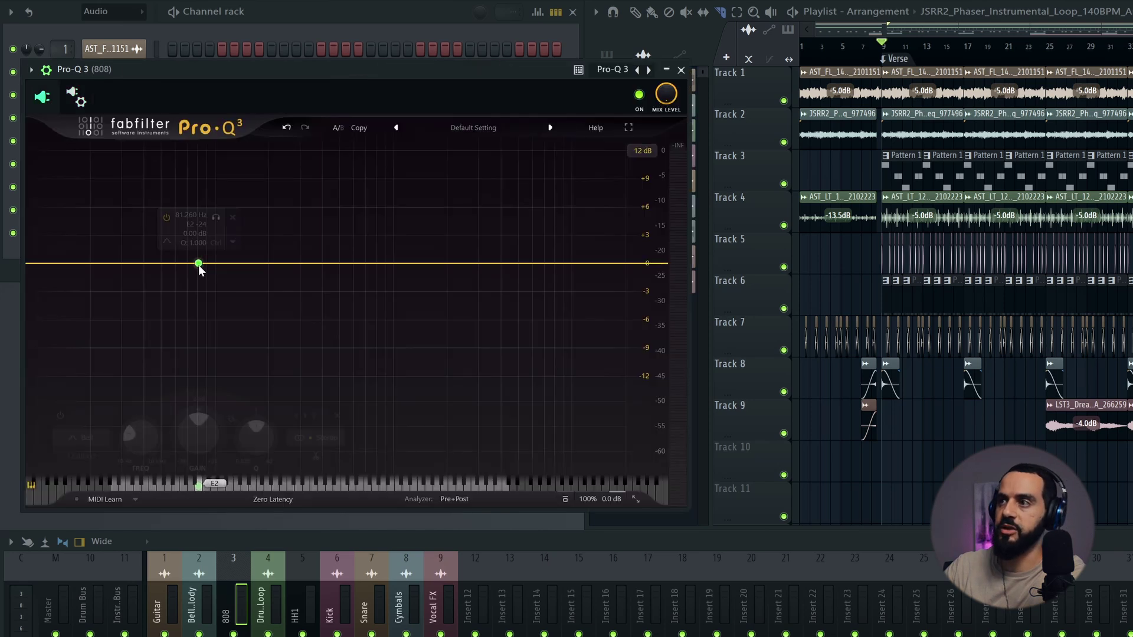
pyautogui.moveTo(198, 263); pyautogui.dragTo(248, 265)
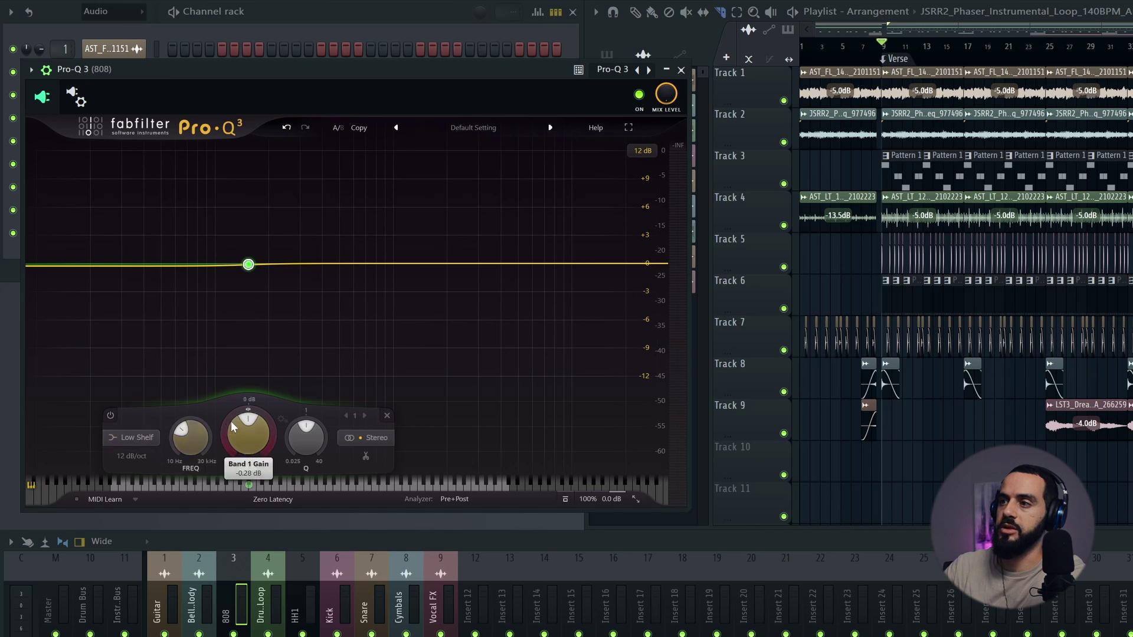
pyautogui.moveTo(239, 417); pyautogui.dragTo(241, 435)
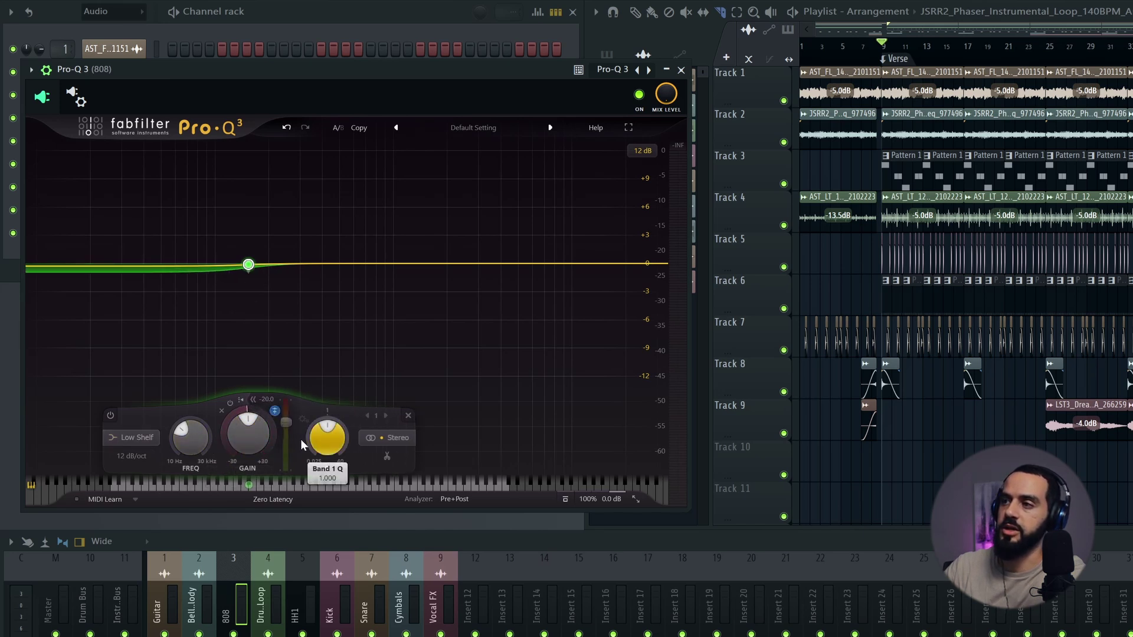
# Step: Deepen the 808 low shelf's dynamic range to about -3.3 dB and fine-tune it while playing the beat
pyautogui.moveTo(249, 267)
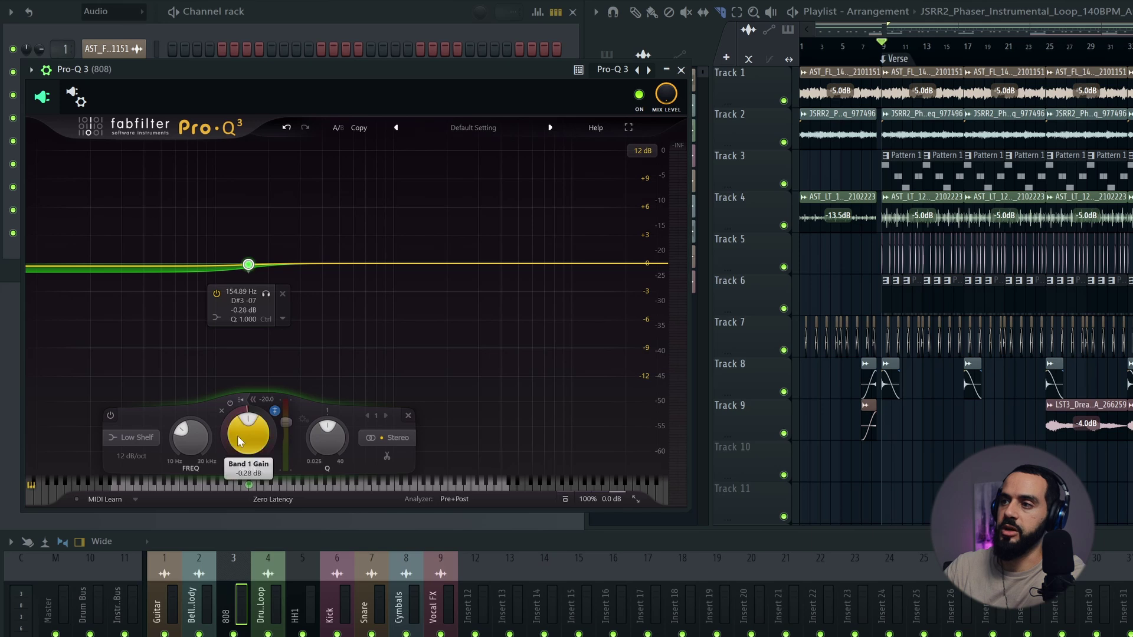
pyautogui.moveTo(243, 428)
pyautogui.mouseDown()
pyautogui.moveTo(205, 481)
pyautogui.moveTo(213, 468)
pyautogui.mouseUp()
pyautogui.press('space')
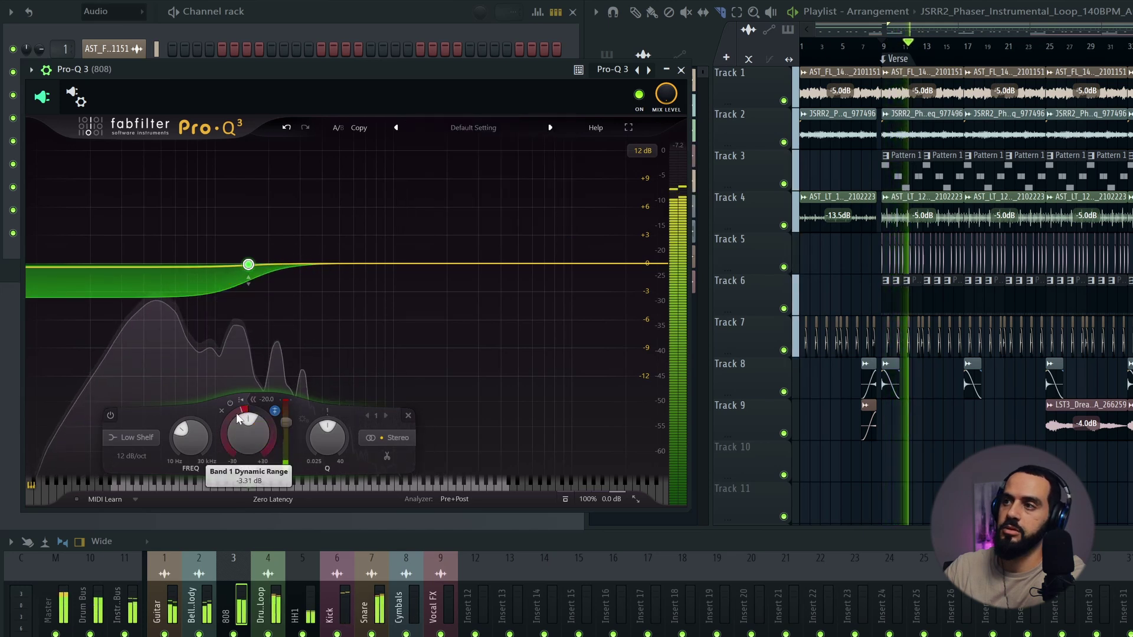
pyautogui.moveTo(236, 413); pyautogui.dragTo(230, 424)
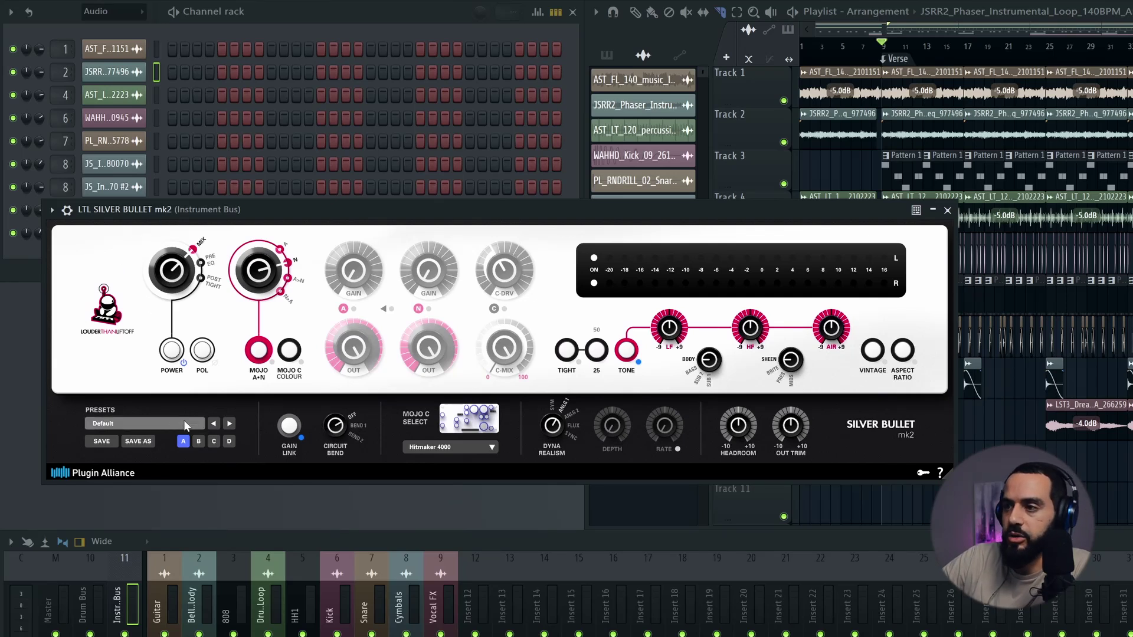
# Step: Audition presets in the Instrument Bus Silver Bullet mk2 during playback, keep DR - Analog Master Buss, and switch the Tight filter to 50
pyautogui.click(185, 423)
pyautogui.moveTo(152, 561)
pyautogui.moveTo(278, 379)
pyautogui.click(461, 383)
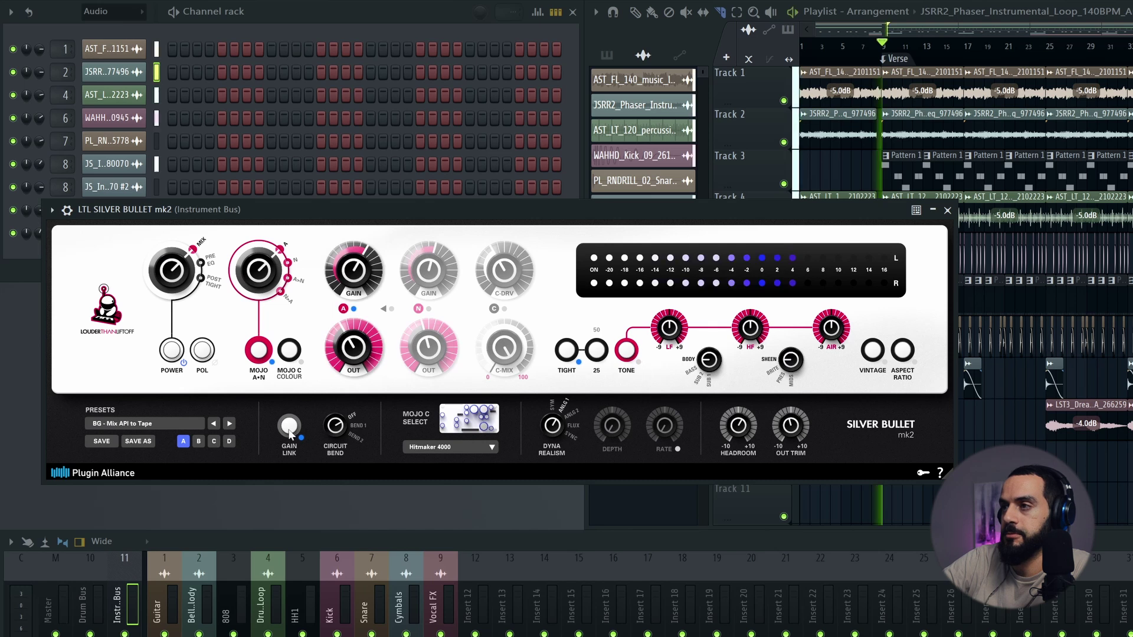
pyautogui.click(230, 423)
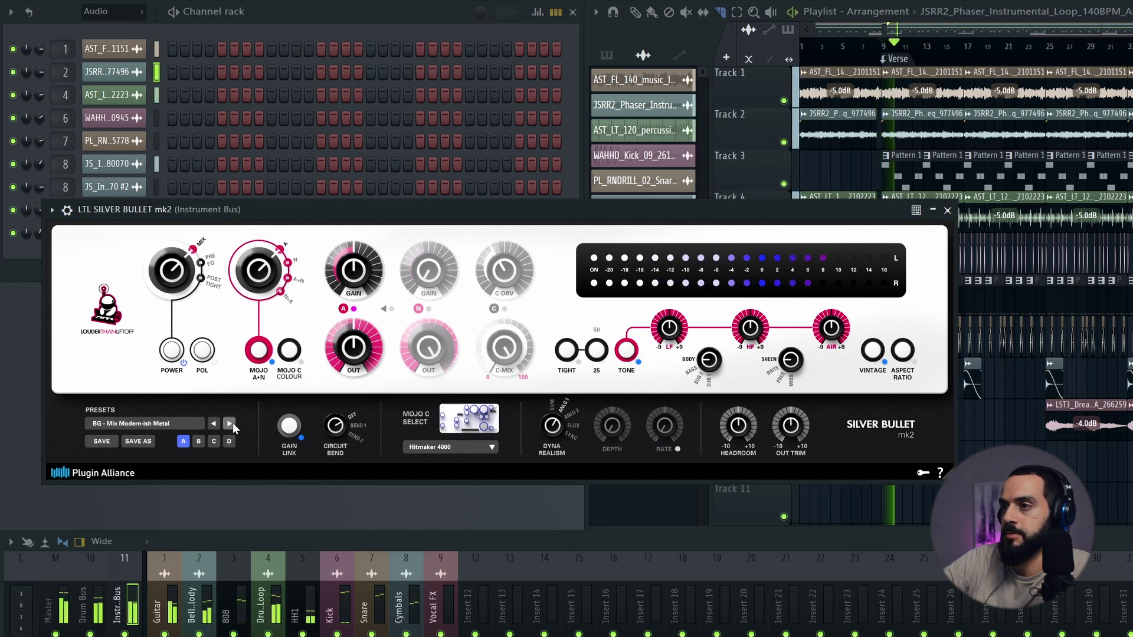
pyautogui.click(230, 424)
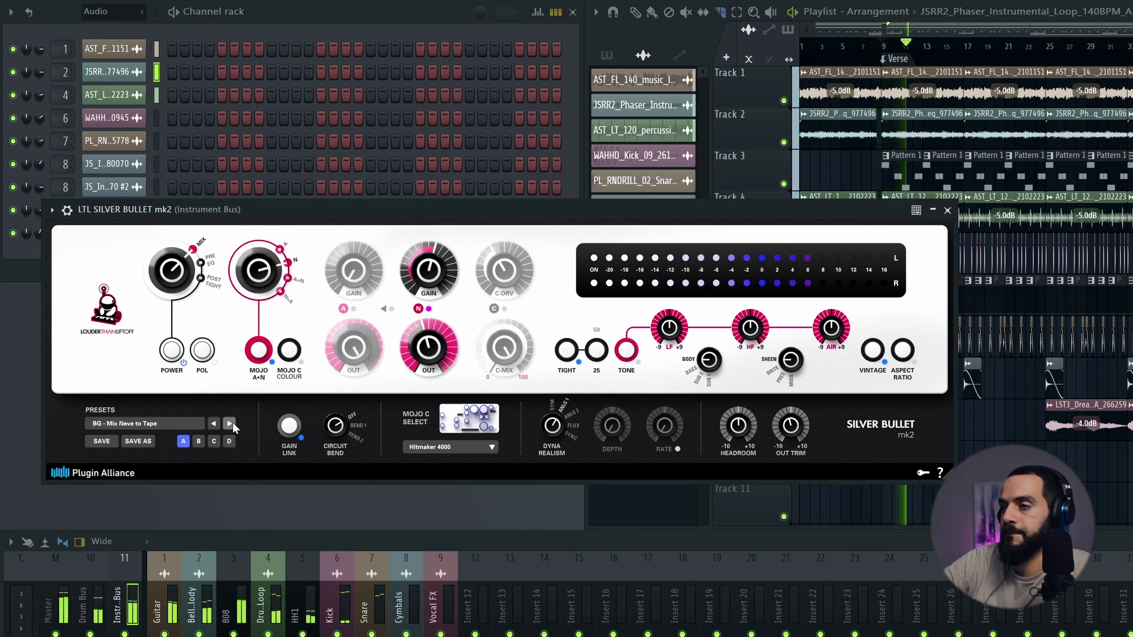
pyautogui.click(230, 423)
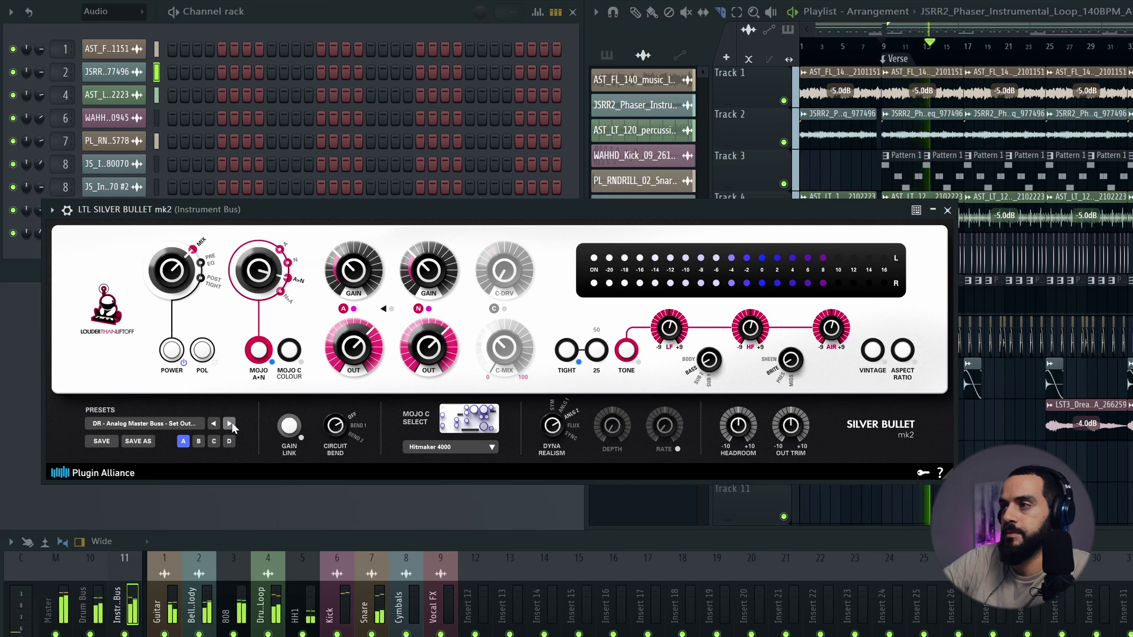
pyautogui.click(596, 350)
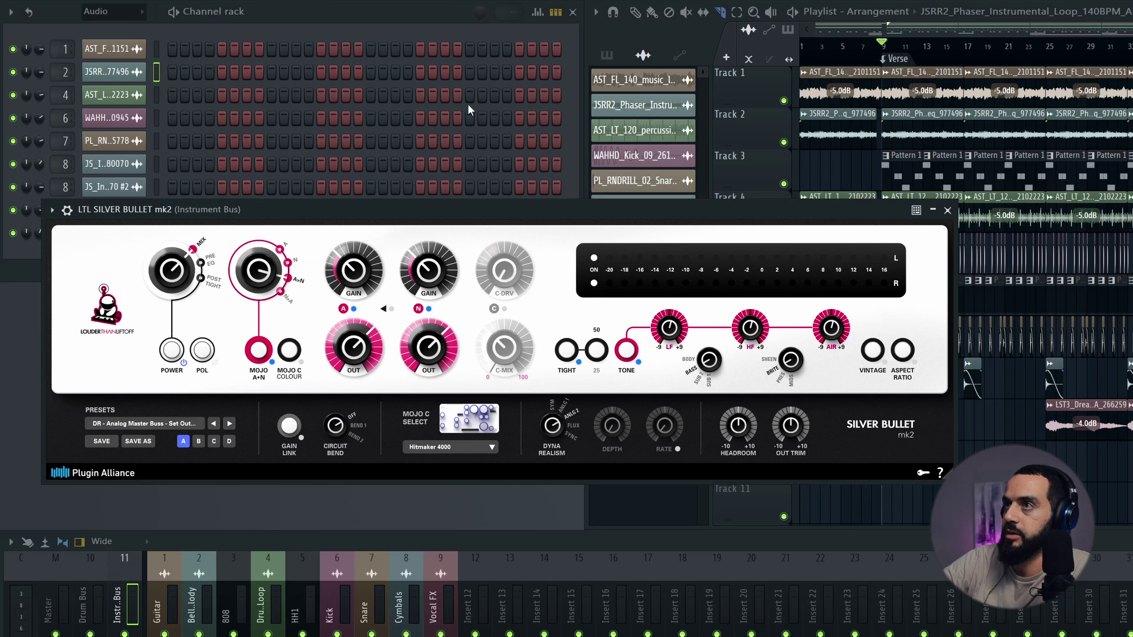
pyautogui.press('space')
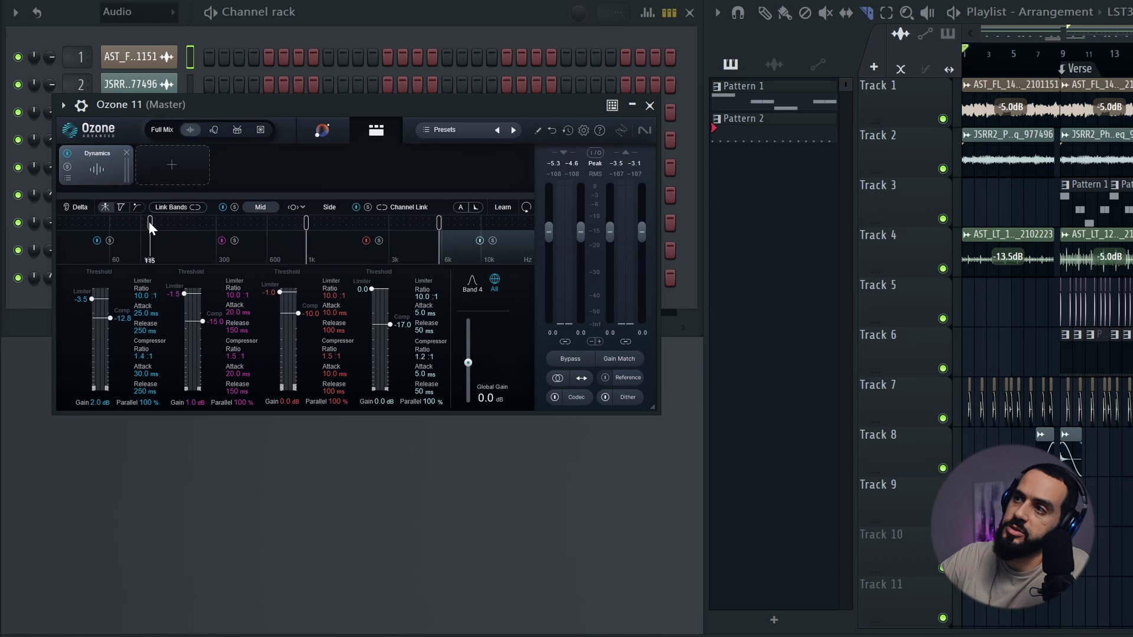
# Step: Adjust the lowest crossover of the master's Ozone 11 Dynamics to about 115 Hz and audition the multiband compression on the beat
pyautogui.moveTo(147, 225); pyautogui.dragTo(148, 225)
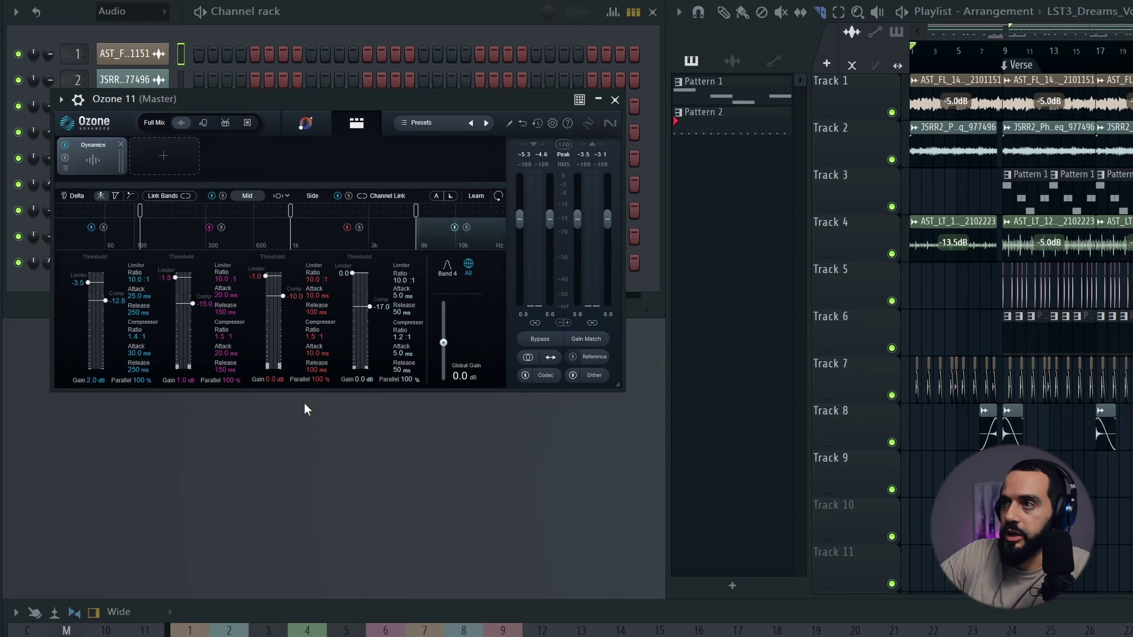
pyautogui.press('space')
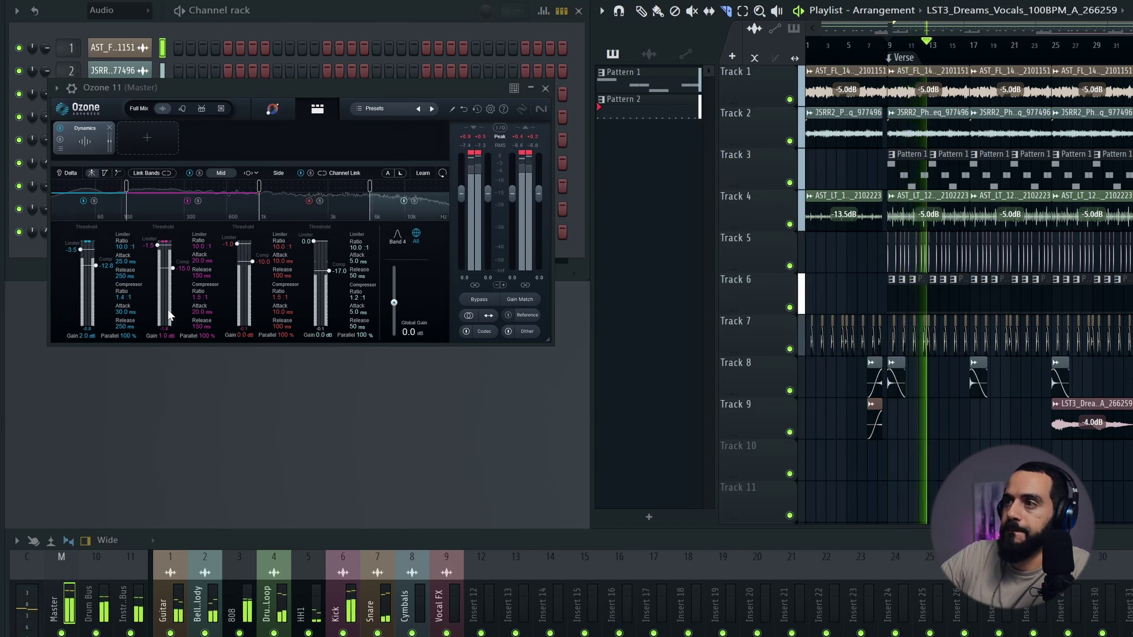
pyautogui.press('space')
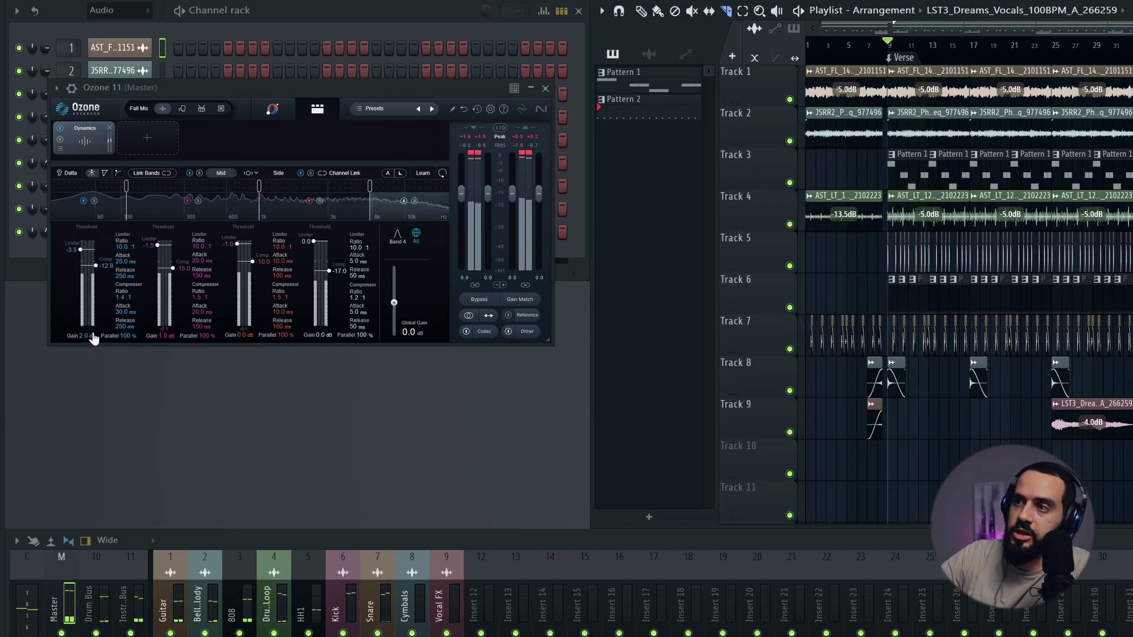
pyautogui.press('space')
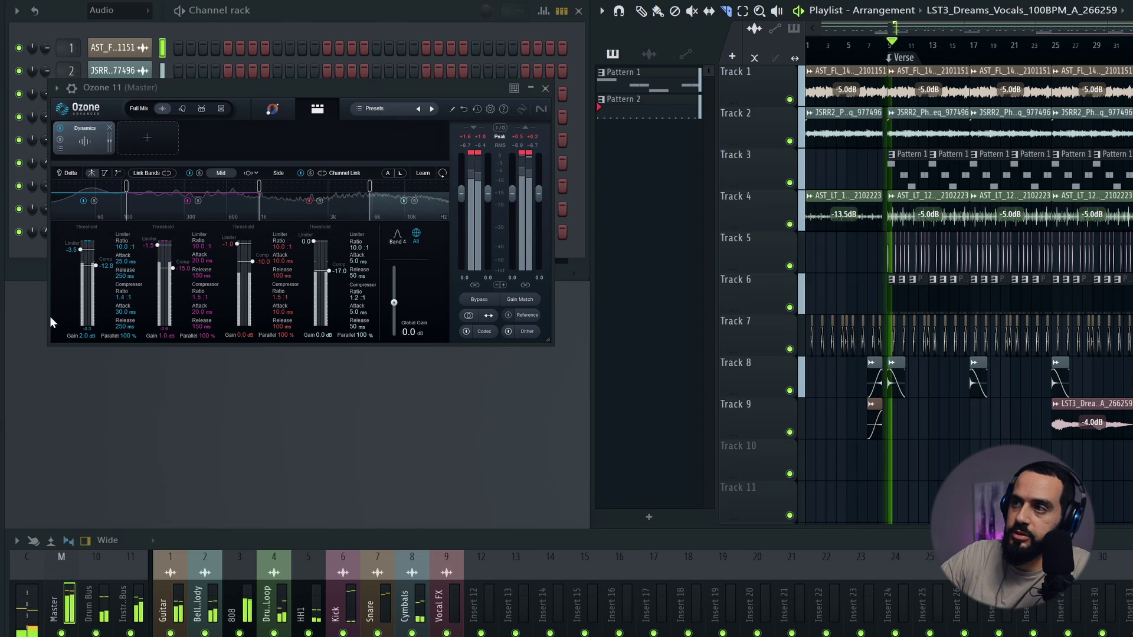
pyautogui.press('space')
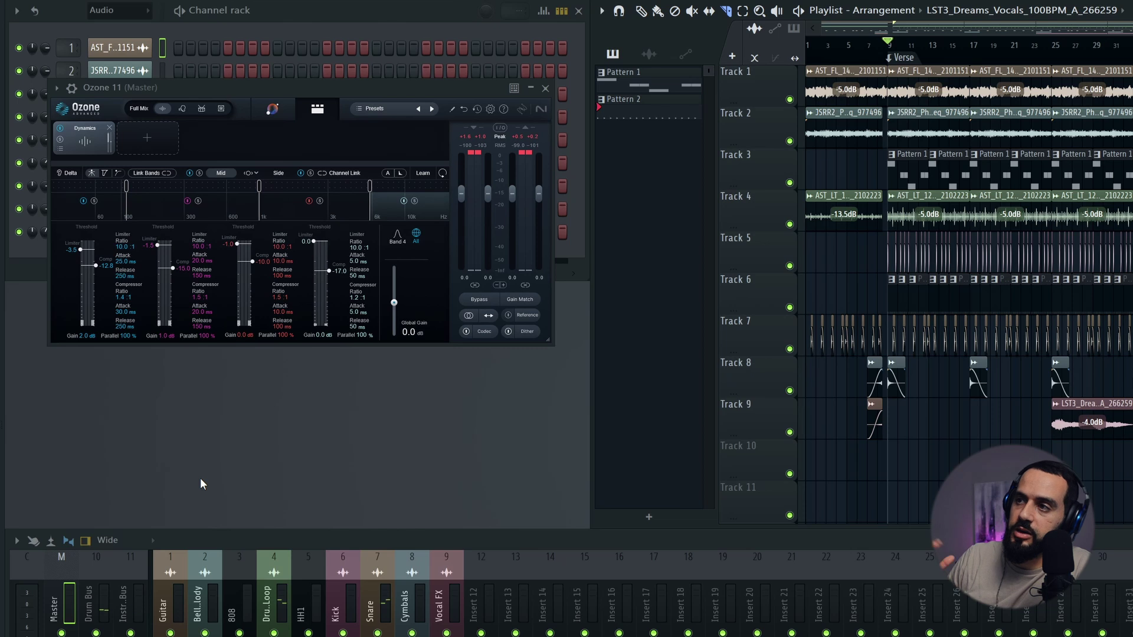
# Step: Add a Maximizer module after Dynamics in the master's Ozone 11 and set its limiting mode to IRC 4 - Modern
pyautogui.click(156, 145)
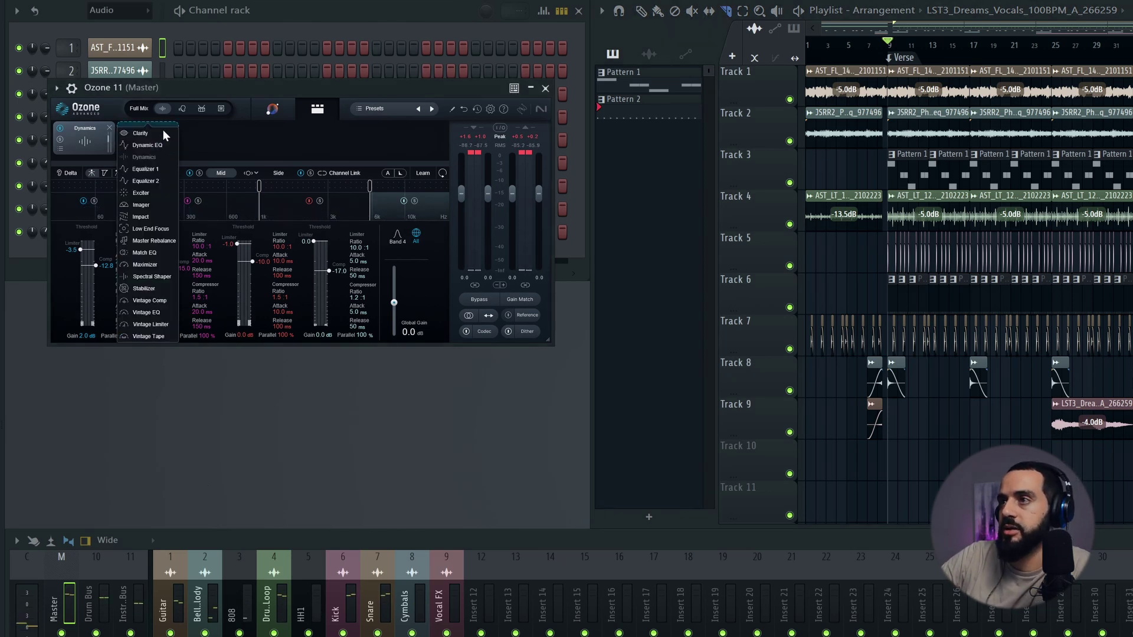
pyautogui.click(151, 239)
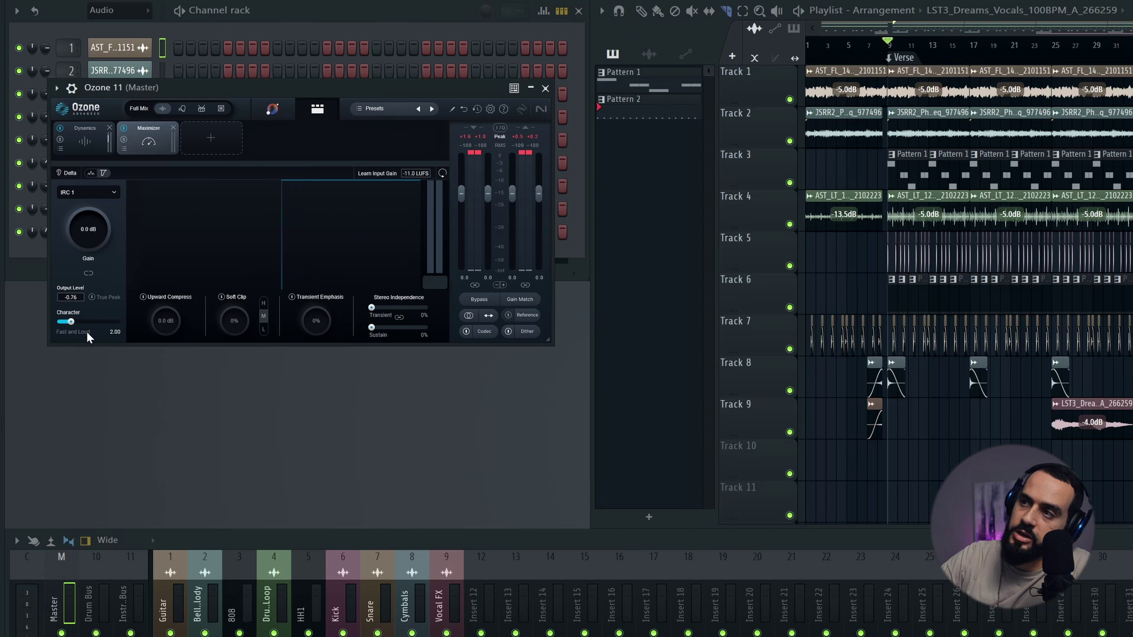
pyautogui.click(106, 192)
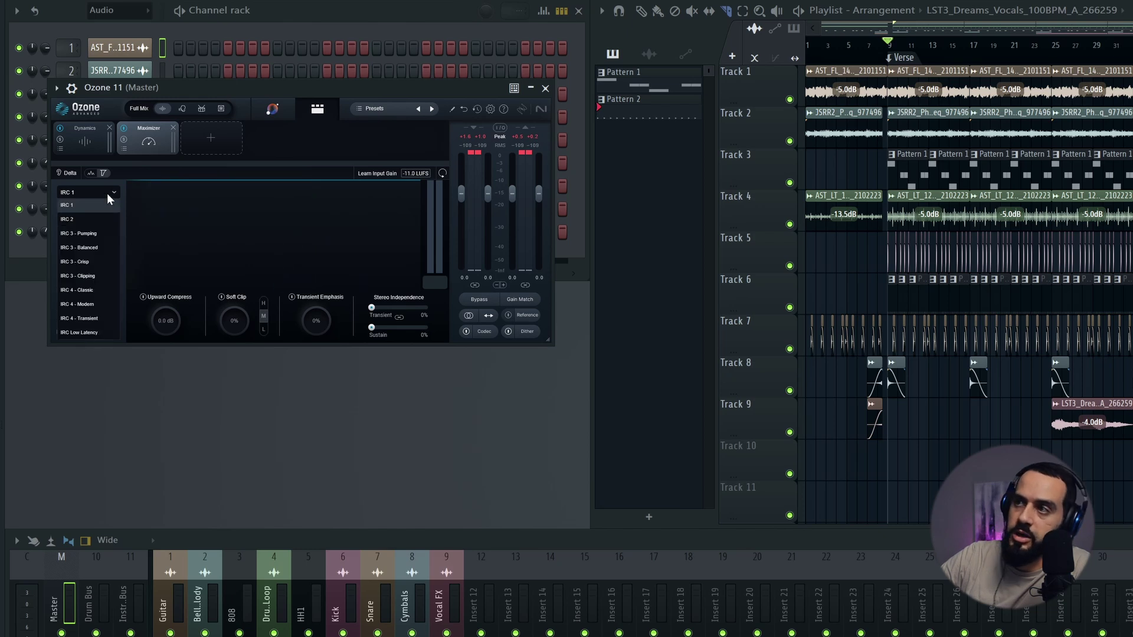
pyautogui.click(91, 304)
# Step: While playing the beat, raise the Maximizer's gain to +1.9 dB and its Soft Clip to 15% with the L option
pyautogui.press('space')
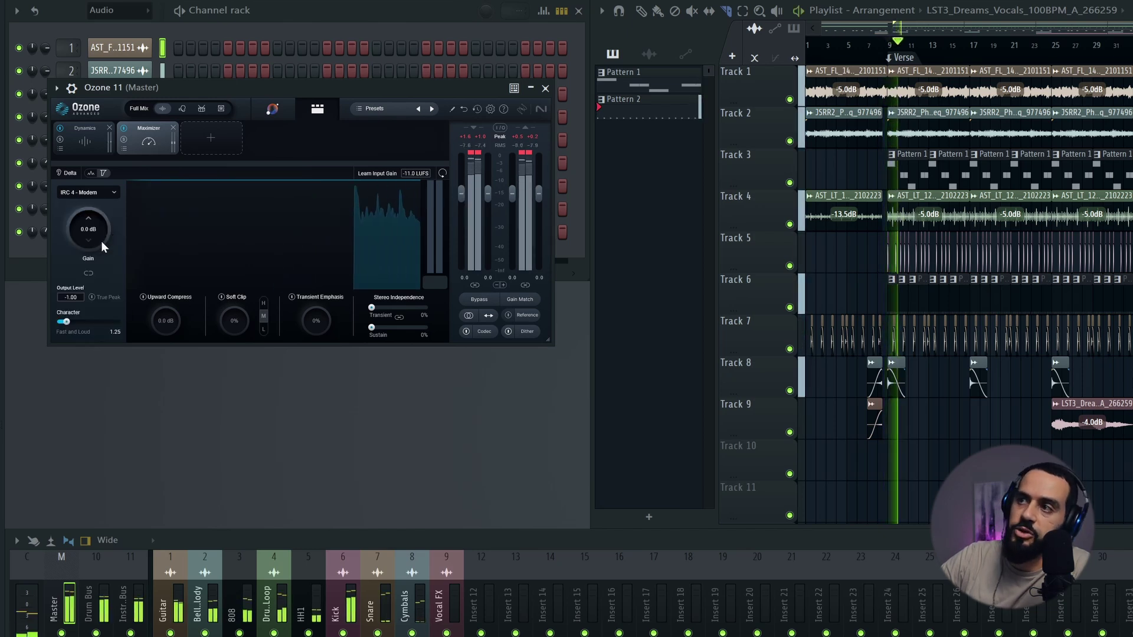
pyautogui.moveTo(101, 239); pyautogui.dragTo(108, 230)
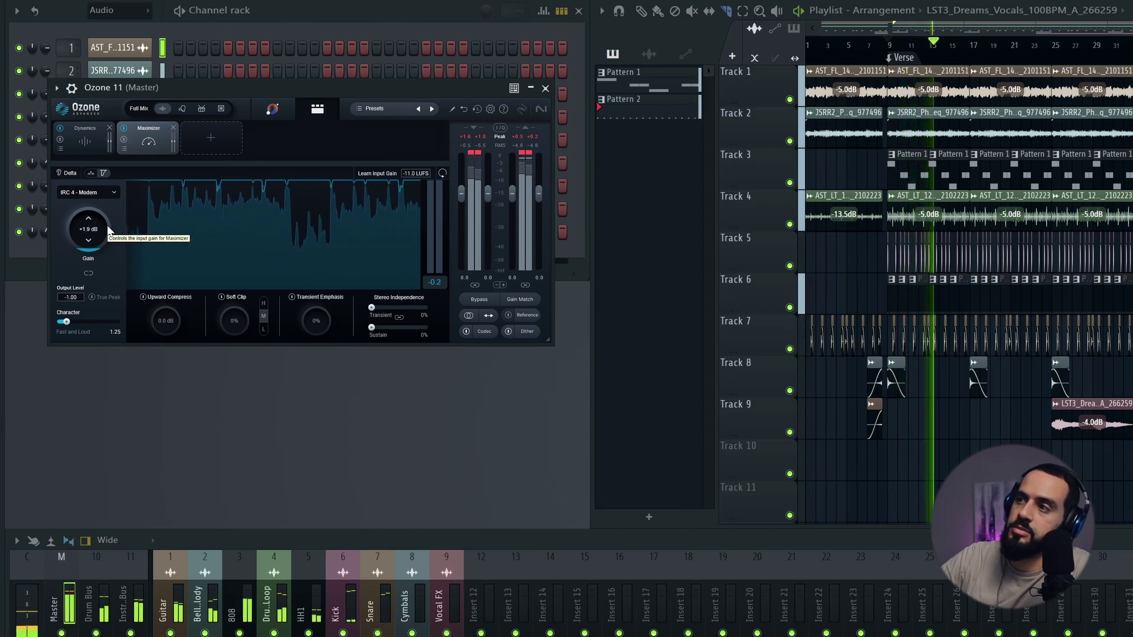
pyautogui.moveTo(242, 320); pyautogui.dragTo(245, 304)
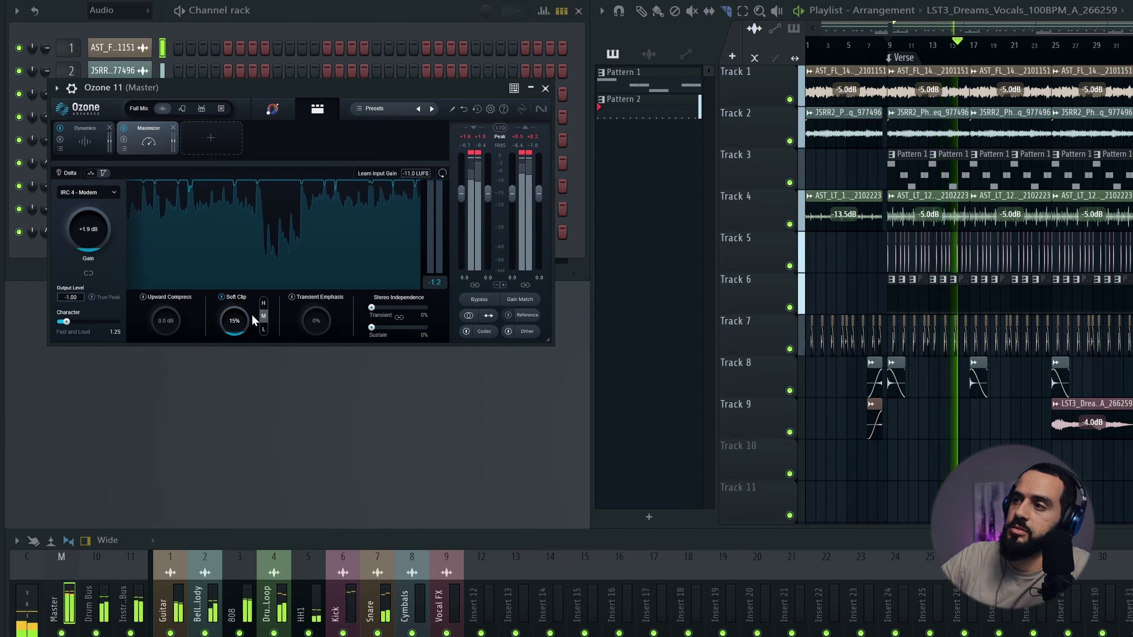
pyautogui.click(264, 329)
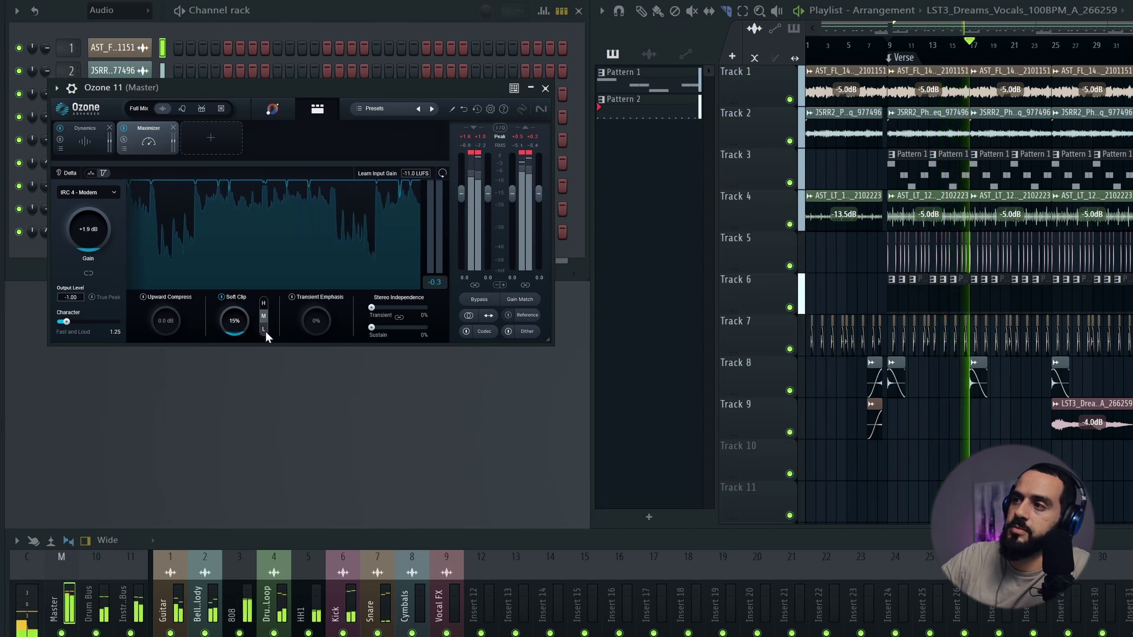
pyautogui.scroll(1, 98, 244)
pyautogui.press('space')
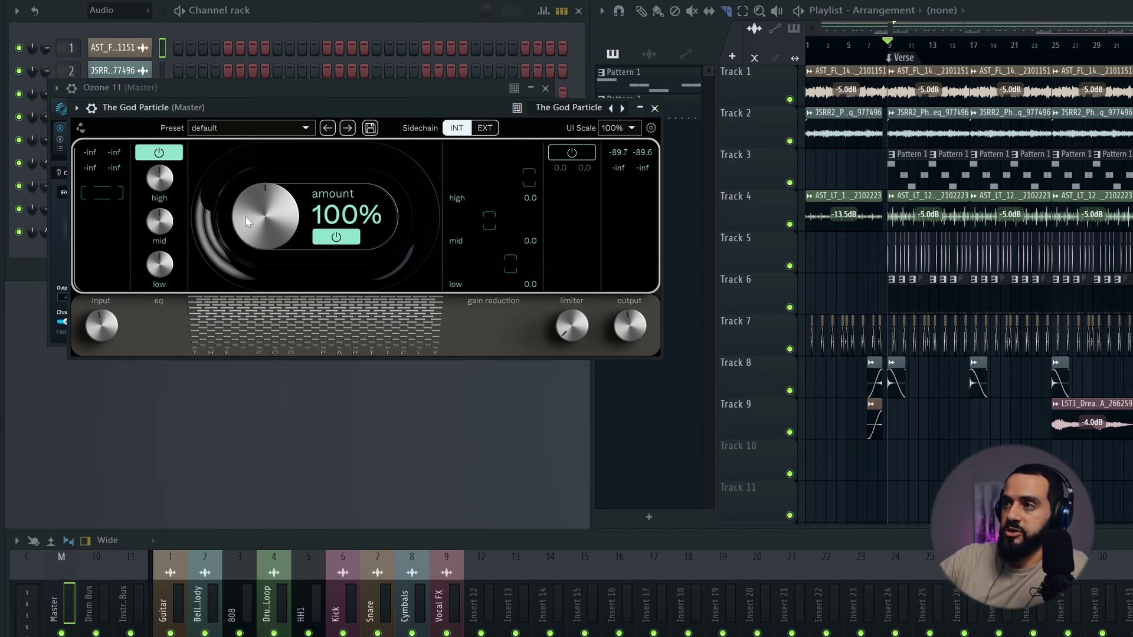
# Step: Set The God Particle's amount on the master to 133%, comparing the processed and bypassed sound during playback
pyautogui.press('space')
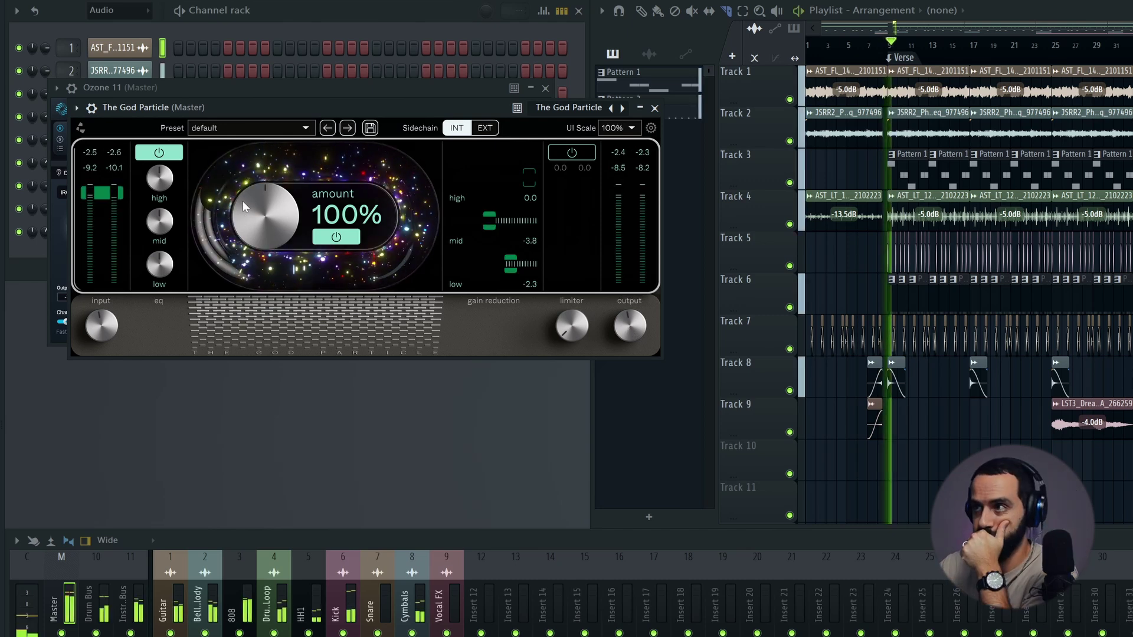
pyautogui.moveTo(243, 201); pyautogui.dragTo(264, 243)
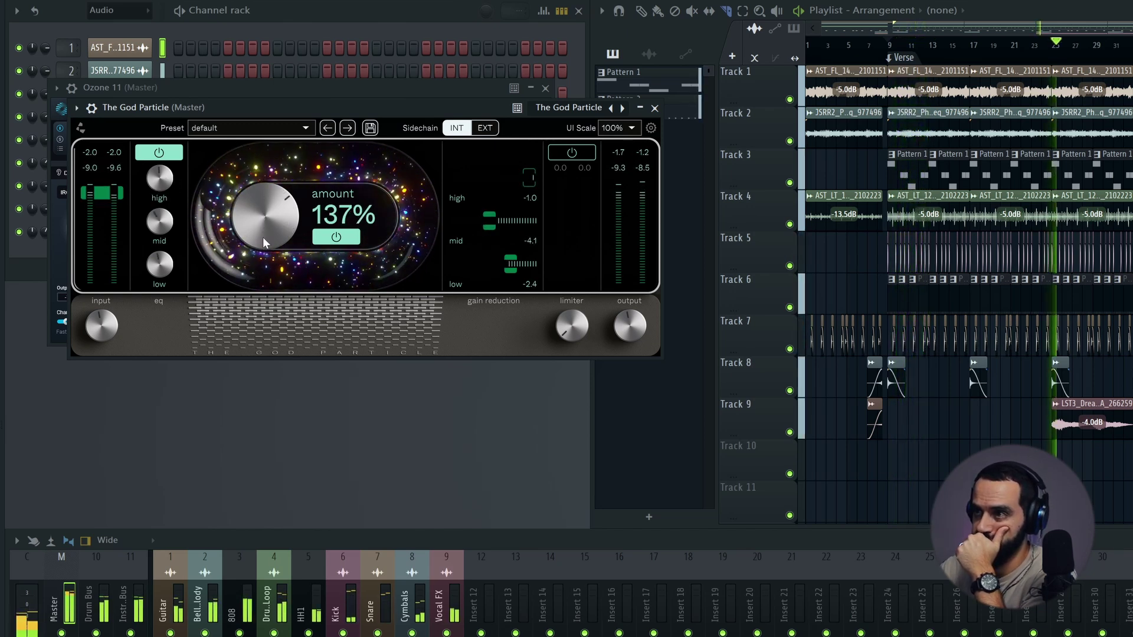
pyautogui.click(336, 237)
pyautogui.click(321, 237)
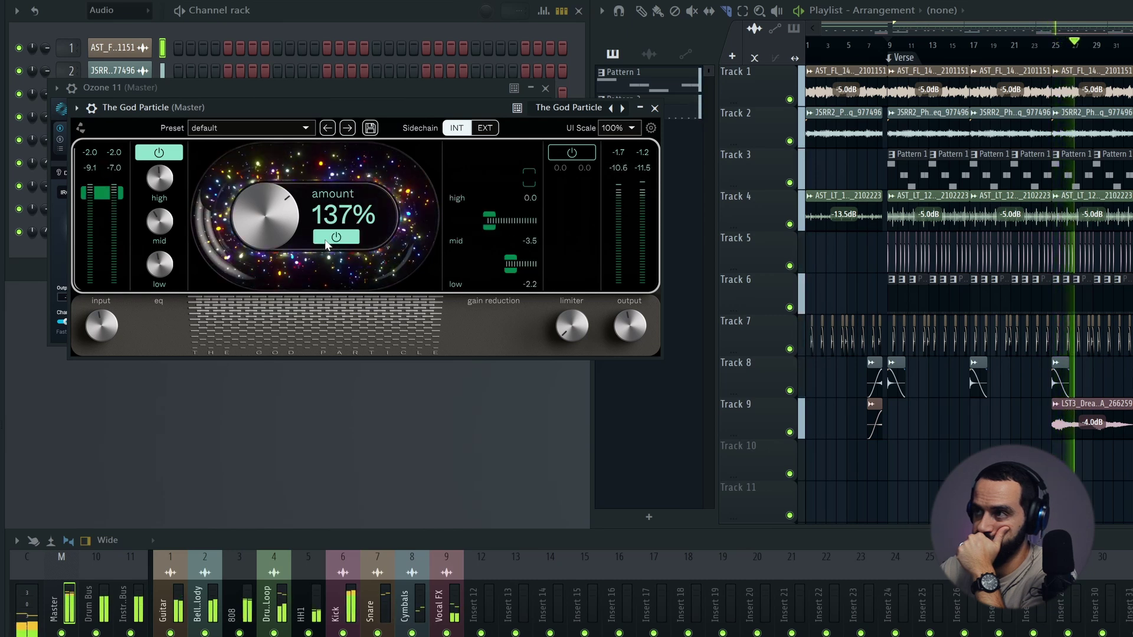
pyautogui.moveTo(265, 222); pyautogui.dragTo(265, 224)
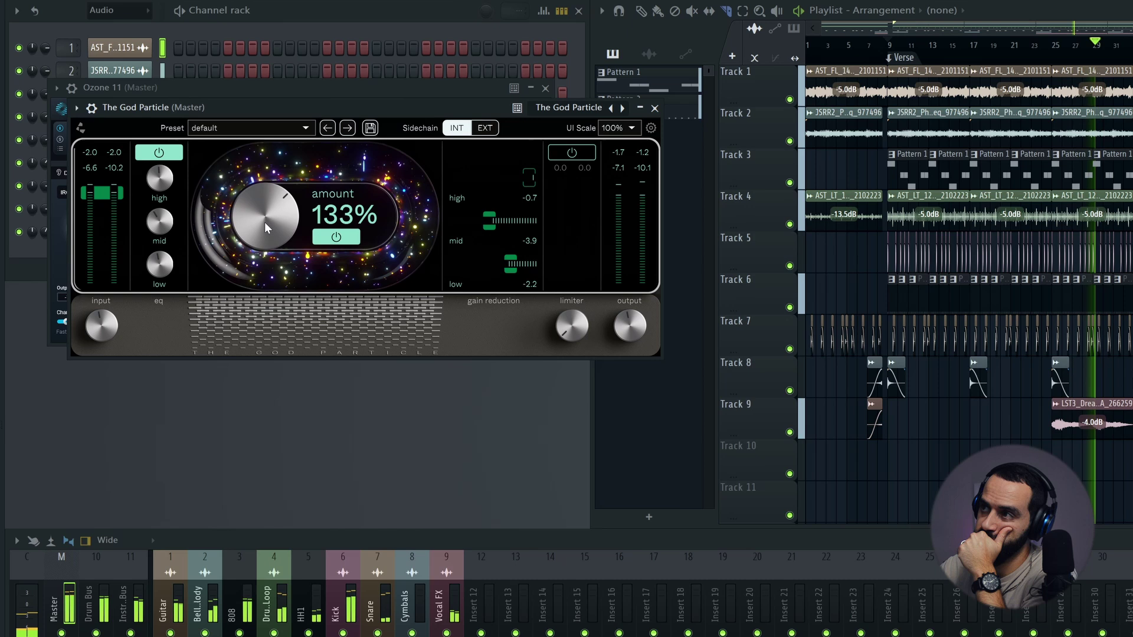
pyautogui.click(347, 240)
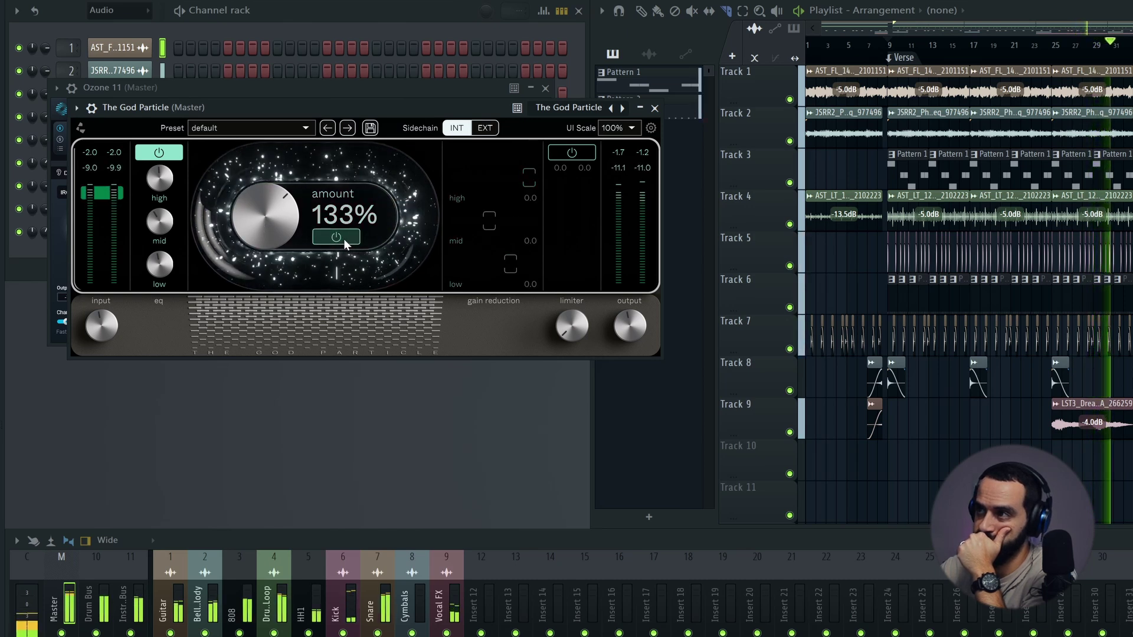
pyautogui.click(346, 239)
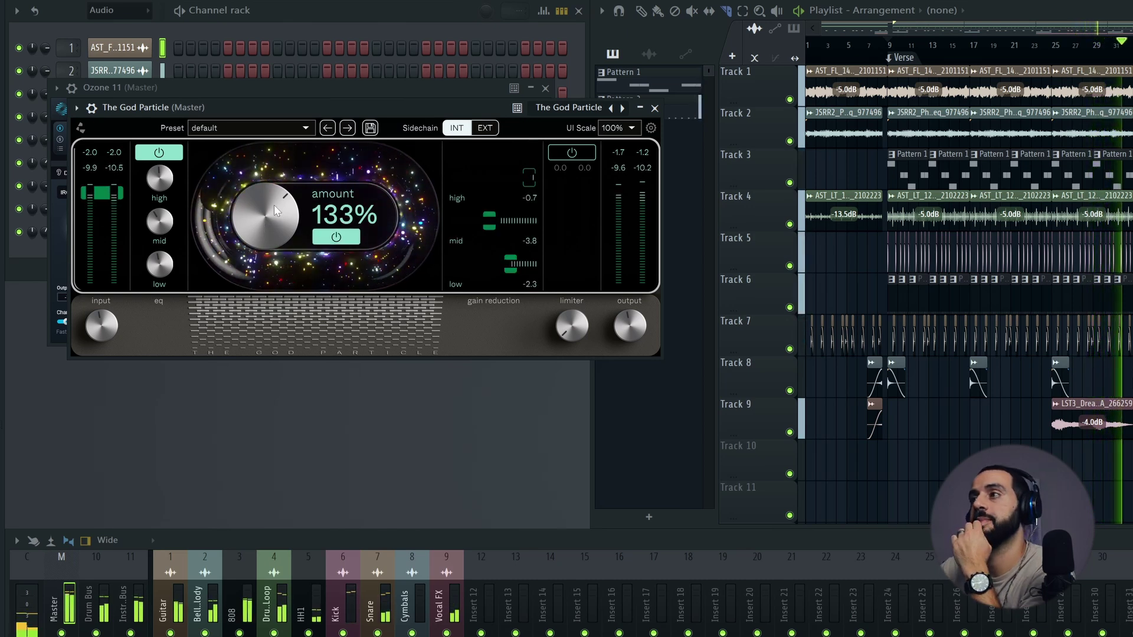
pyautogui.press('space')
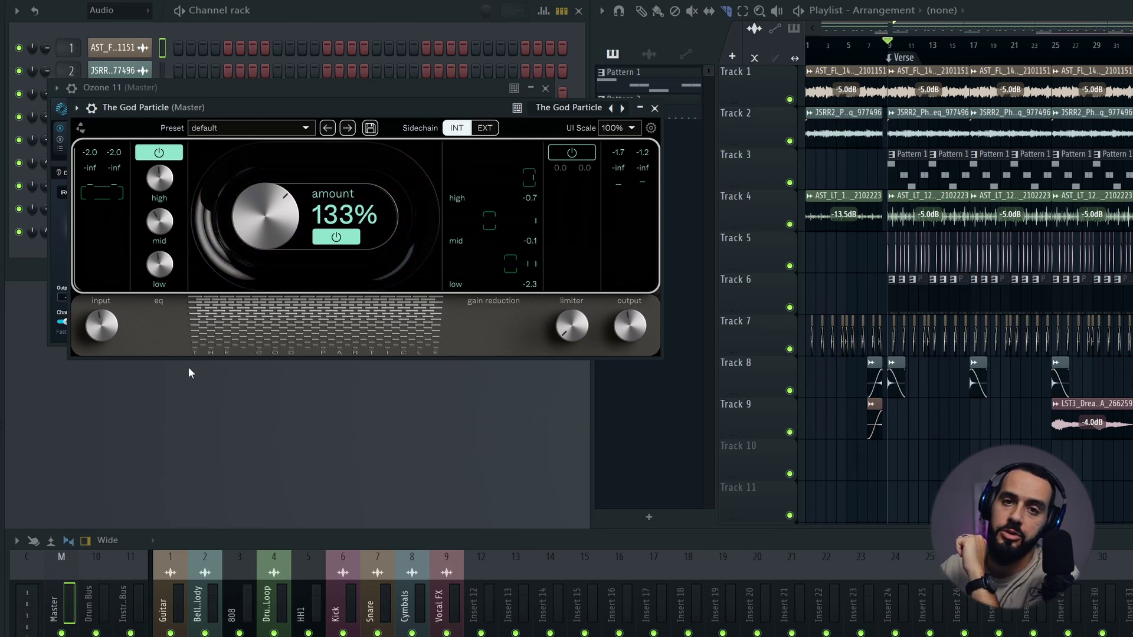
# Step: Run smart:limit's Universal analysis on the playing beat, and adjust the result to 0 saturation, 0 balance and a 128 ms attack
pyautogui.press('space')
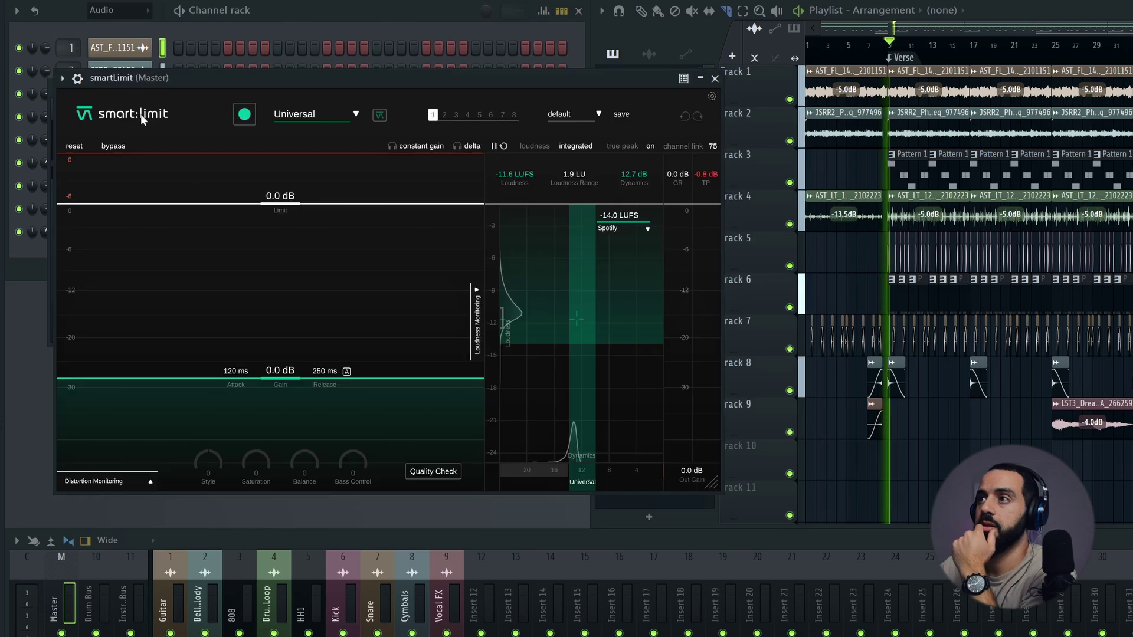
pyautogui.click(246, 115)
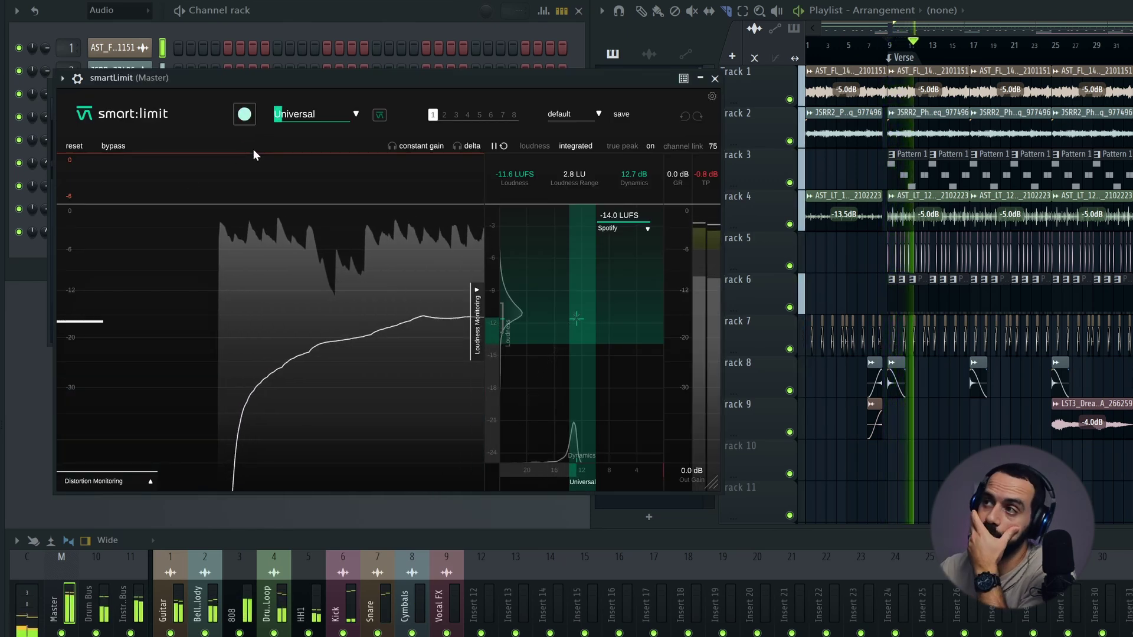
pyautogui.press('space')
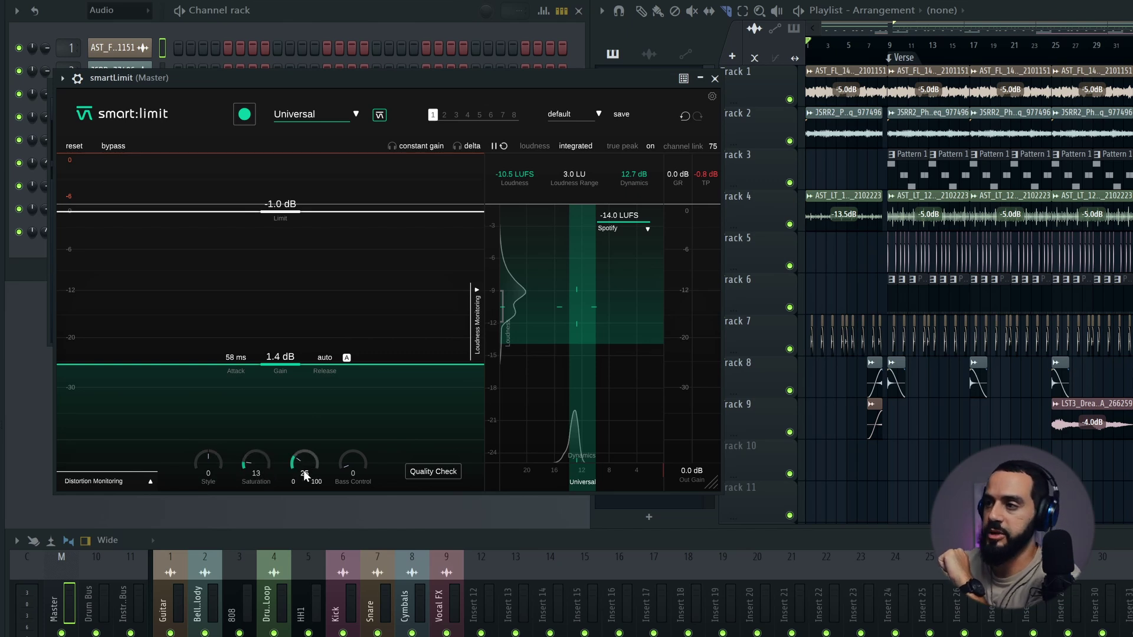
pyautogui.click(304, 482)
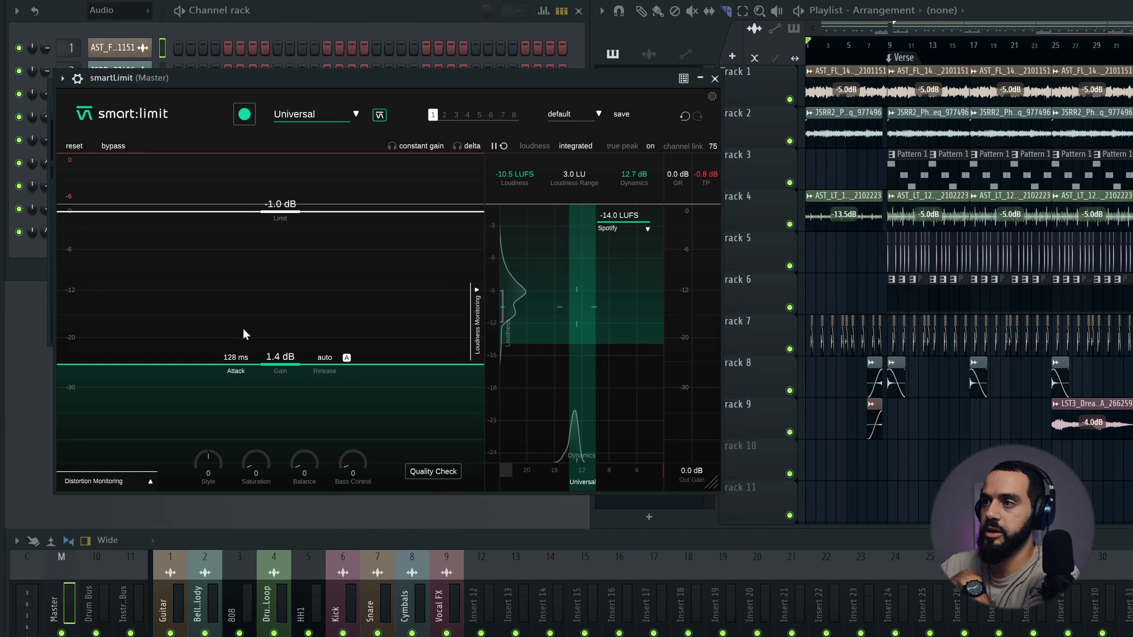
pyautogui.press('space')
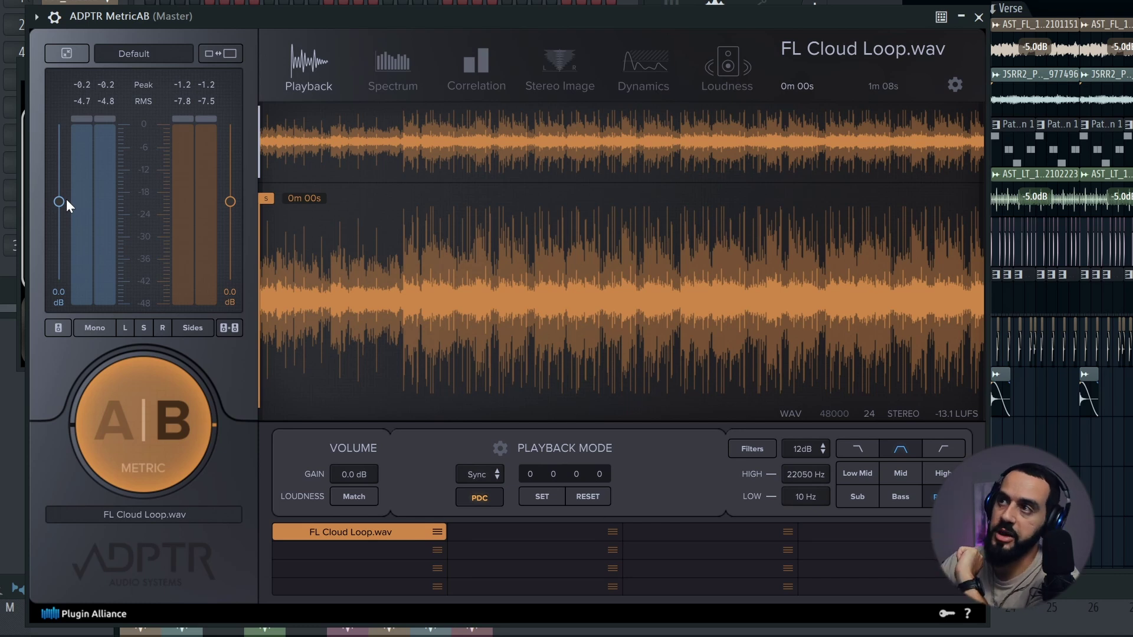
# Step: Lower the mix's level in MetricAB to -2.3 dB and compare it repeatedly with the FL Cloud Loop.wav reference during playback
pyautogui.press('space')
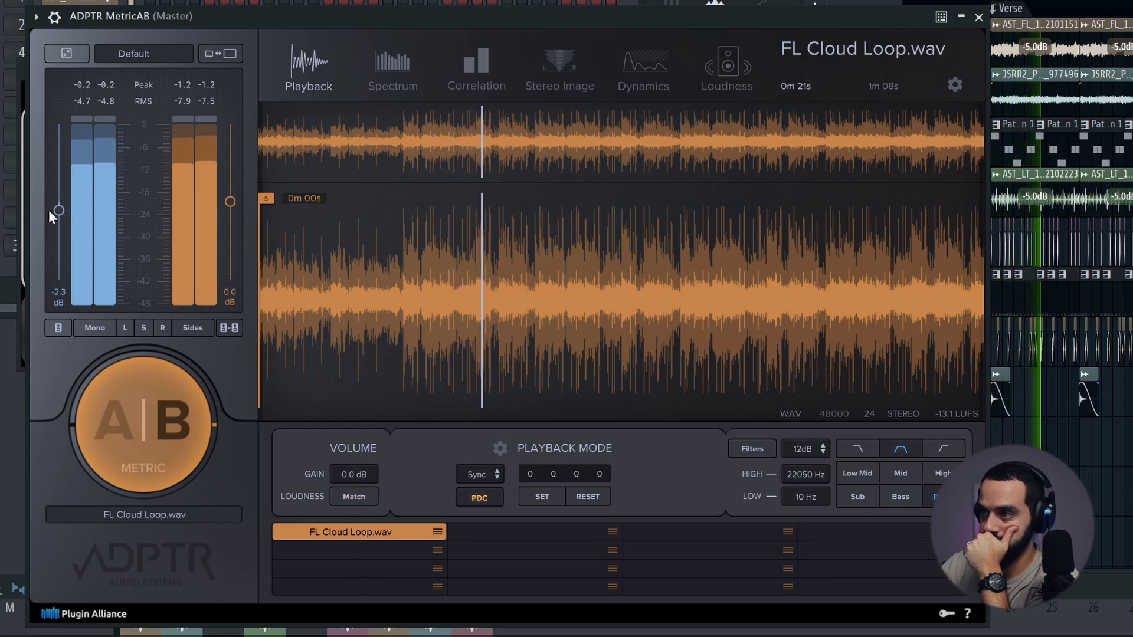
pyautogui.click(148, 430)
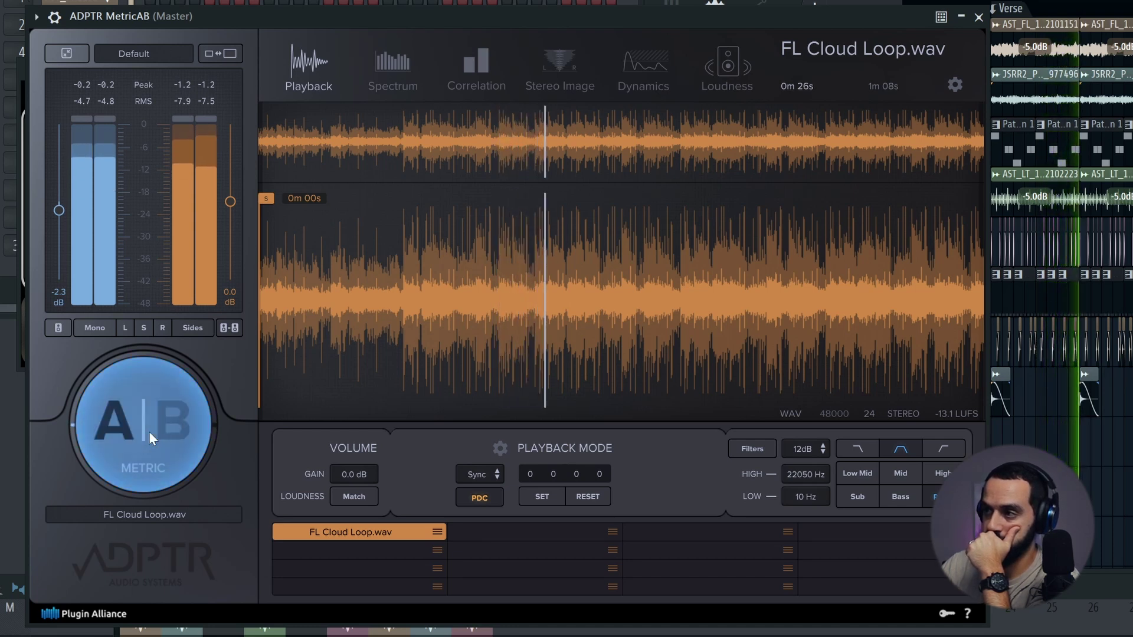
pyautogui.click(148, 431)
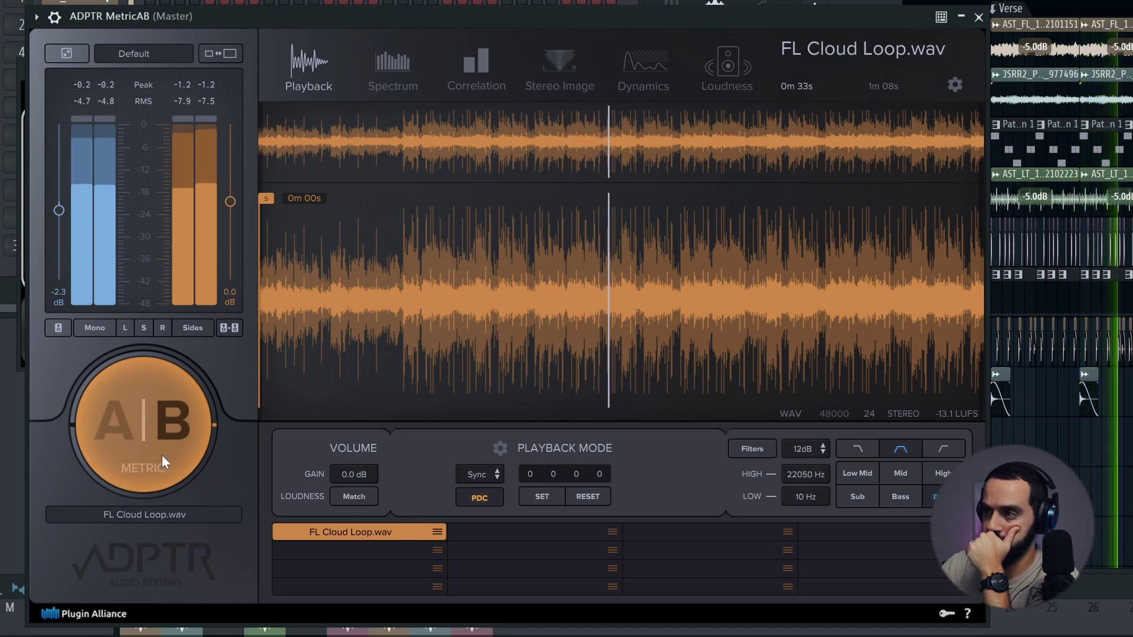
pyautogui.click(162, 455)
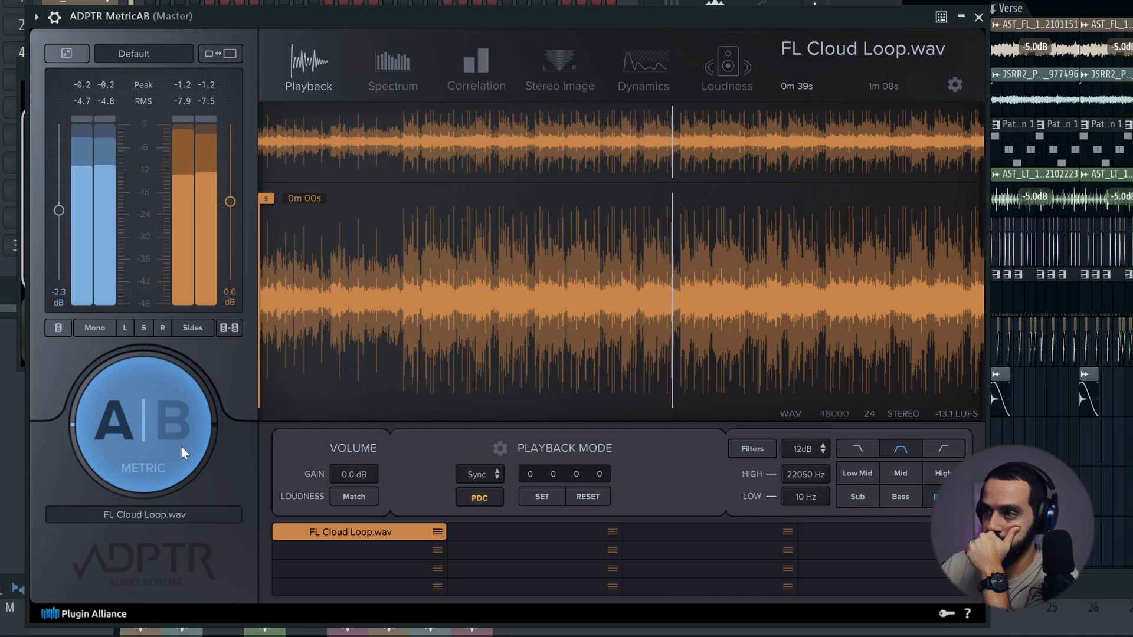
pyautogui.click(180, 444)
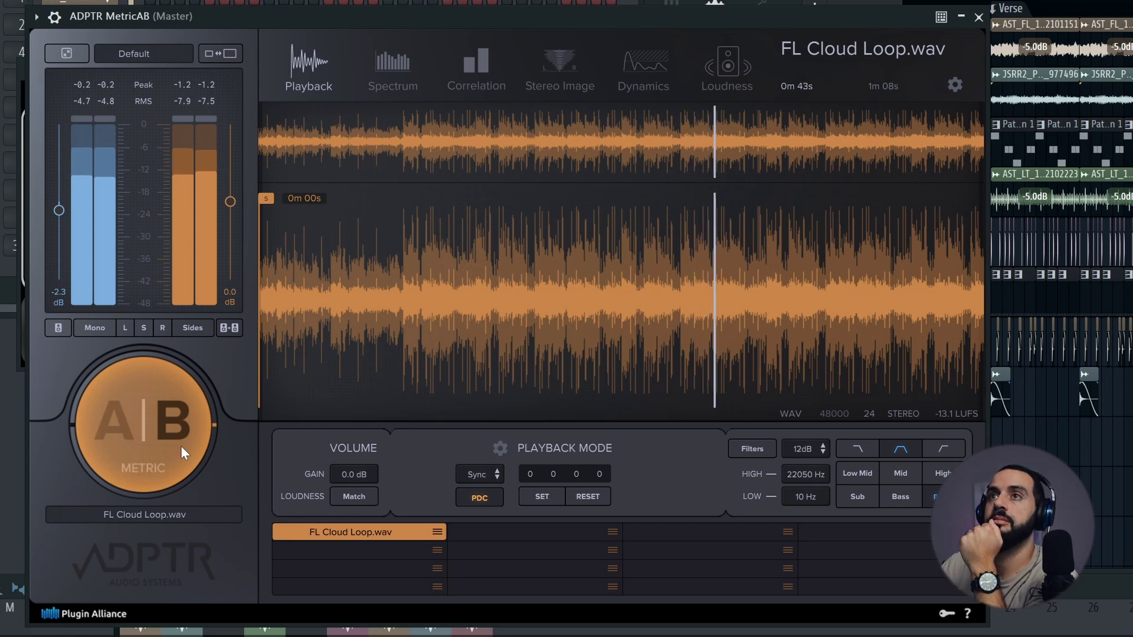
pyautogui.click(181, 445)
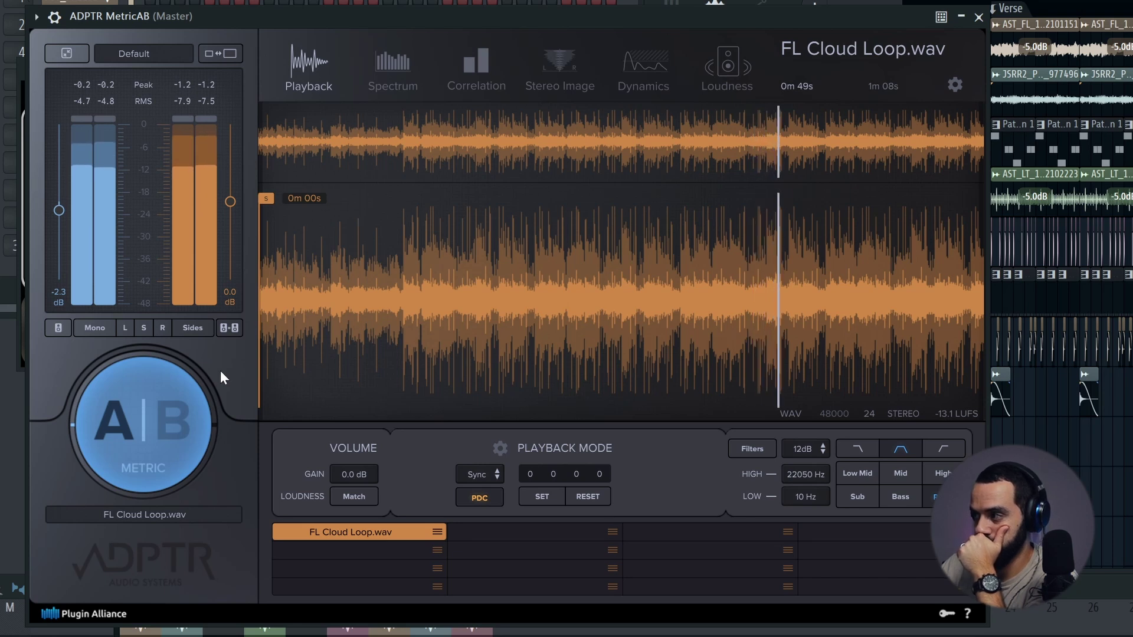
pyautogui.click(170, 444)
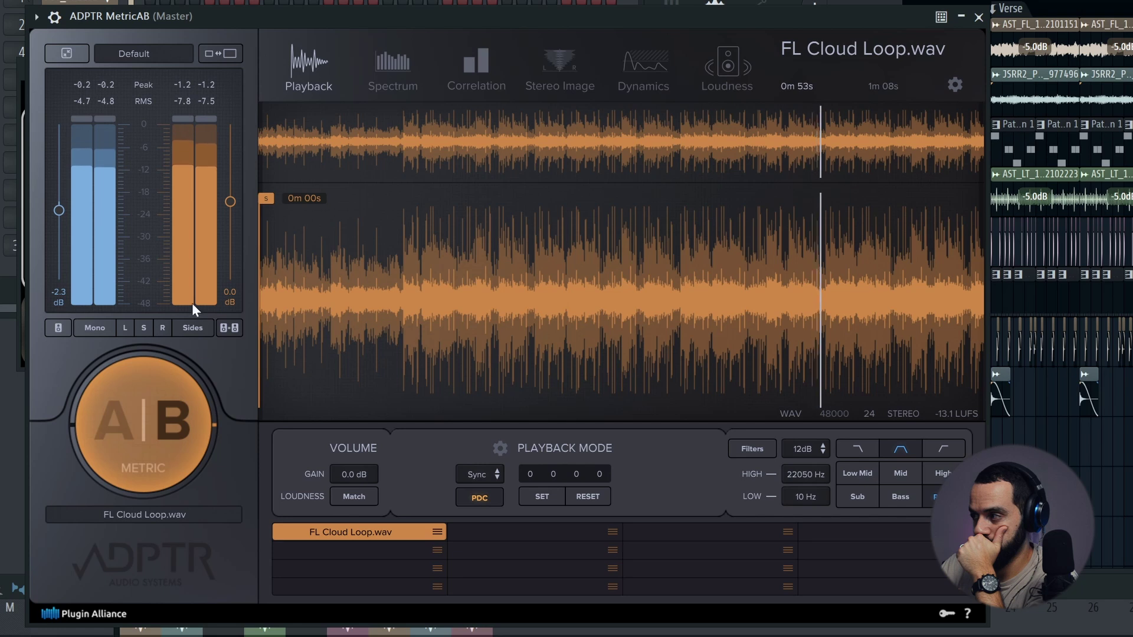
pyautogui.click(186, 427)
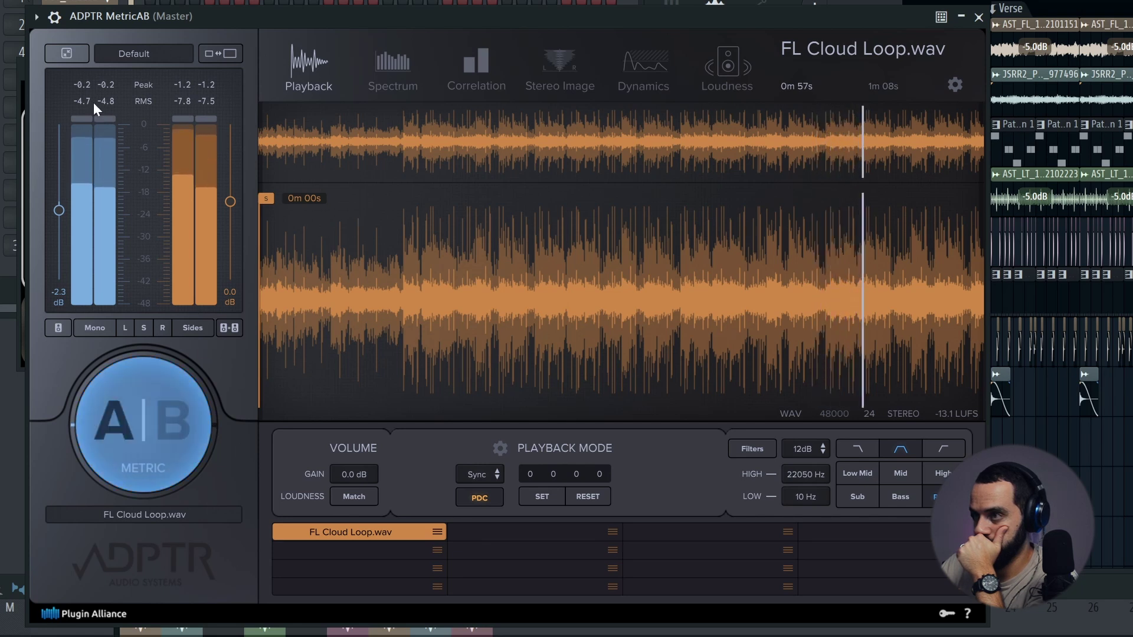
pyautogui.press('space')
# Step: Reset the mix's level in MetricAB to 0.0 dB and compare it again with the FL Cloud Loop.wav reference
pyautogui.doubleClick(59, 210)
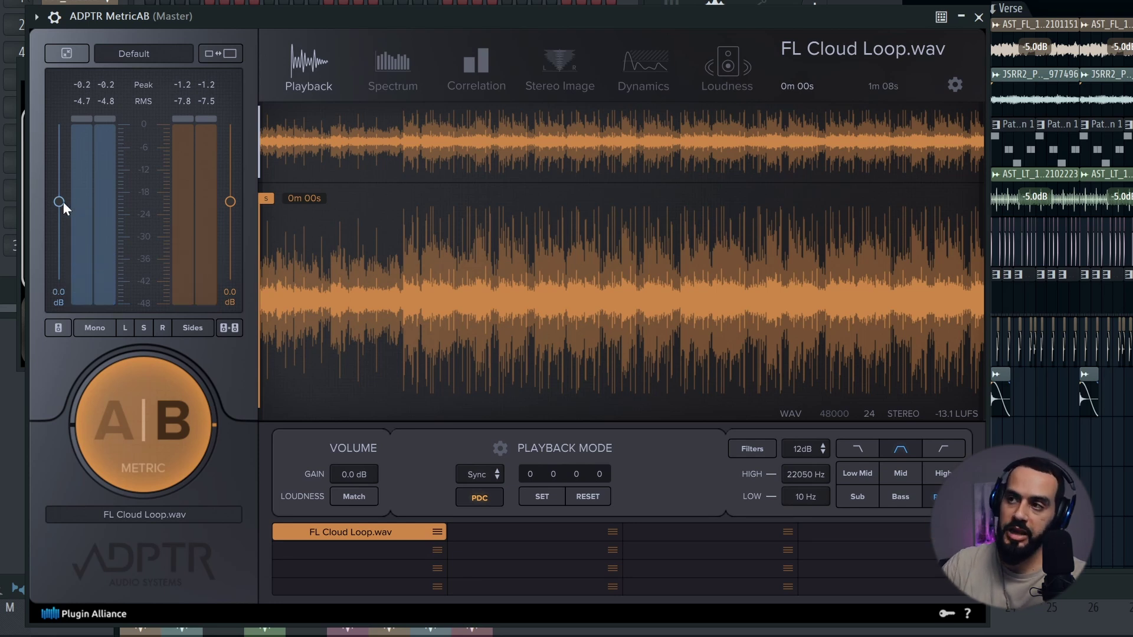
pyautogui.press('space')
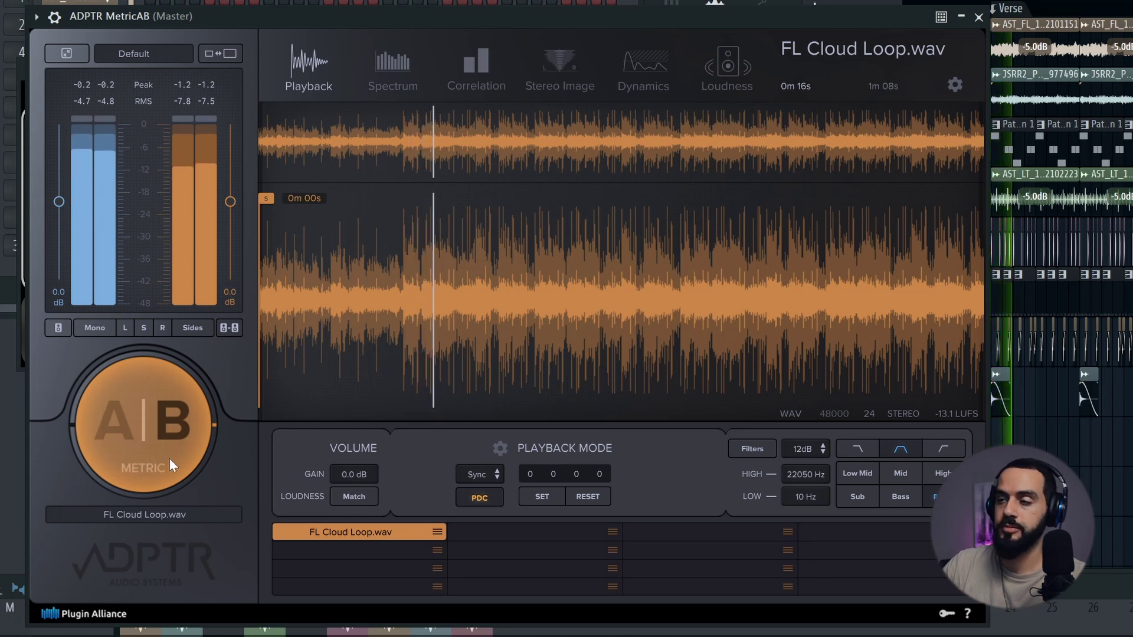
pyautogui.click(169, 460)
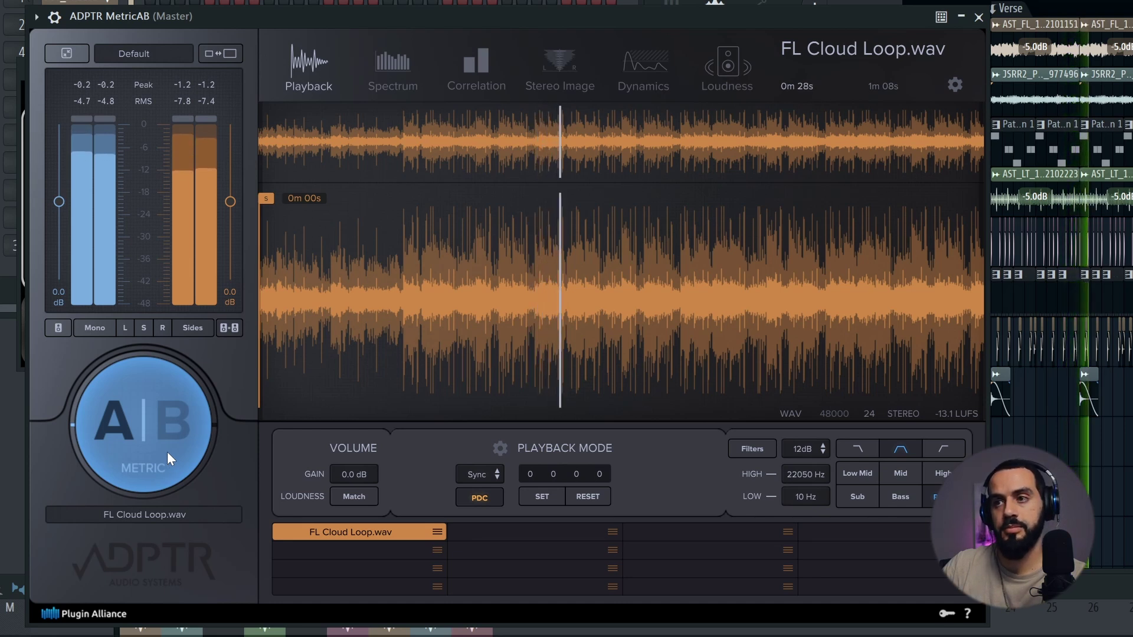
pyautogui.click(168, 453)
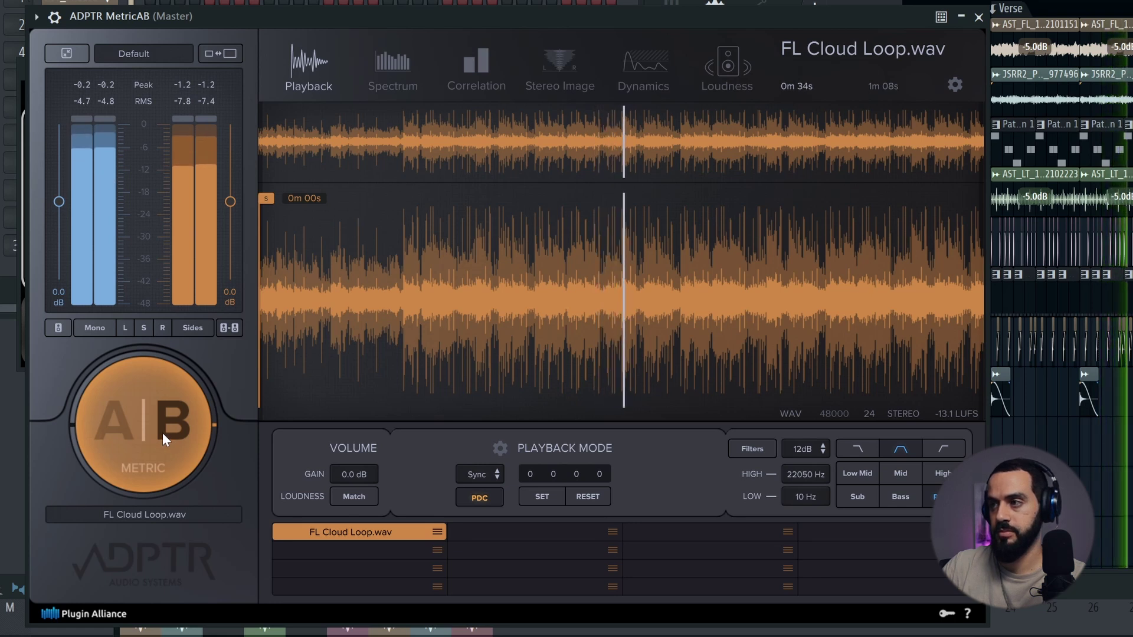
pyautogui.click(161, 433)
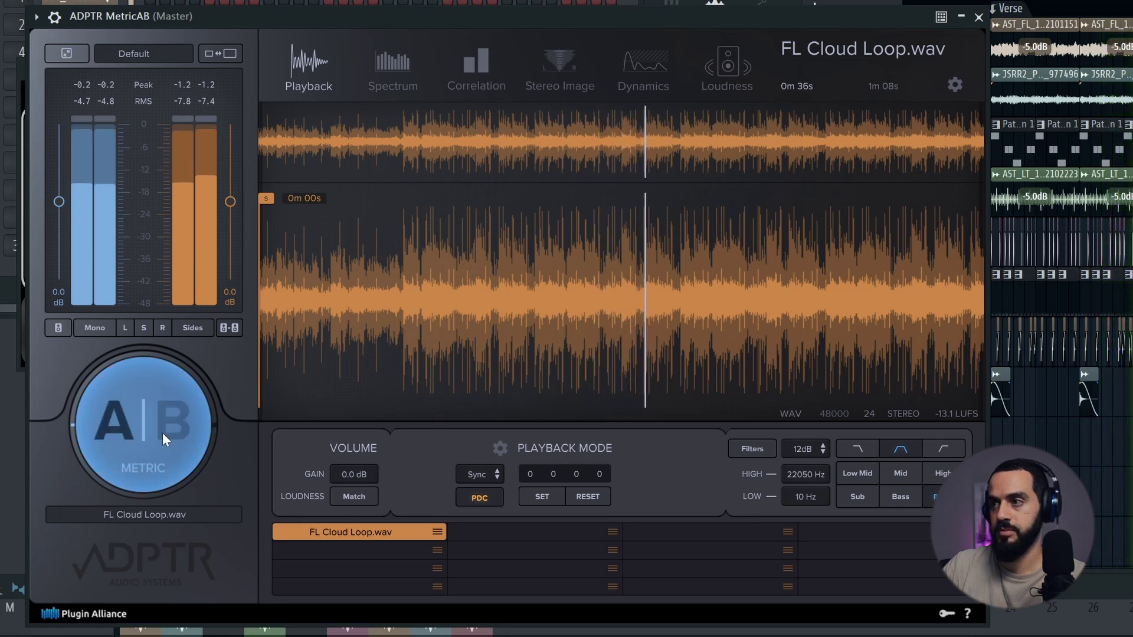